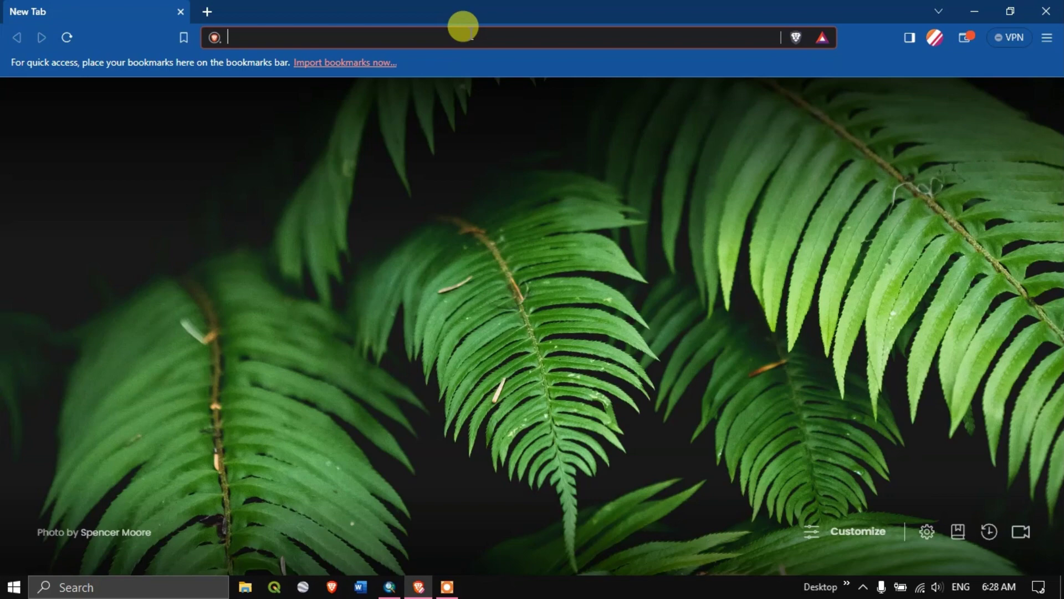
Search the web for "earthexplorer" and open the USGS EarthExplorer site.
type("eart")
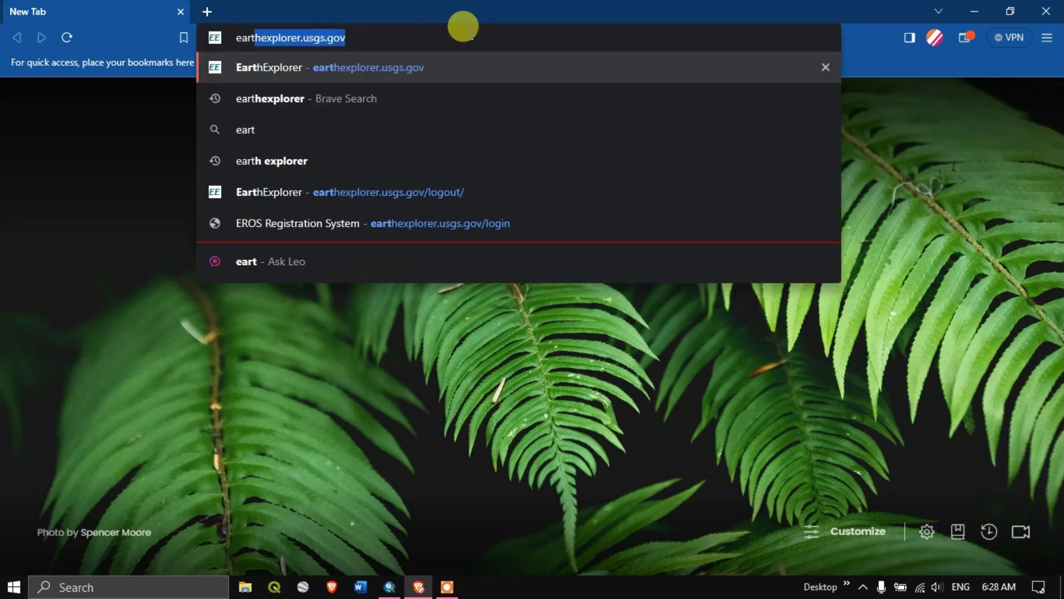
type("hexplorer")
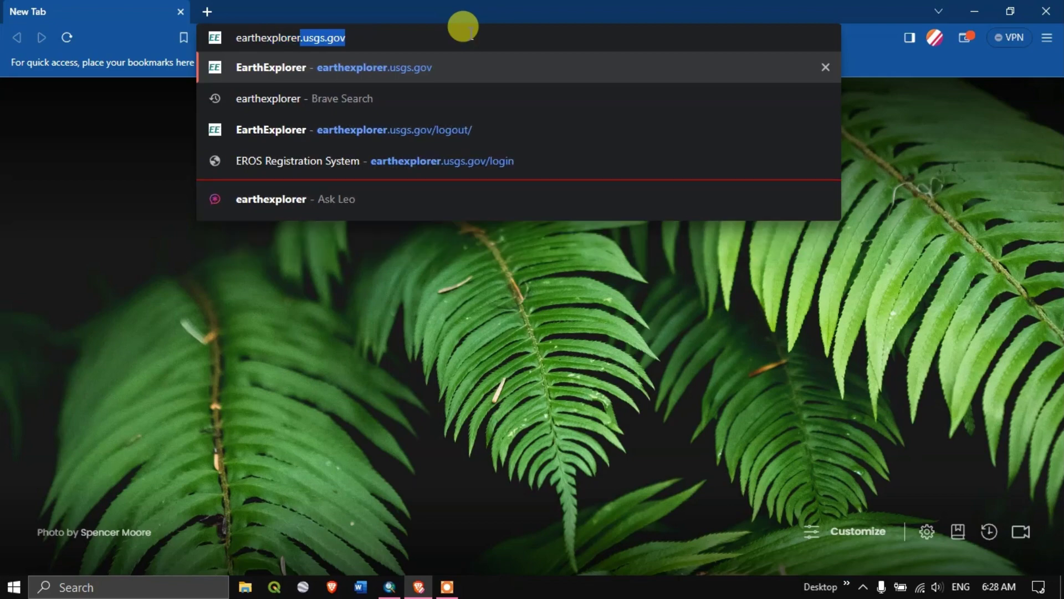
key("Delete")
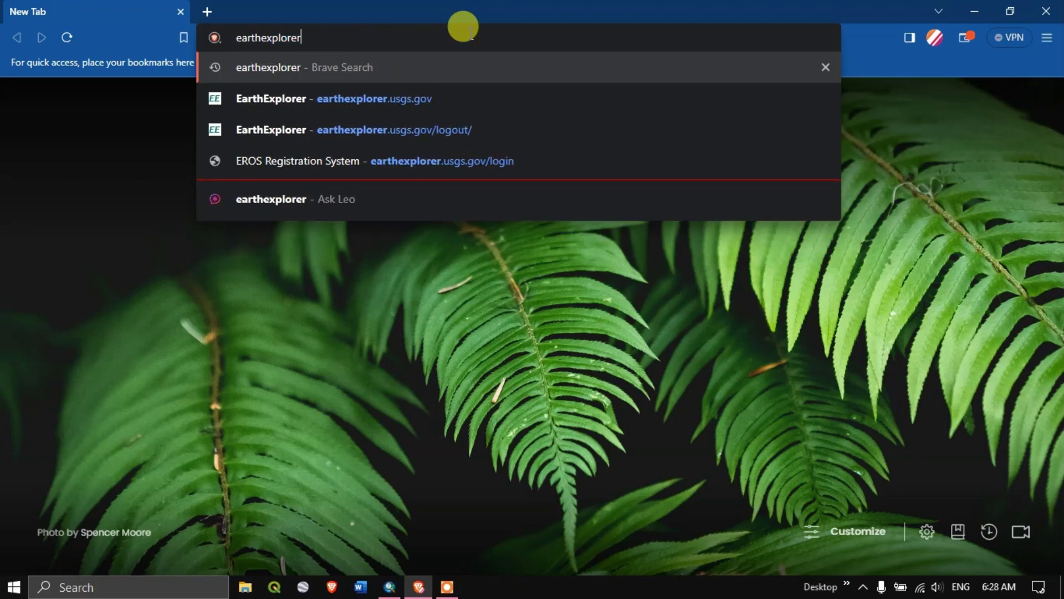
key("Return")
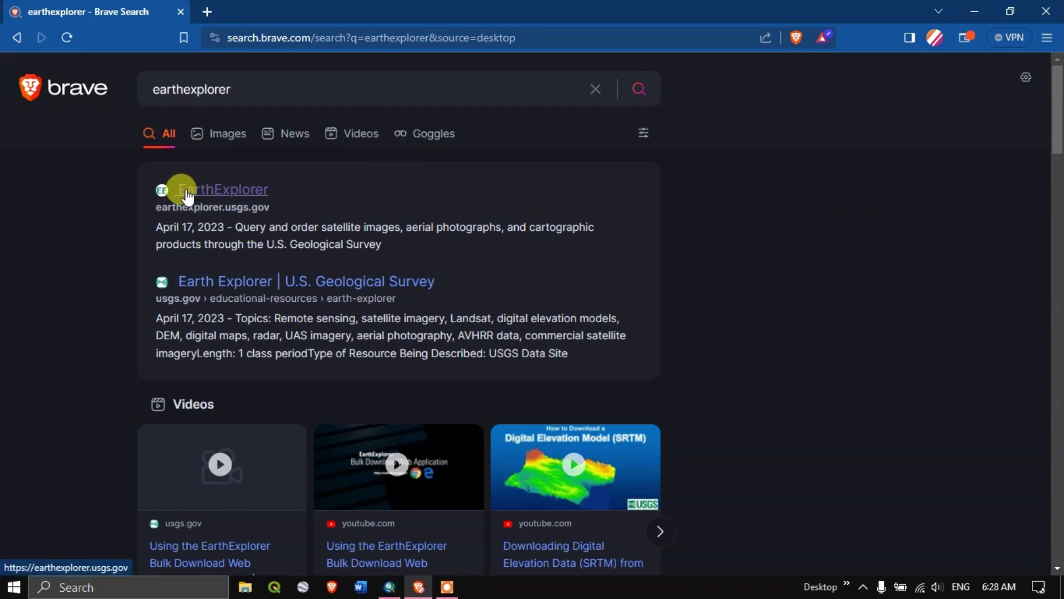
left_click(238, 196)
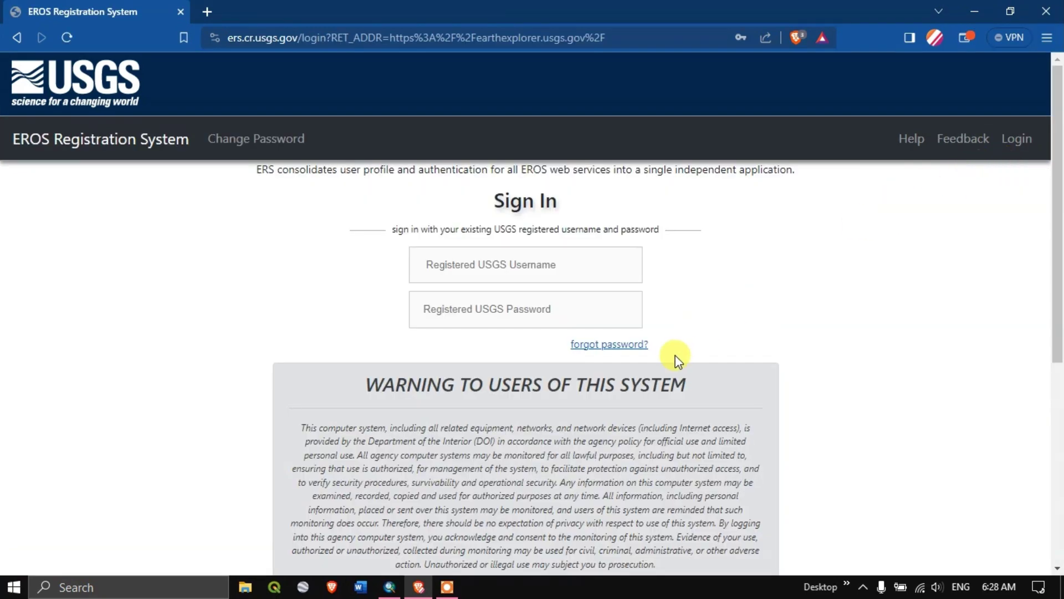
Sign in to the USGS registration system with the saved username and password.
left_click(442, 266)
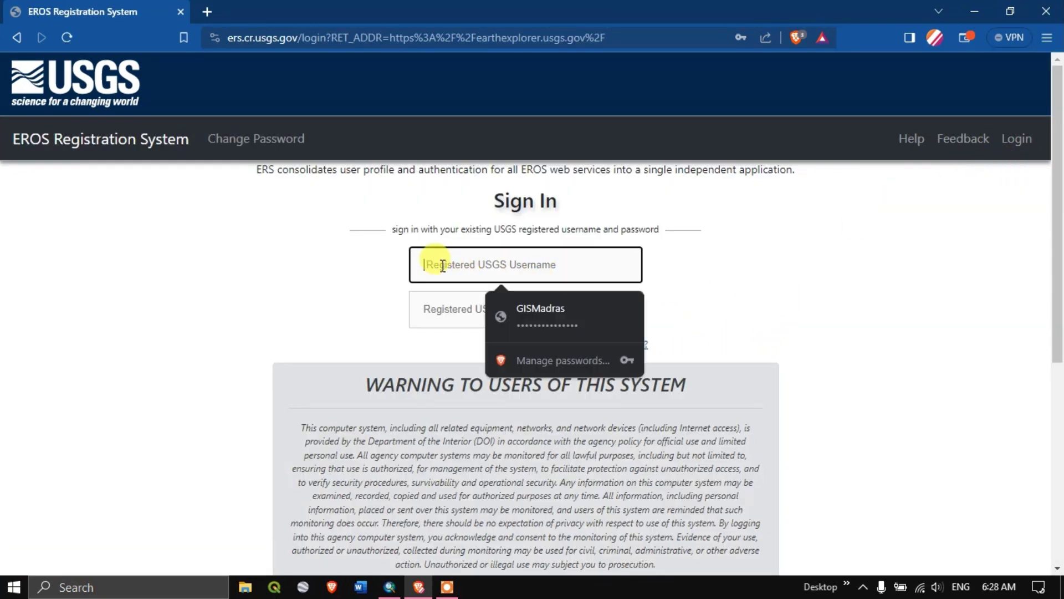
left_click(541, 308)
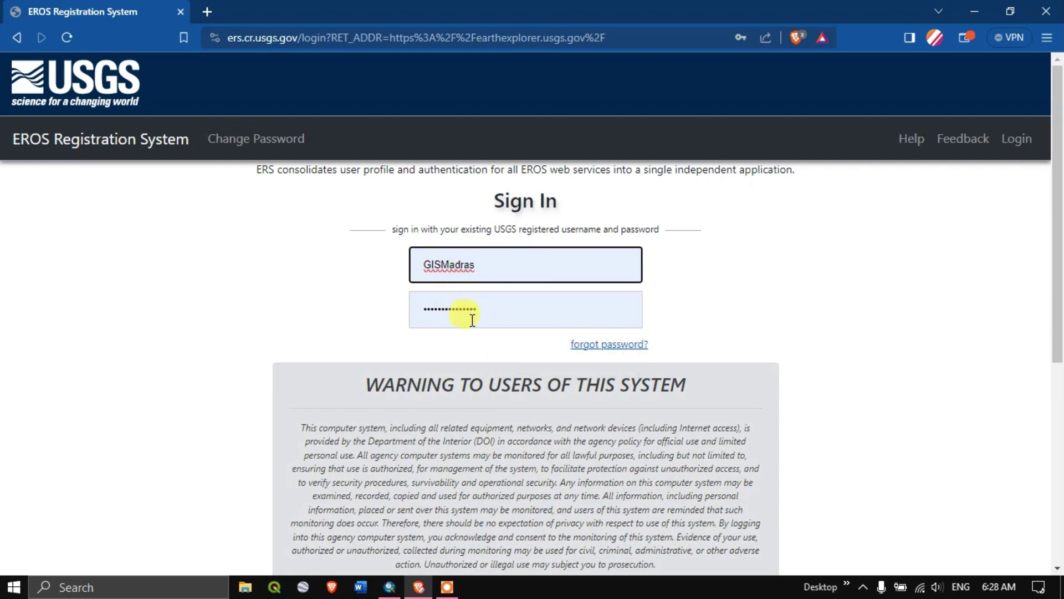
scroll(475, 311, "down", 6)
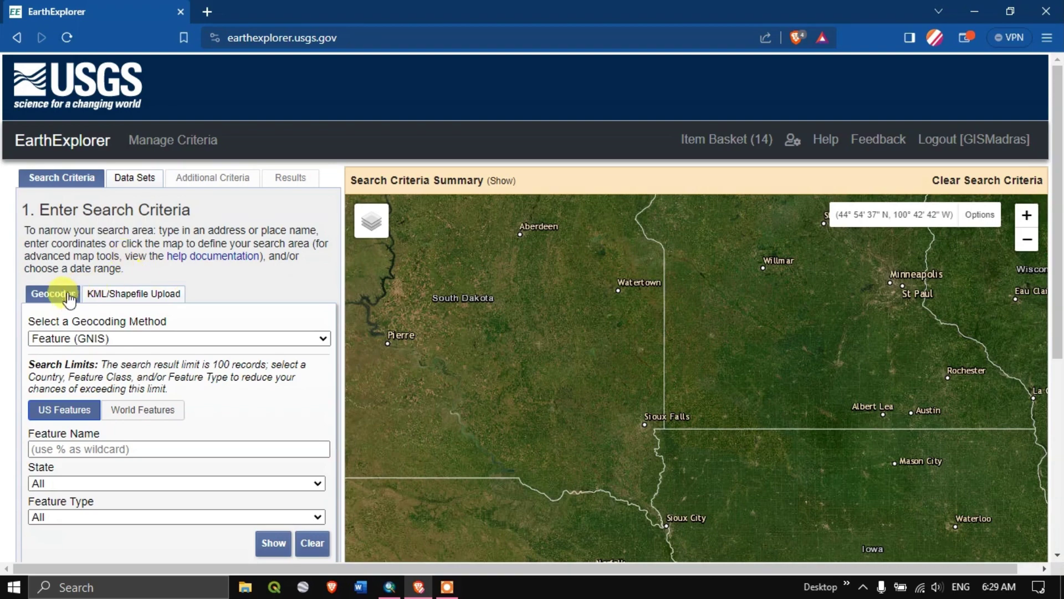
Search the world features in the geocoder for the feature name "bhubaneswar".
scroll(80, 278, "down", 3)
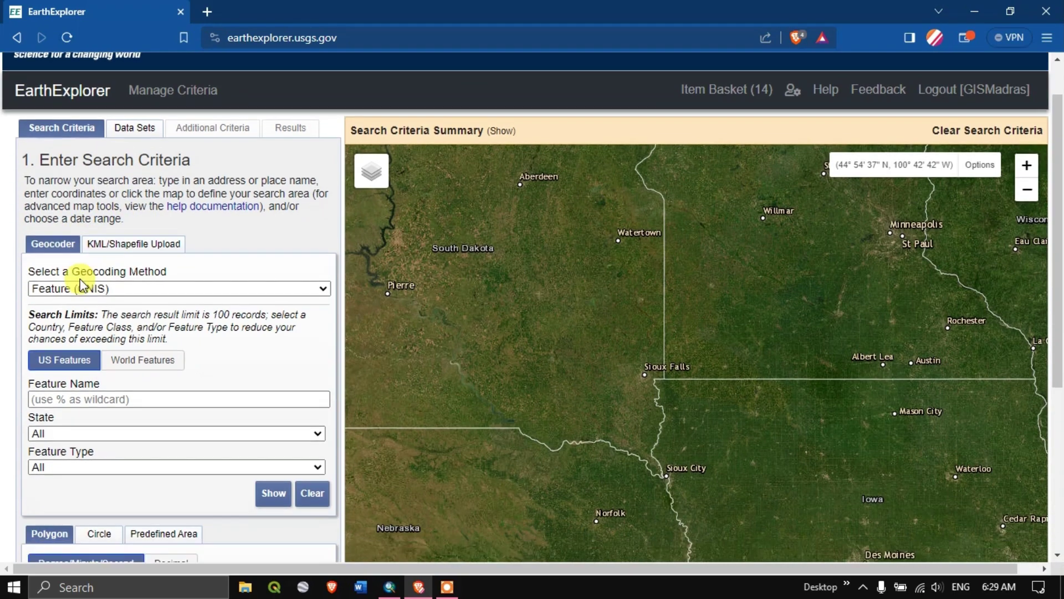
scroll(80, 278, "down", 1)
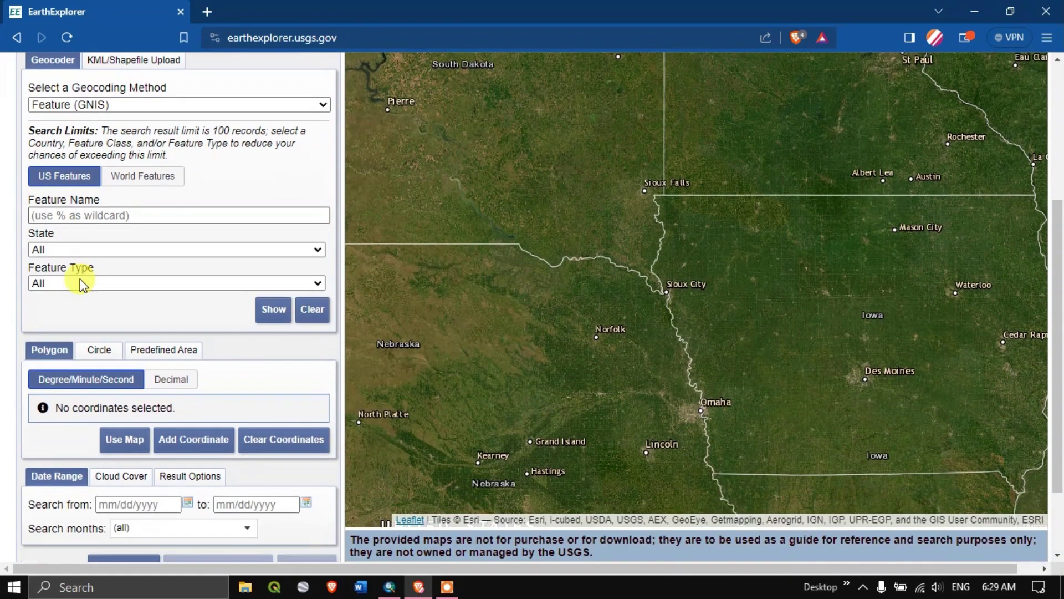
left_click(83, 216)
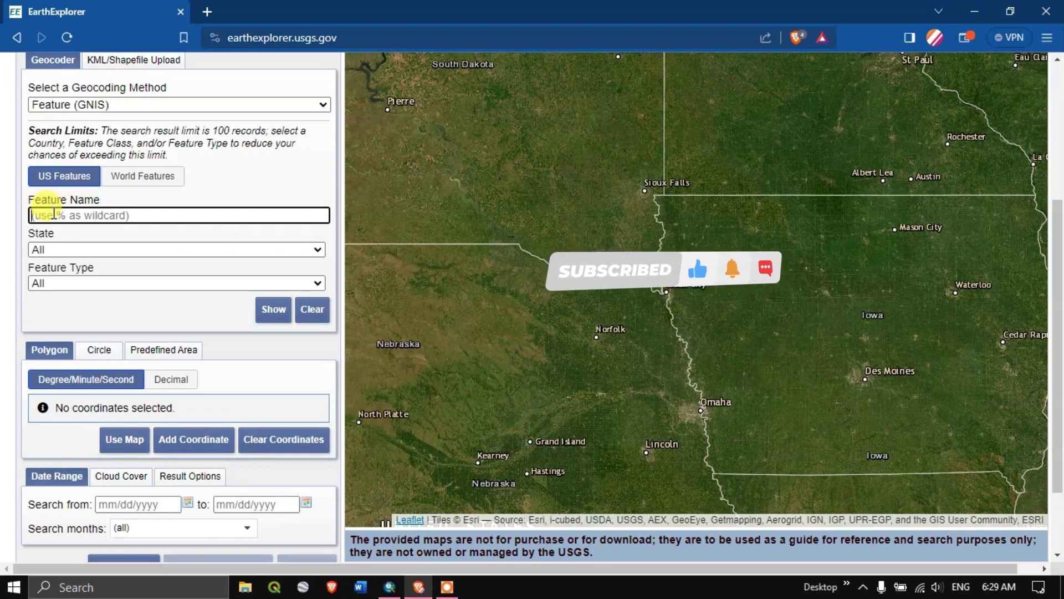
left_click(156, 181)
left_click(99, 214)
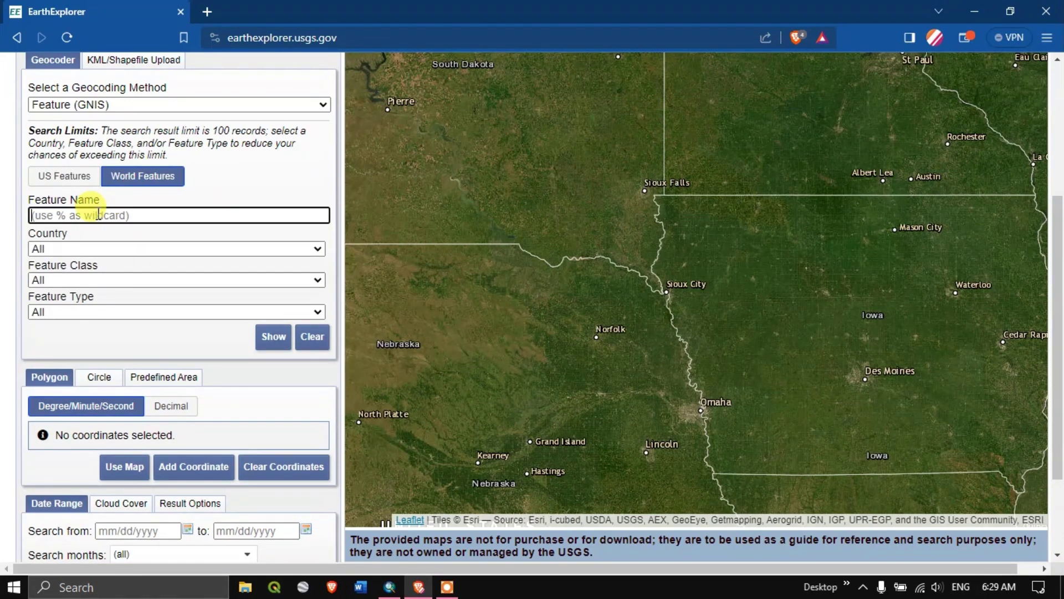
type("bhubaneswar")
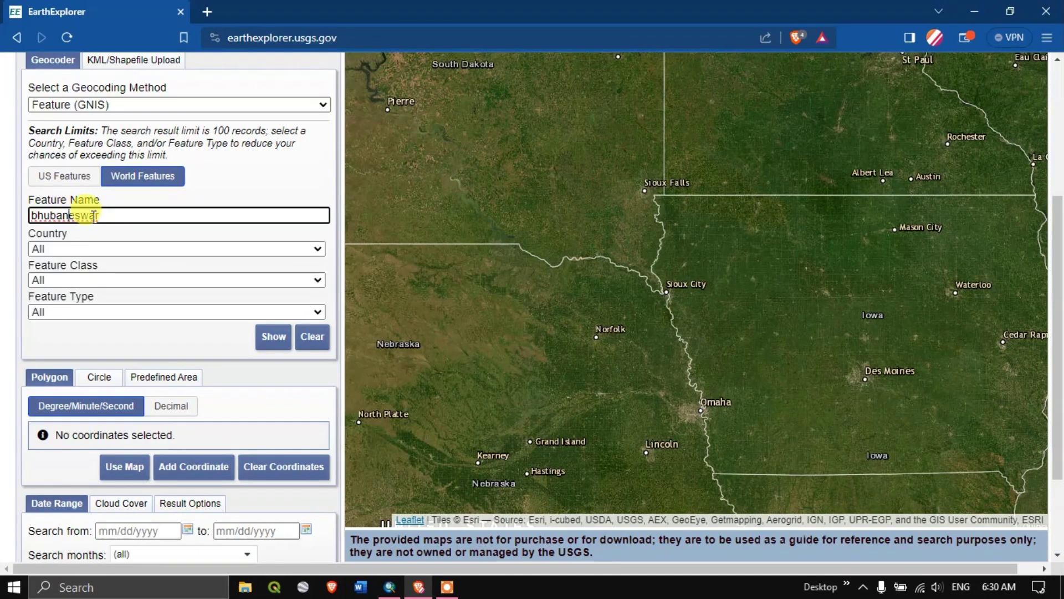
left_click(272, 339)
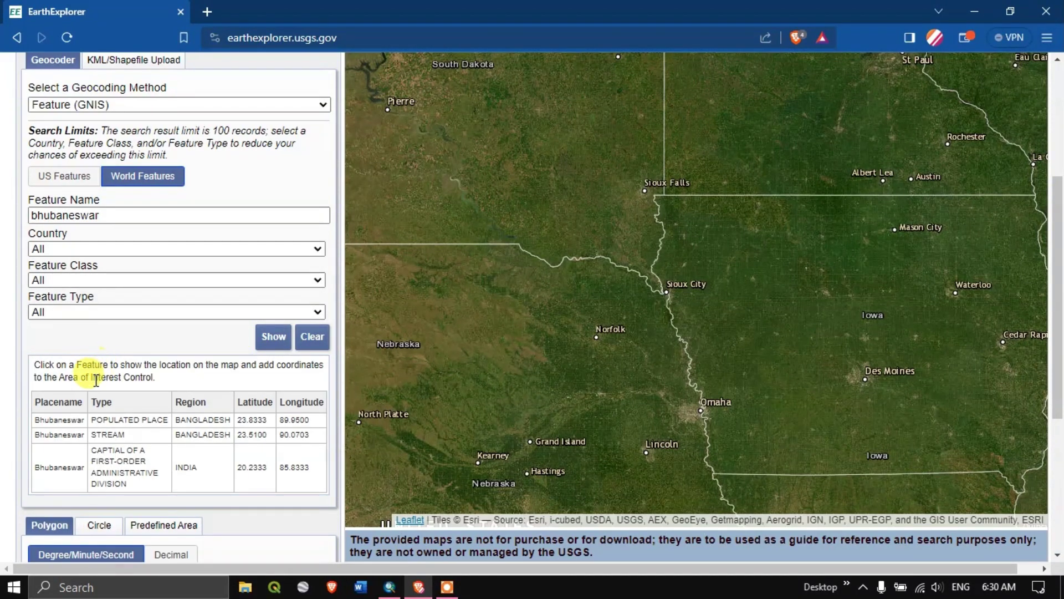
Choose the Bhubaneswar entry in India to place it on the map, and examine the area around its marker.
scroll(156, 413, "down", 1)
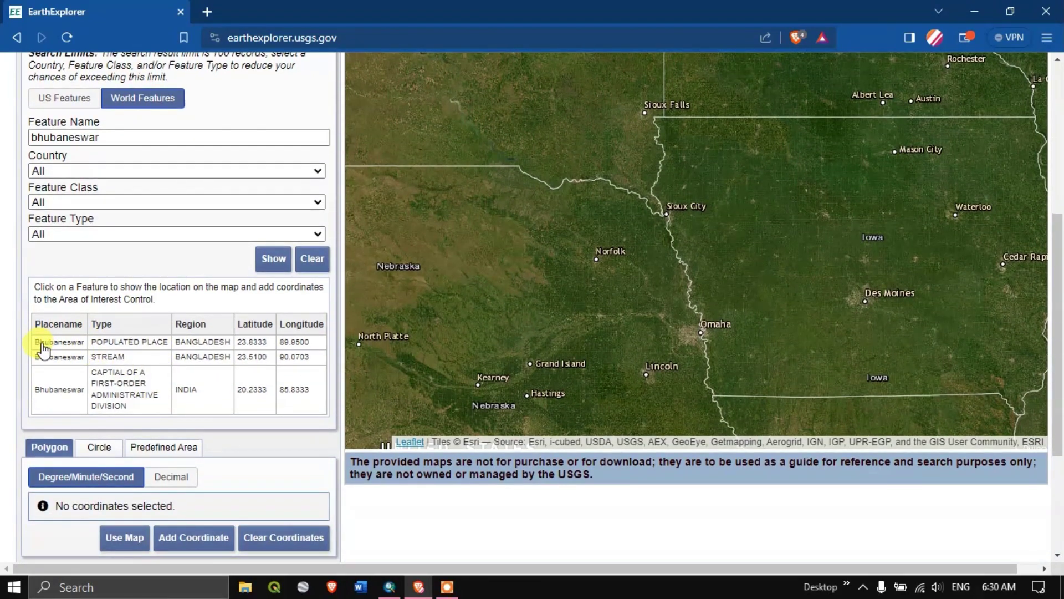
left_click(59, 392)
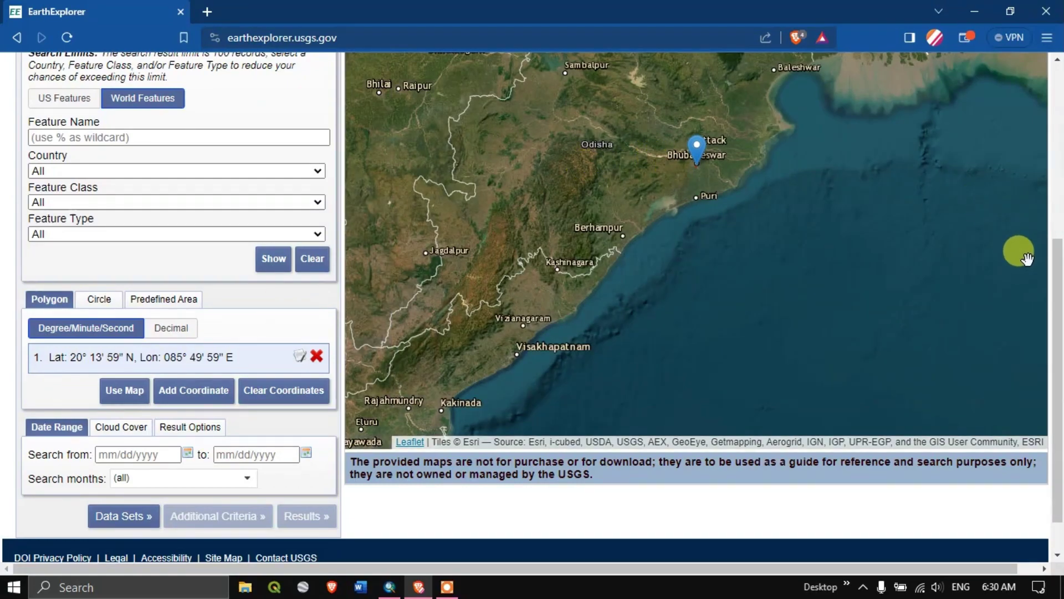
left_click_drag(1059, 276, 1057, 163)
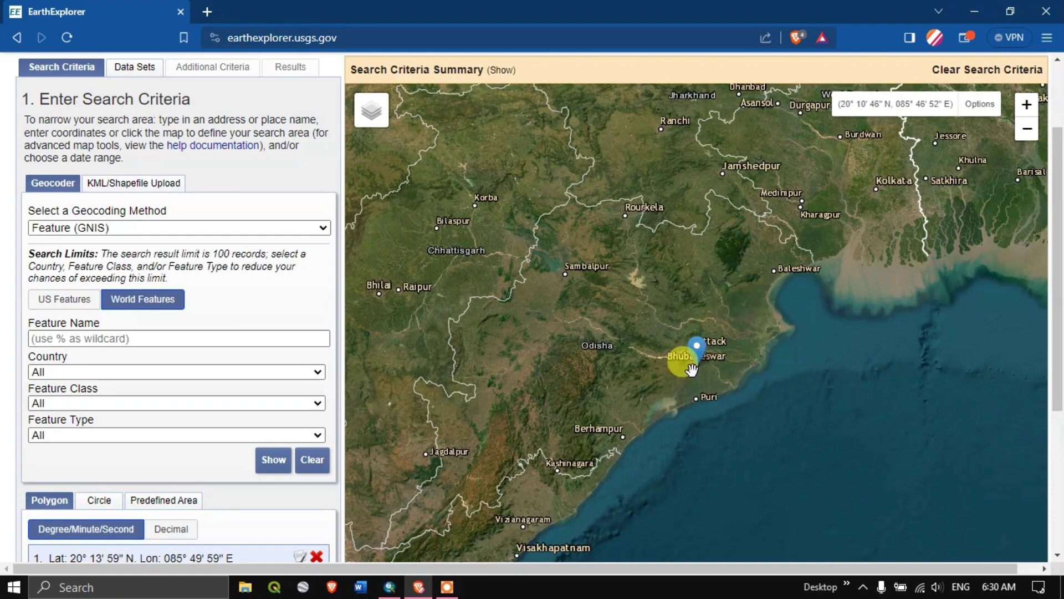
scroll(685, 359, "up", 2)
scroll(721, 358, "up", 2)
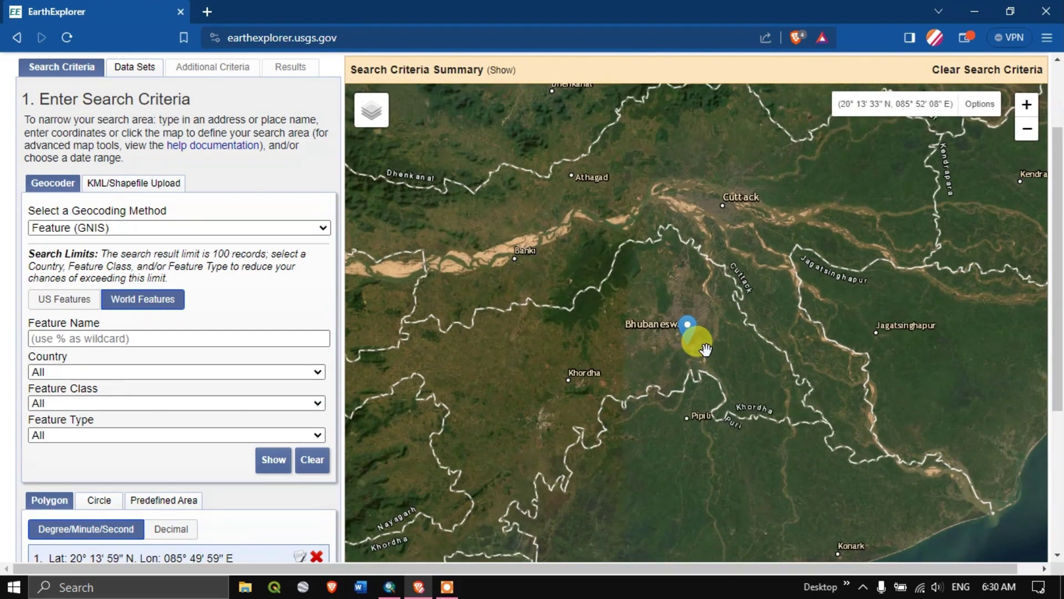
scroll(308, 349, "down", 1)
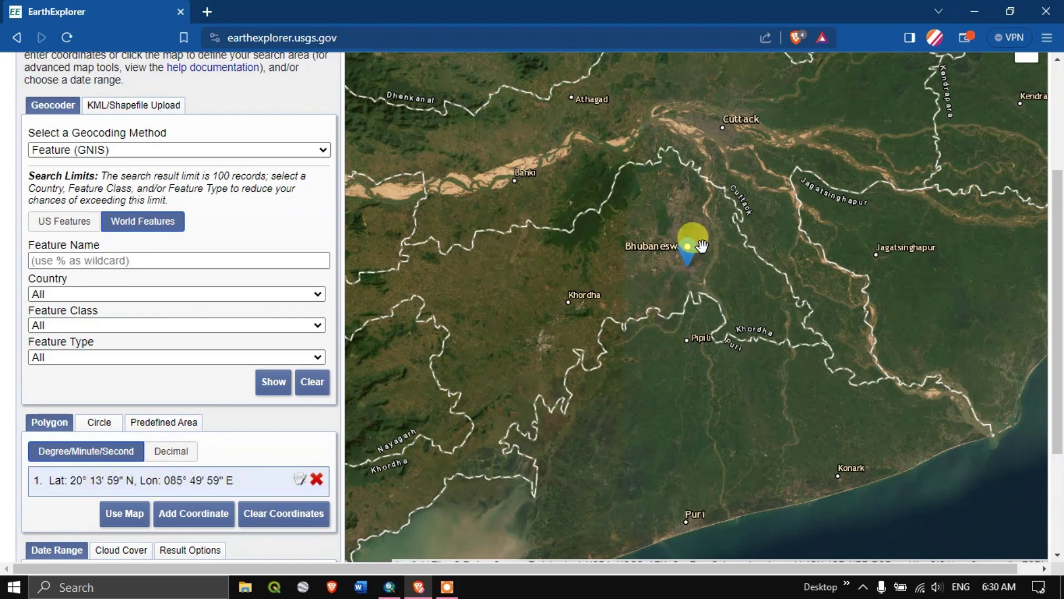
Replace the single coordinate with a four-corner polygon around Bhubaneswar, spanning about 20°07' to 20°20' N and 85°41' to 85°56' E.
left_click(317, 480)
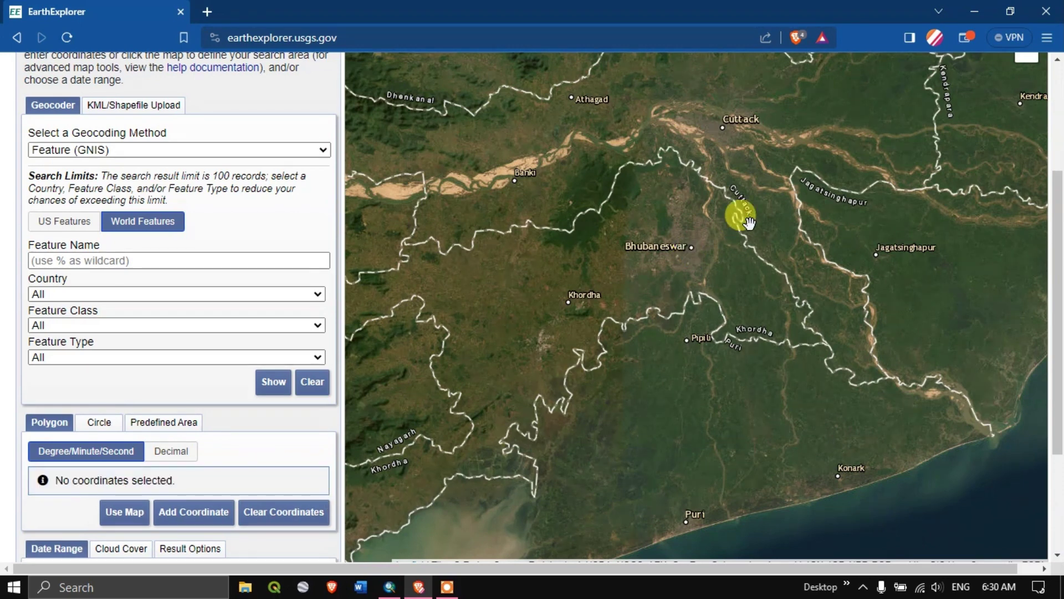
left_click(621, 207)
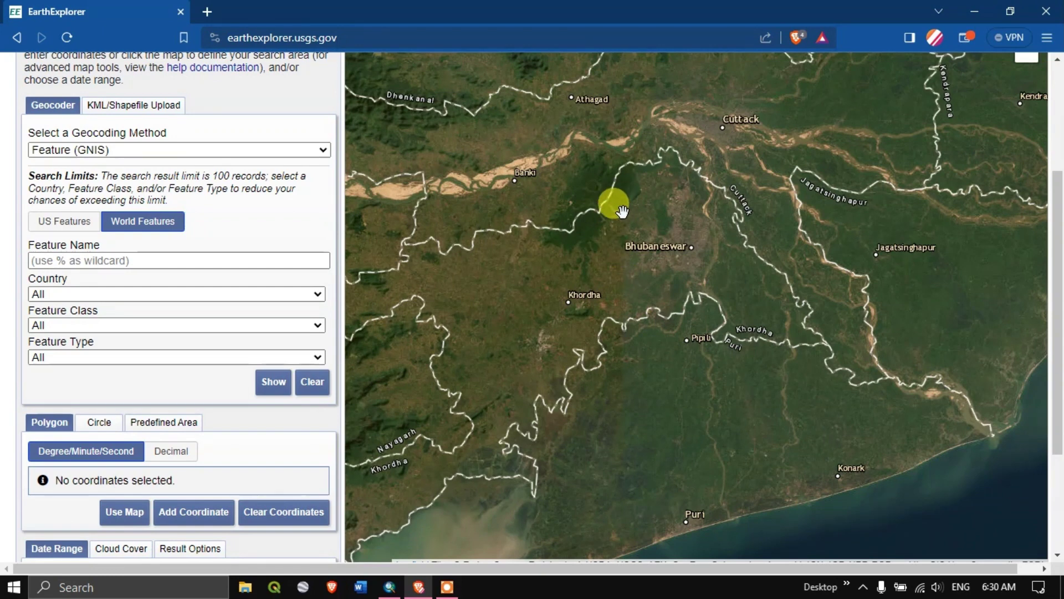
left_click(733, 199)
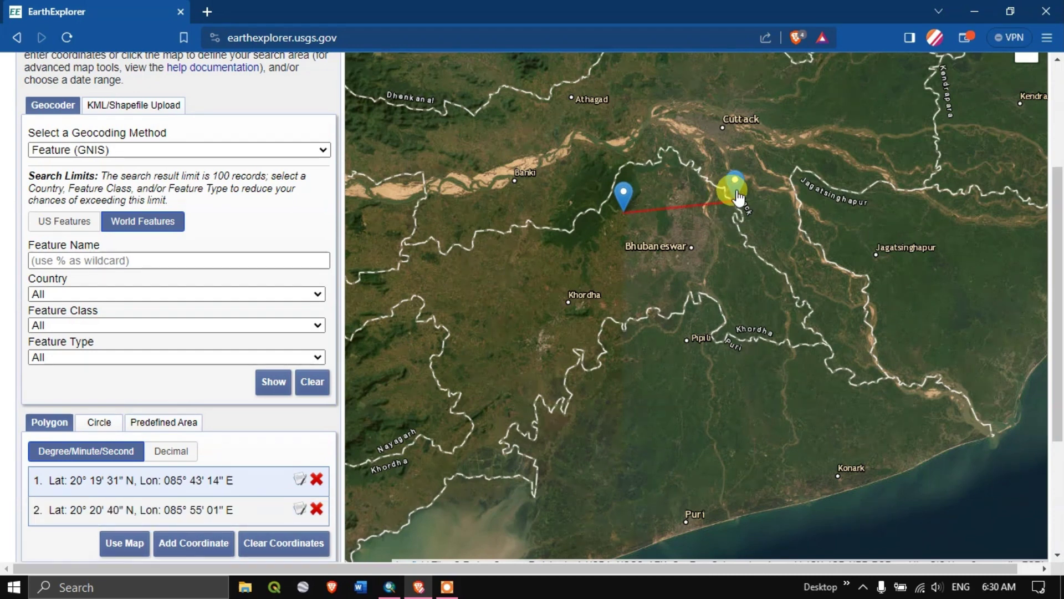
left_click(743, 324)
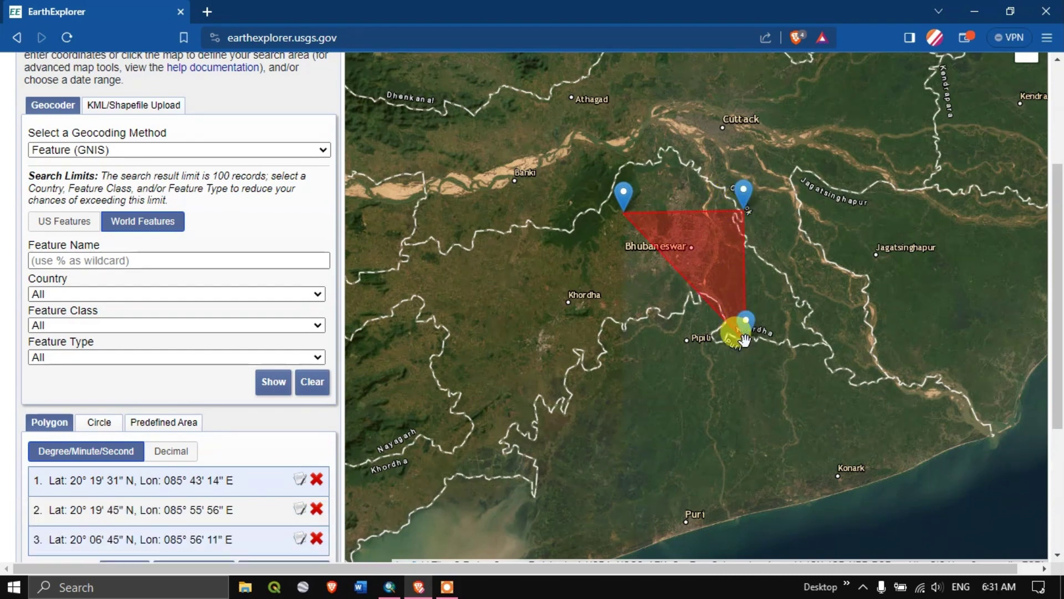
left_click(613, 335)
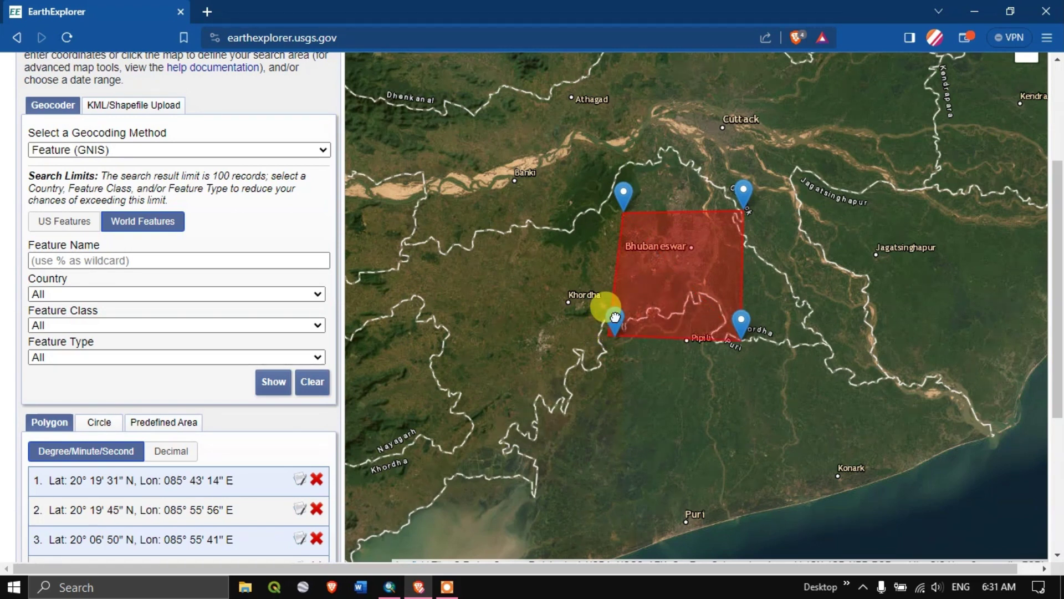
left_click_drag(623, 192, 610, 187)
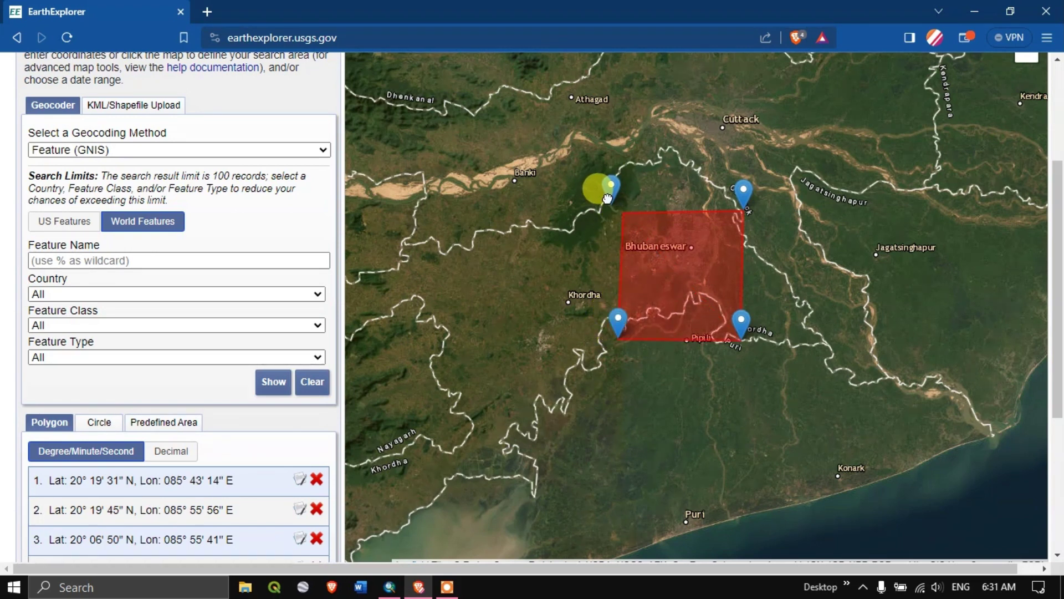
mouse_move(619, 320)
left_mouse_down()
mouse_move(591, 306)
mouse_move(609, 327)
left_mouse_up()
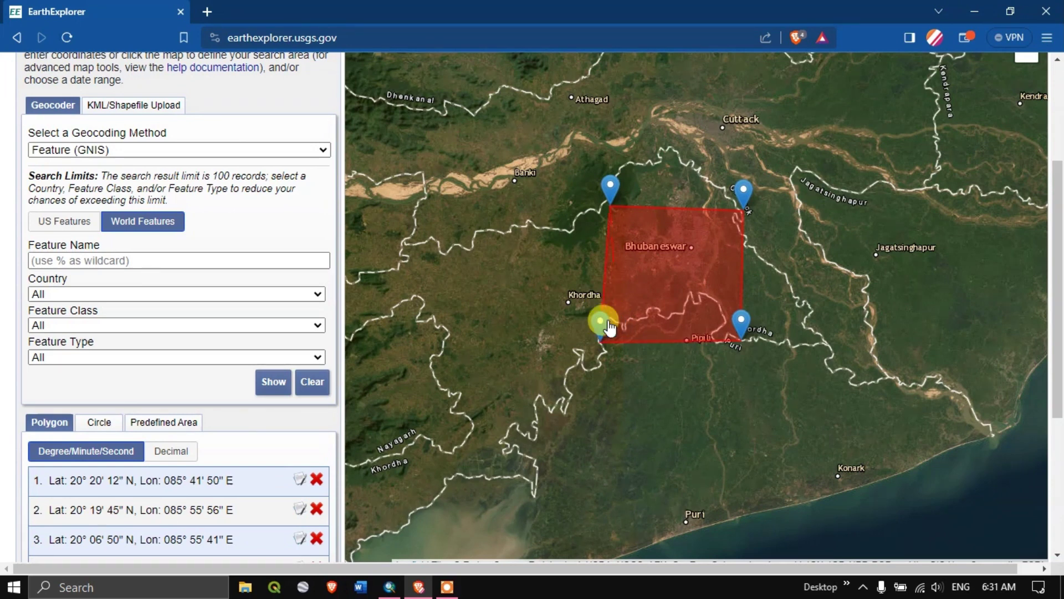
left_click(740, 314)
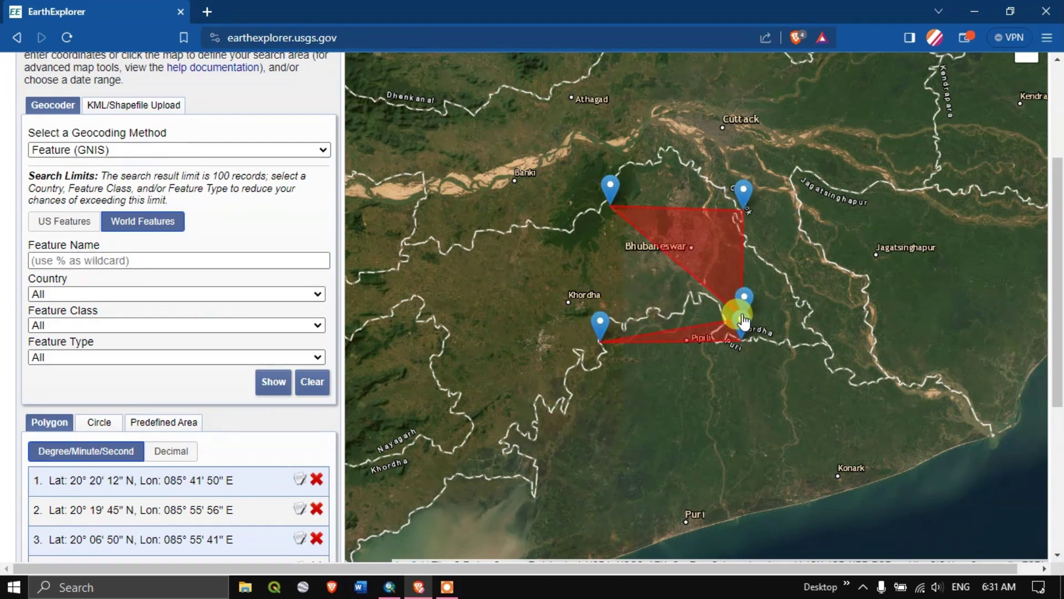
scroll(316, 447, "down", 3)
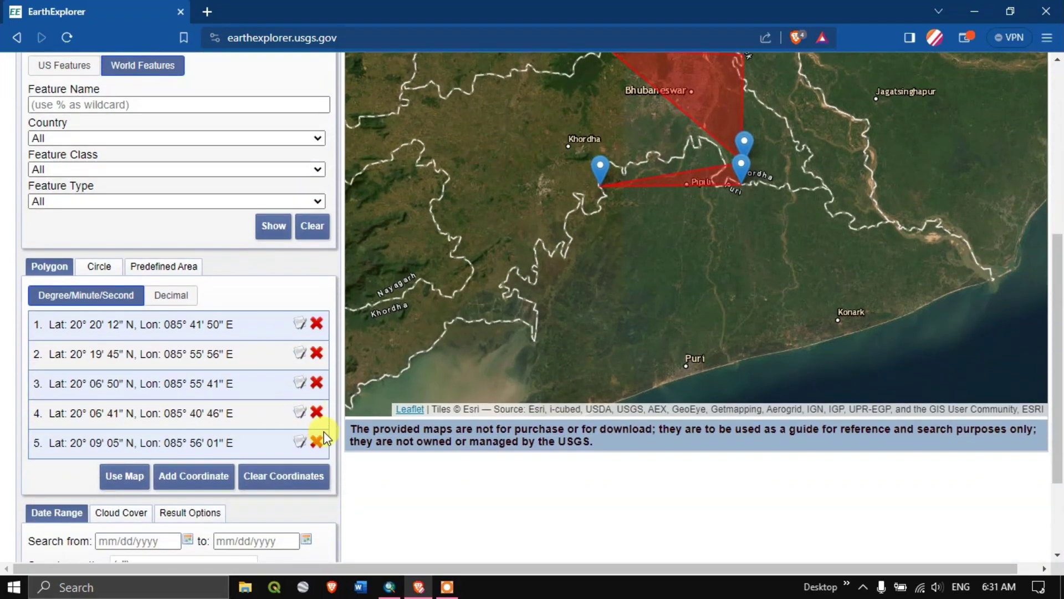
left_click(317, 443)
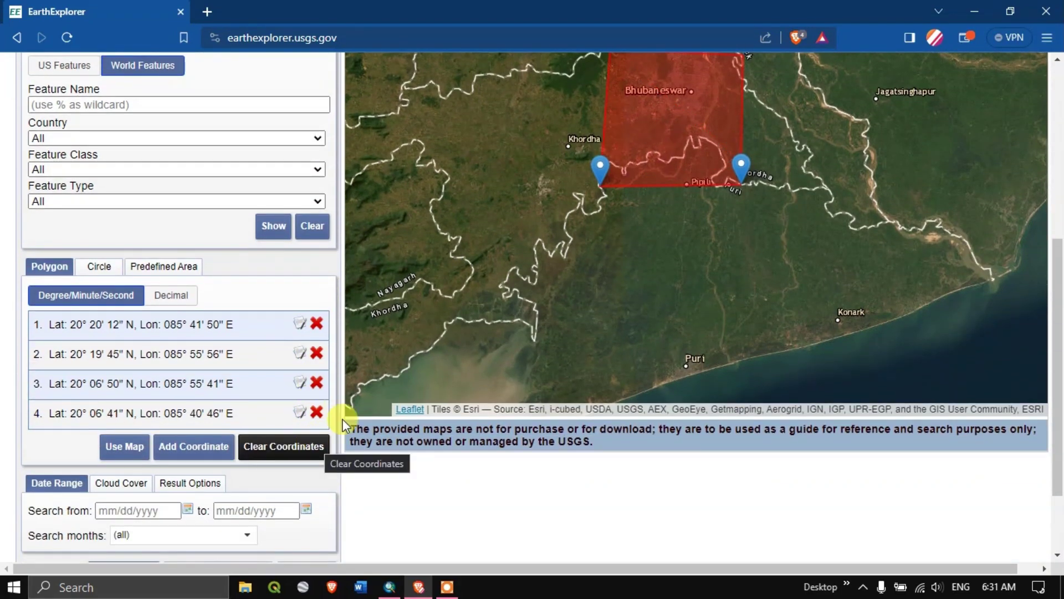
left_click_drag(712, 254, 691, 335)
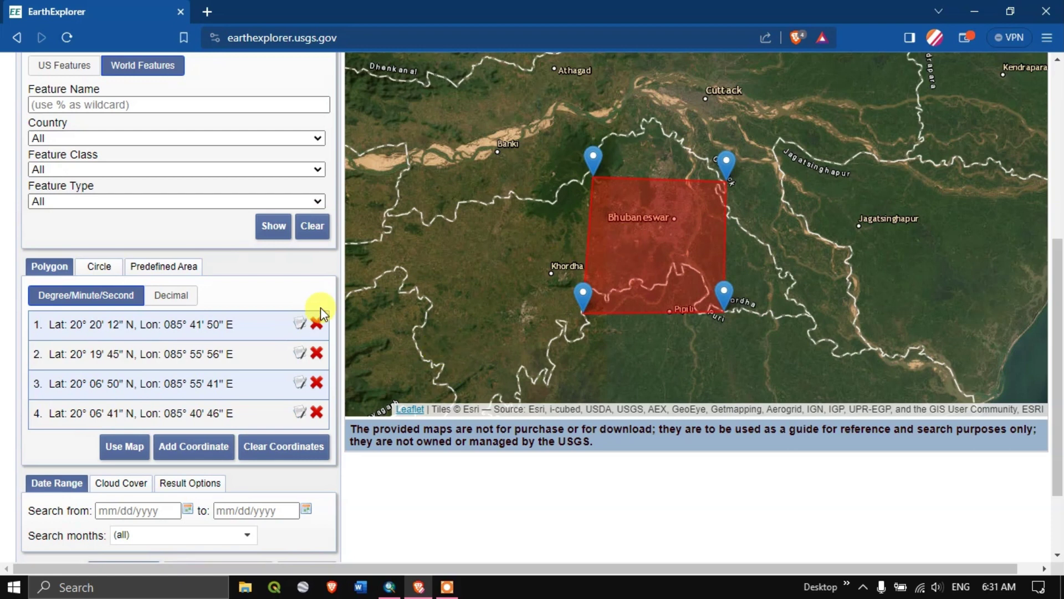
scroll(238, 299, "down", 2)
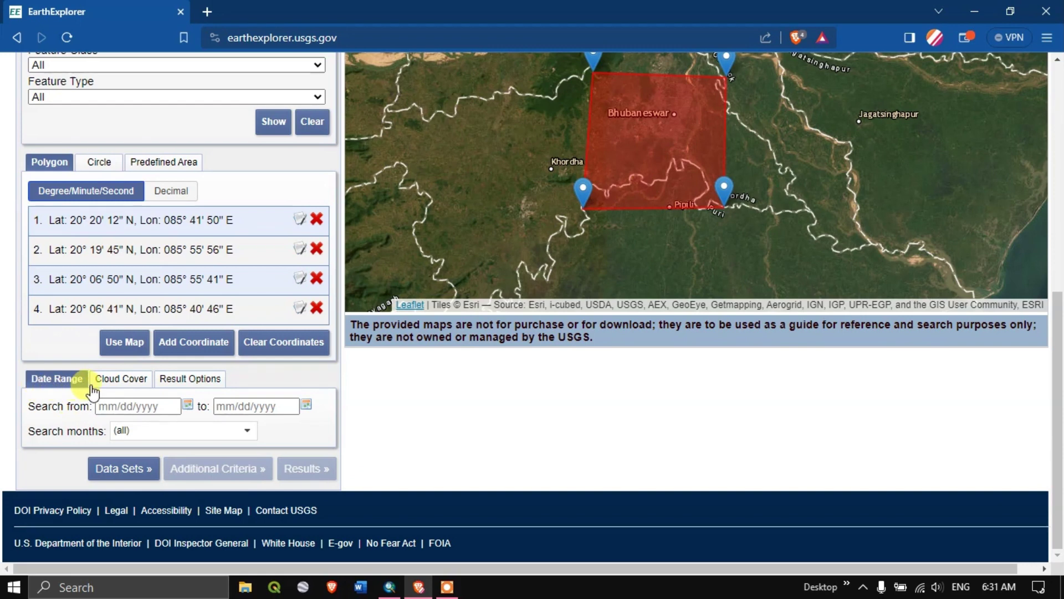
left_click(188, 406)
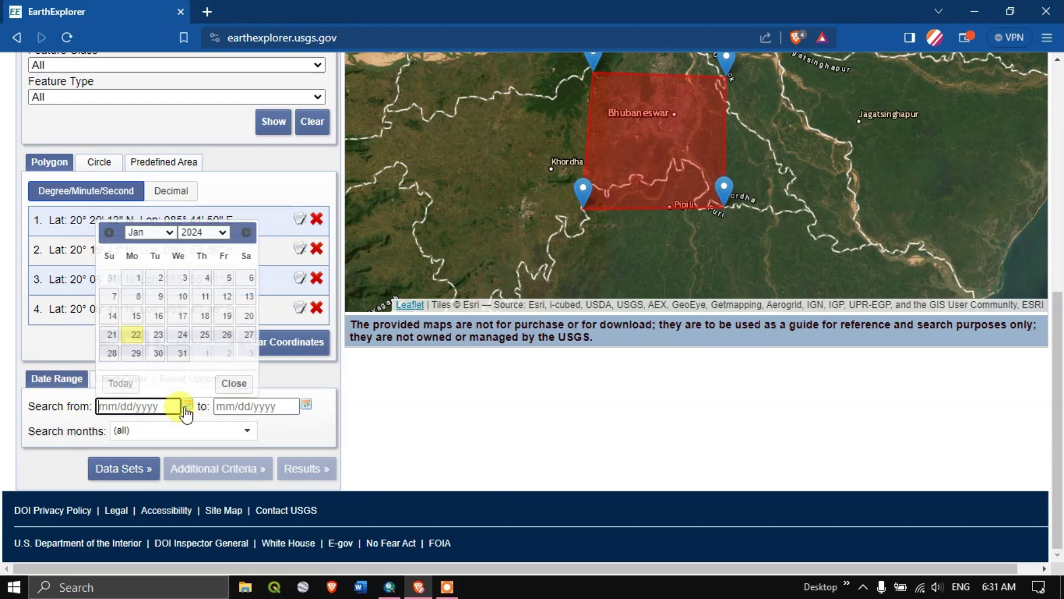
left_click(168, 234)
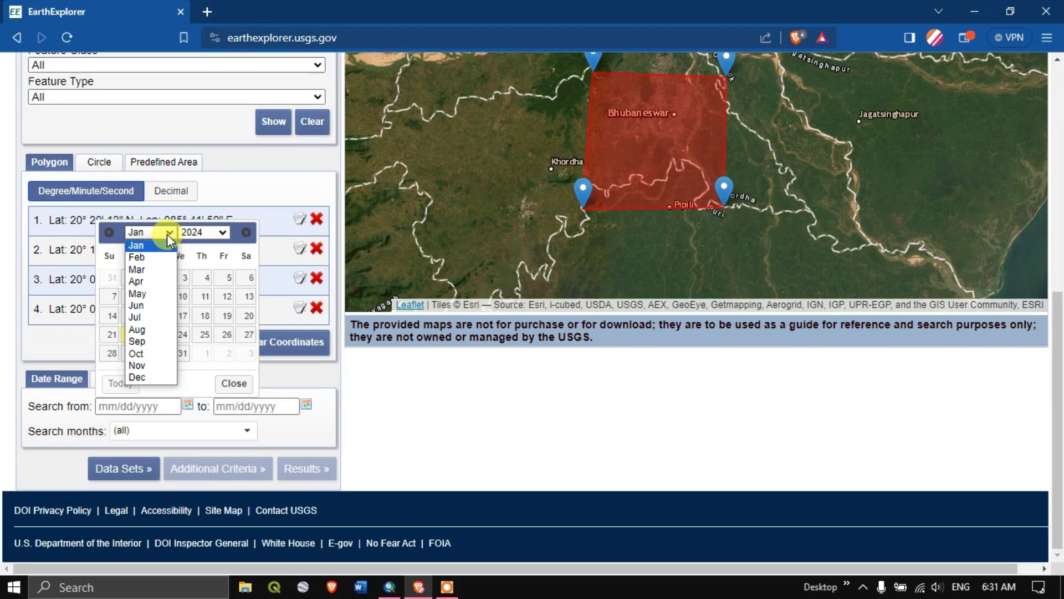
left_click(192, 232)
scroll(191, 268, "up", 5)
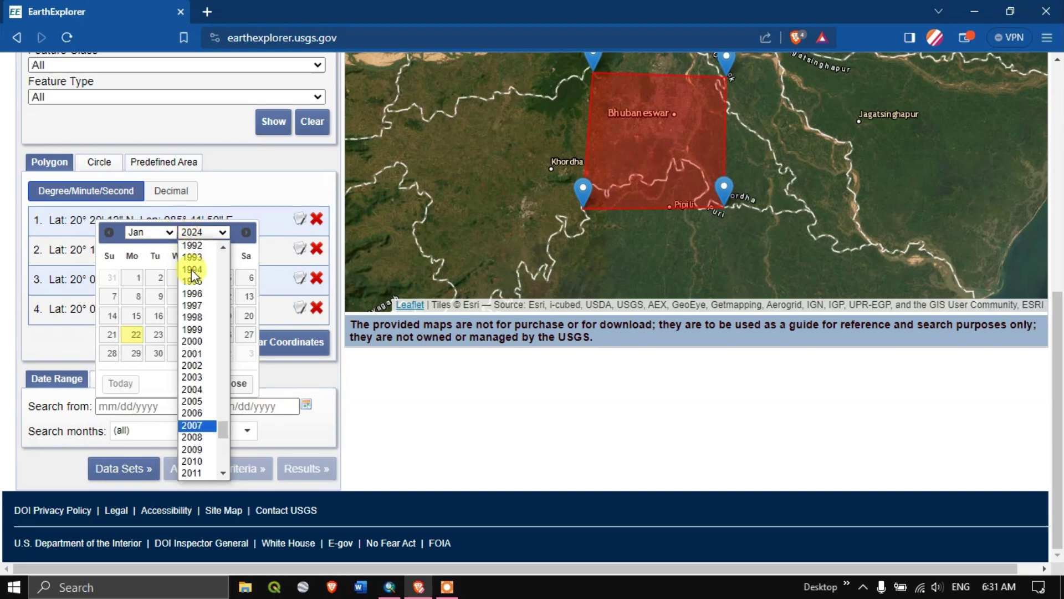
left_click(194, 352)
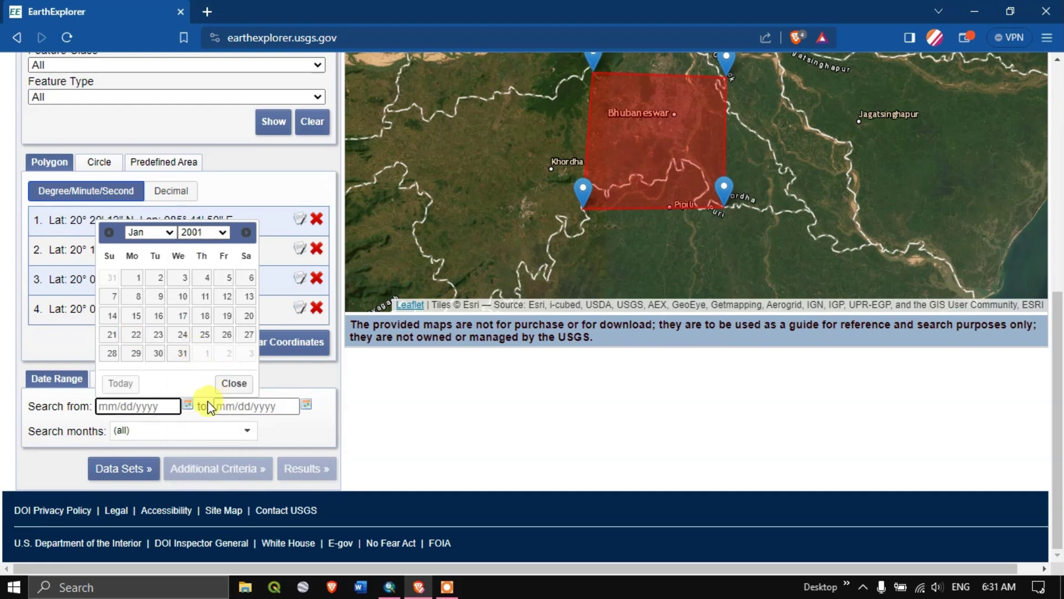
left_click(188, 405)
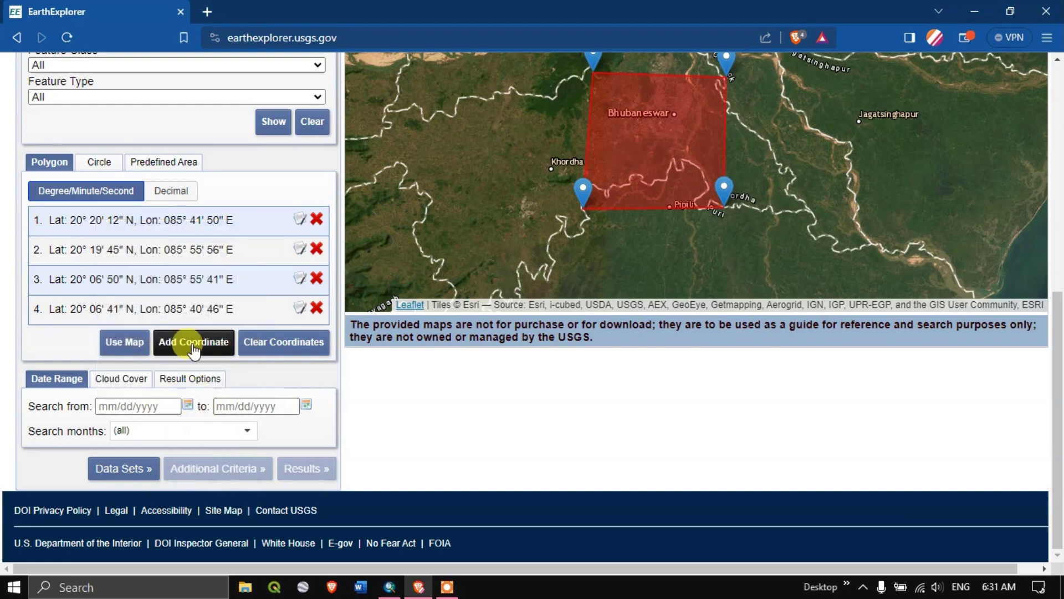
Set the start of the search date range to 01/01/2001.
left_click(189, 405)
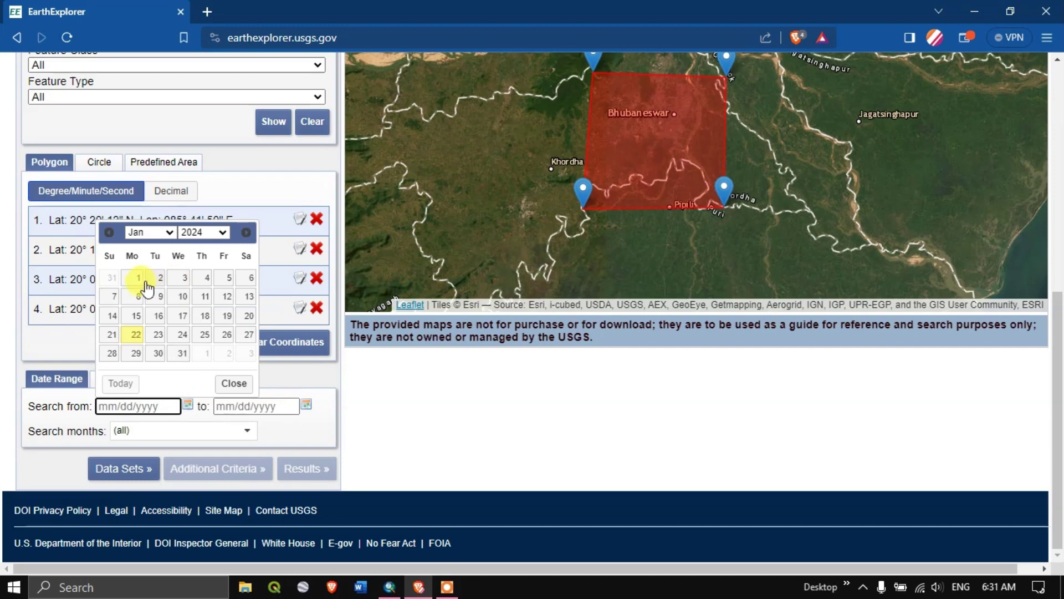
left_click(195, 232)
scroll(193, 252, "up", 9)
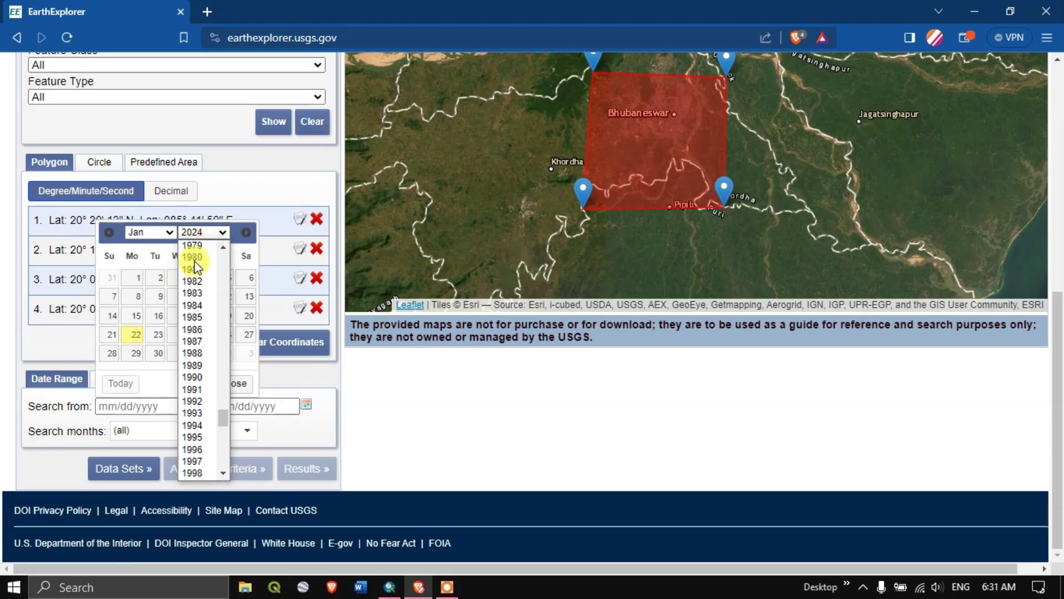
scroll(200, 338, "down", 5)
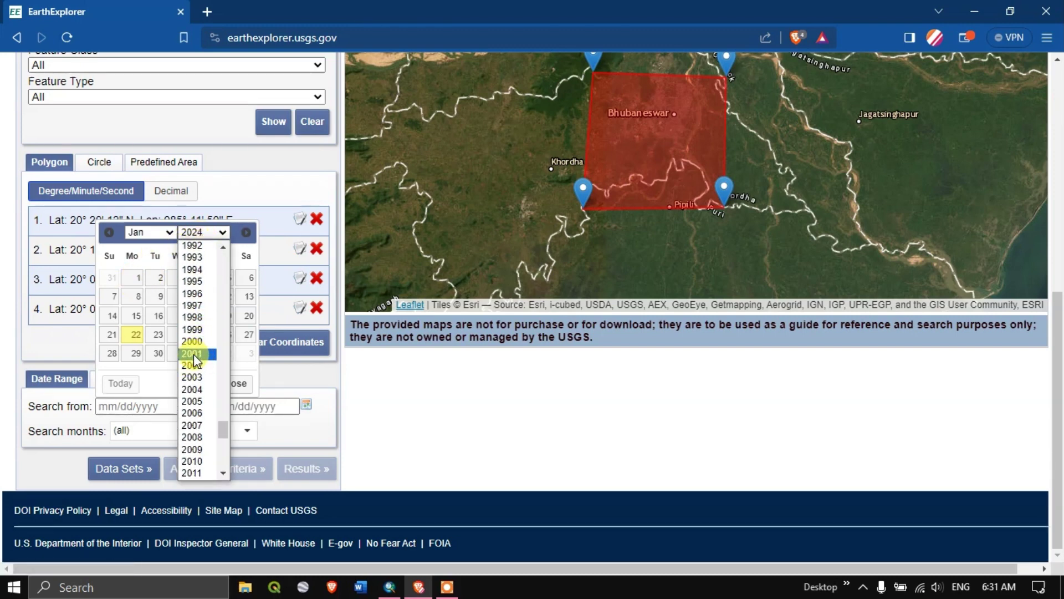
left_click(194, 352)
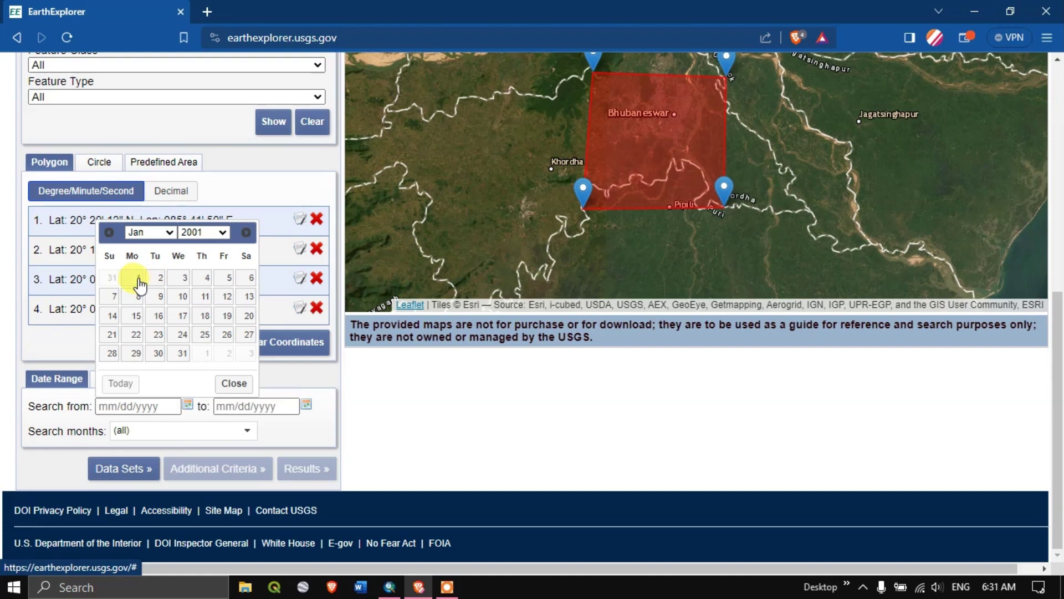
left_click(139, 277)
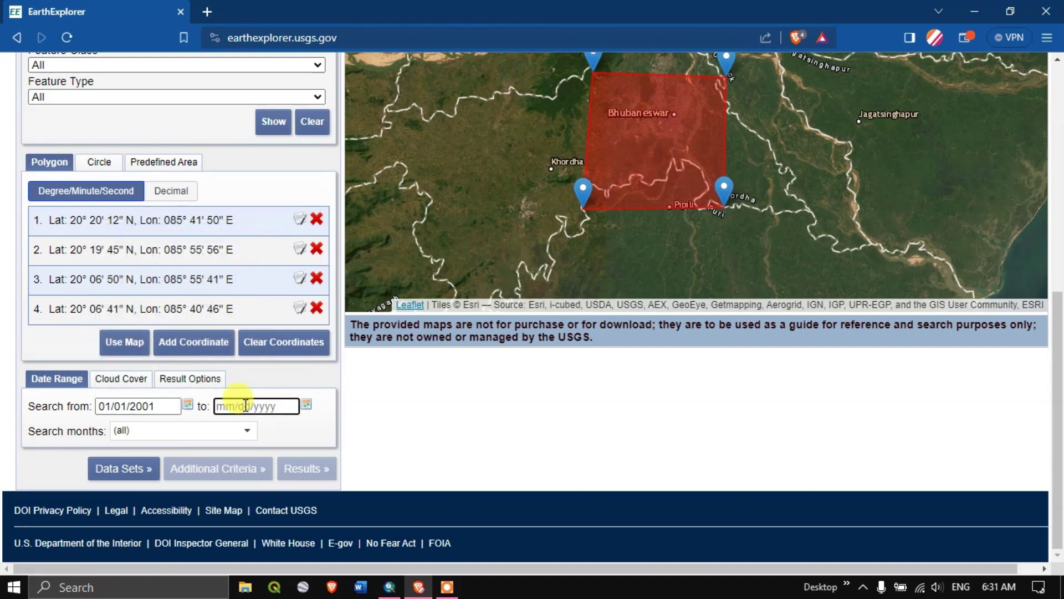
Set the end of the search date range to 01/21/2024 and check the search months list, keeping all months included.
left_click(305, 406)
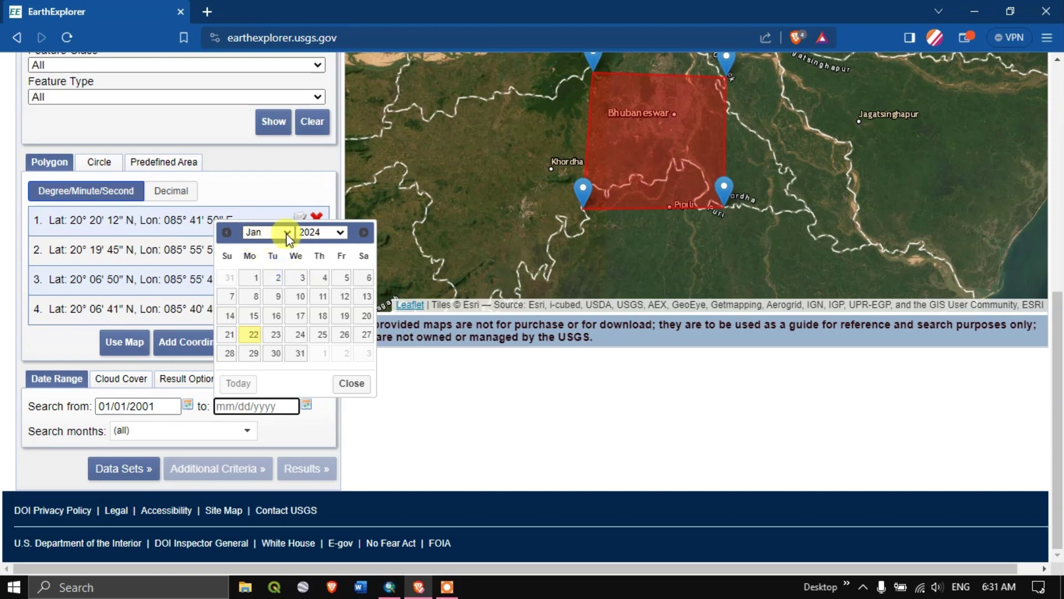
left_click(229, 334)
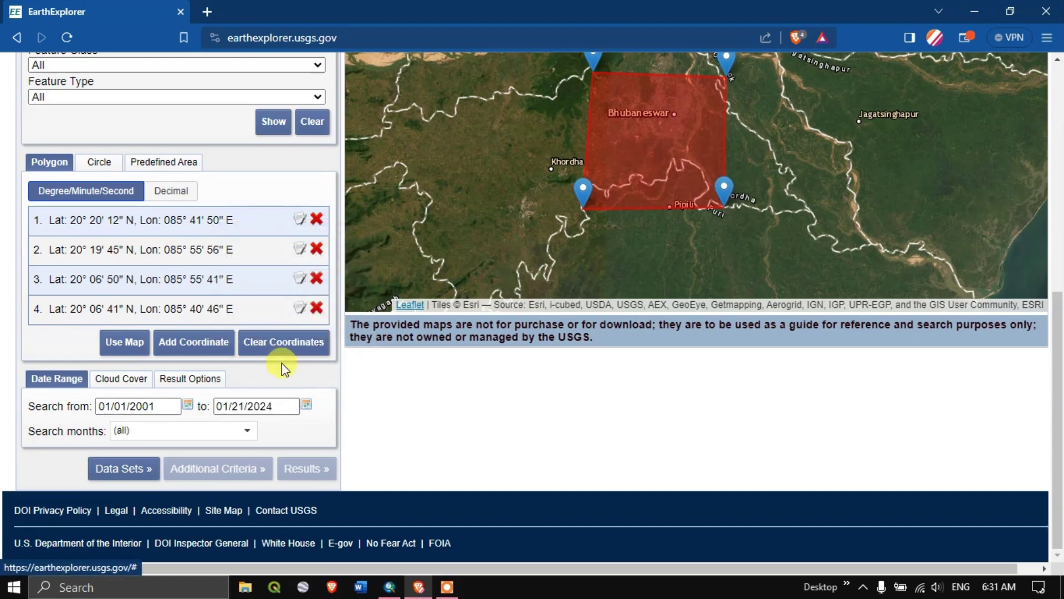
left_click(146, 431)
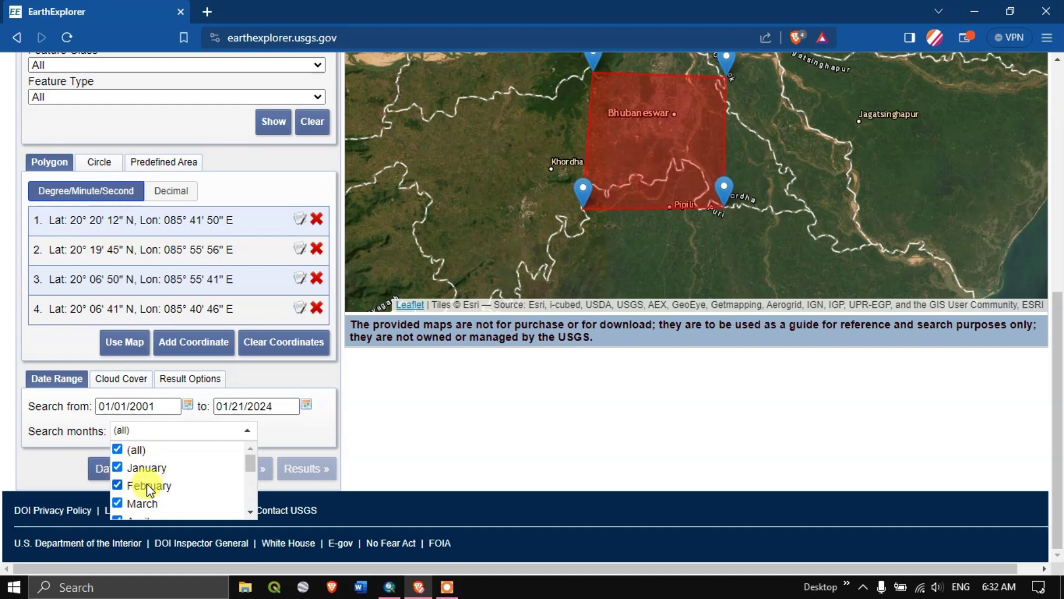
scroll(154, 488, "down", 2)
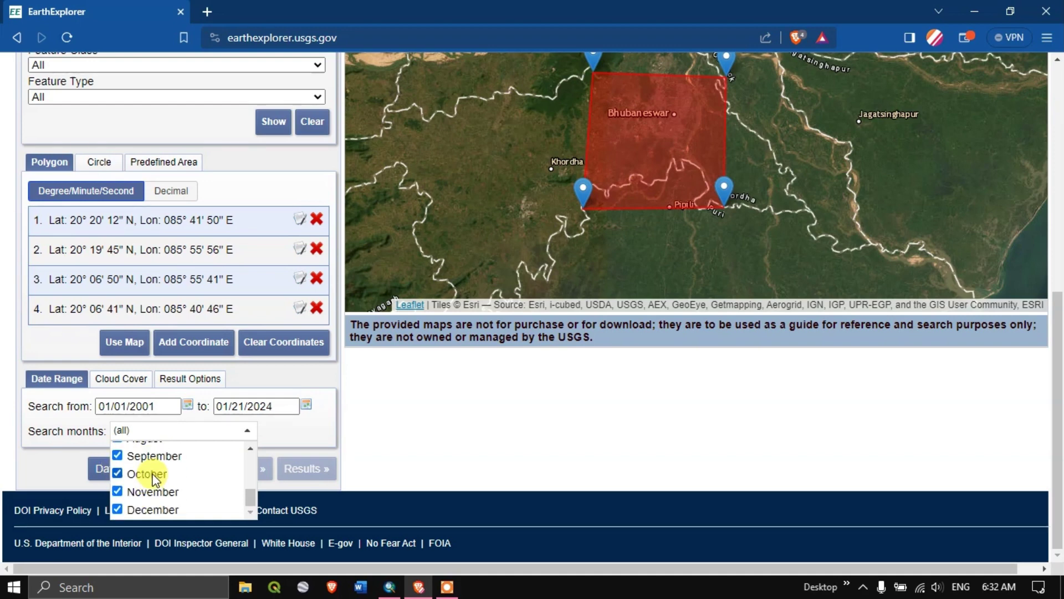
left_click(87, 443)
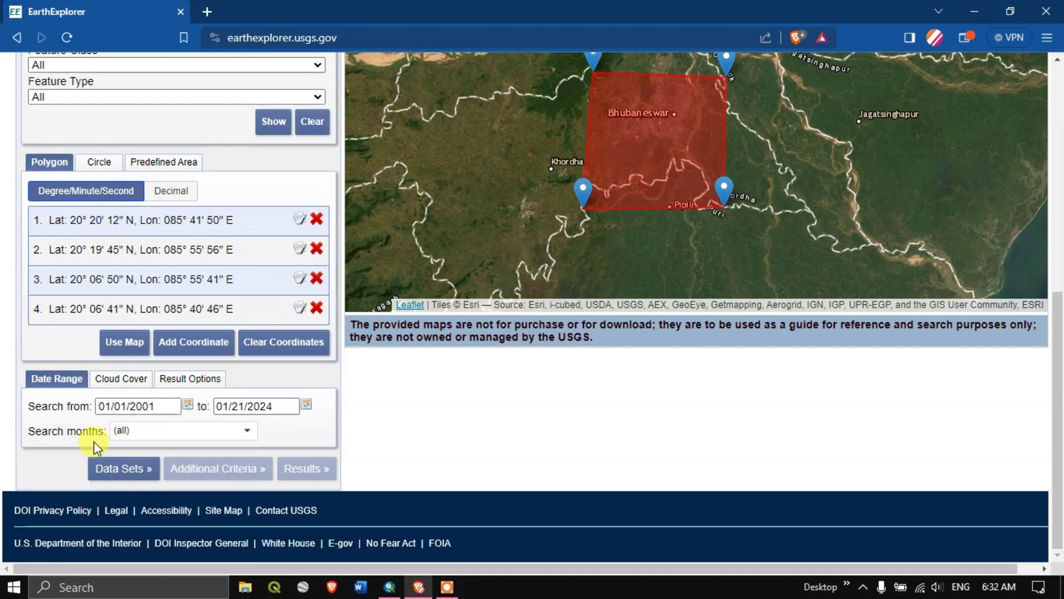
Continue to the data set selection and expand the NASA LPDAAC Collections category.
left_click(113, 468)
scroll(132, 305, "up", 3)
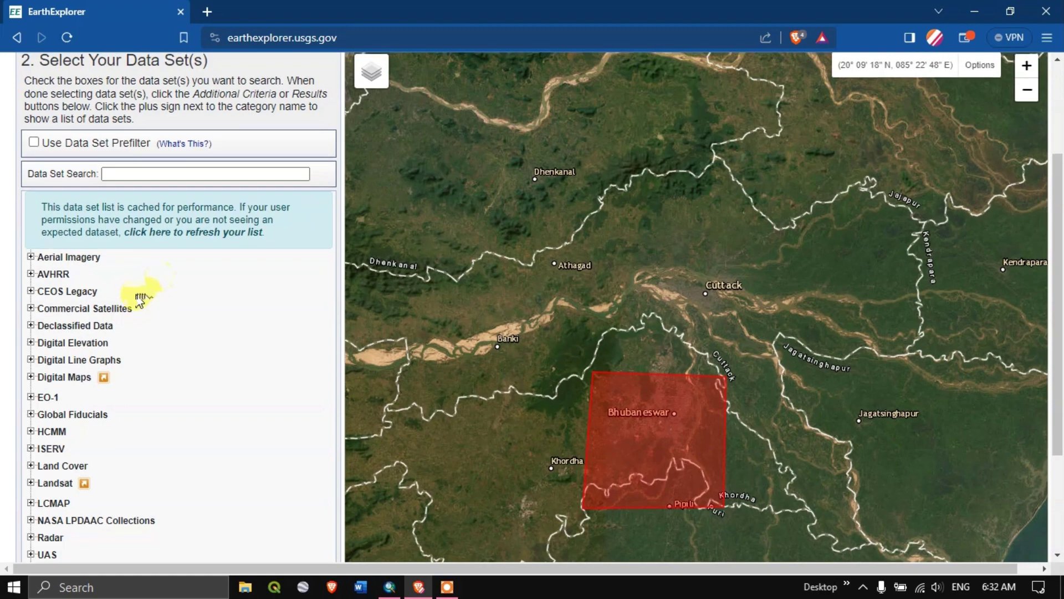
scroll(139, 291, "up", 2)
scroll(161, 280, "down", 2)
scroll(160, 280, "down", 3)
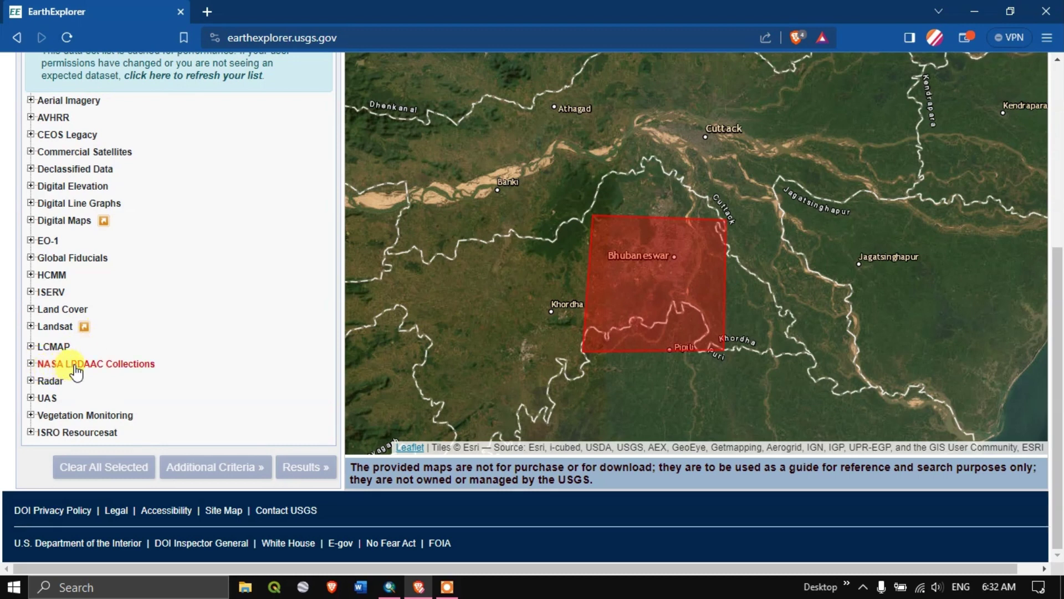
left_click(30, 364)
scroll(100, 335, "down", 4)
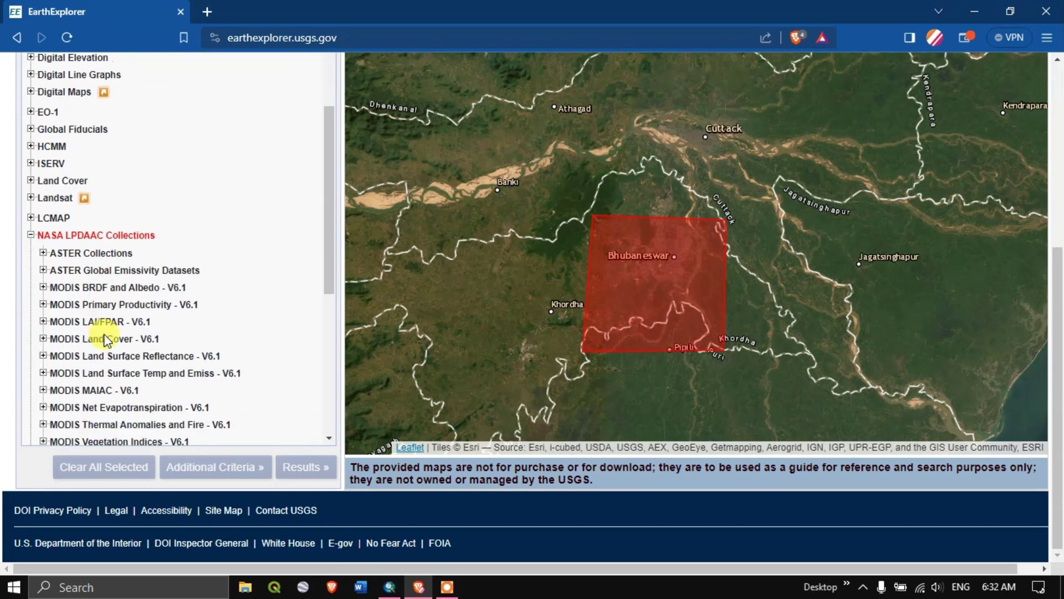
scroll(104, 333, "down", 1)
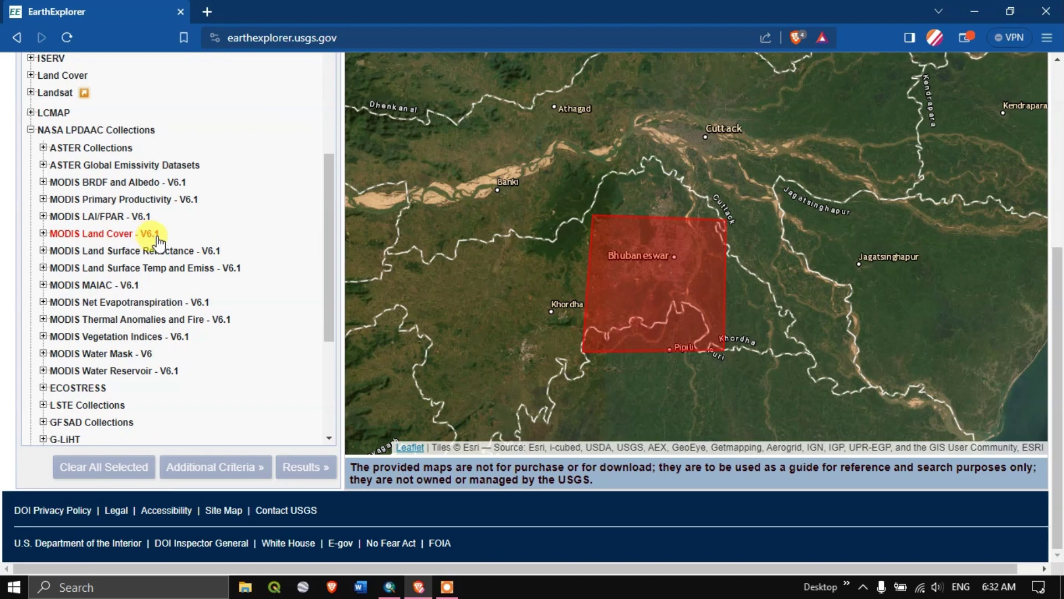
Select the MODIS MCD12Q1 V6.1 data set under MODIS Land Cover - V6.1 and accept the data set message.
left_click(43, 234)
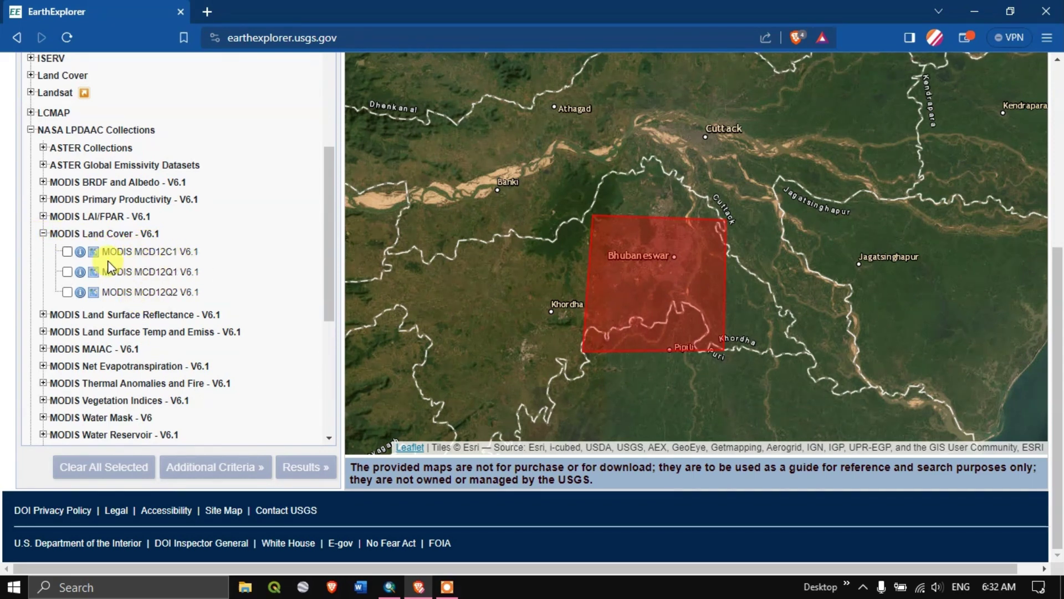
left_click(67, 271)
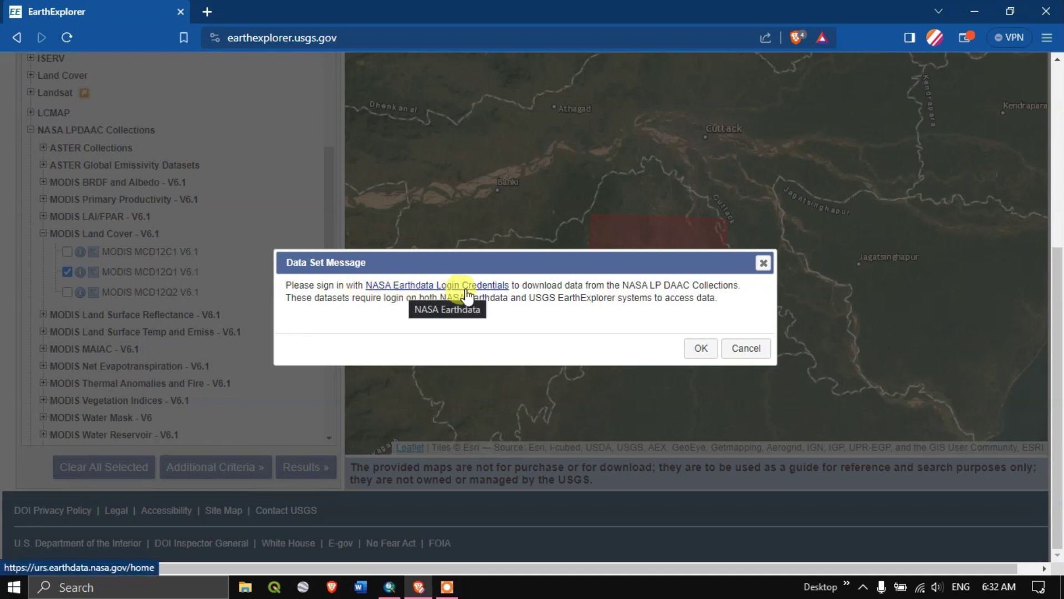
left_click(701, 350)
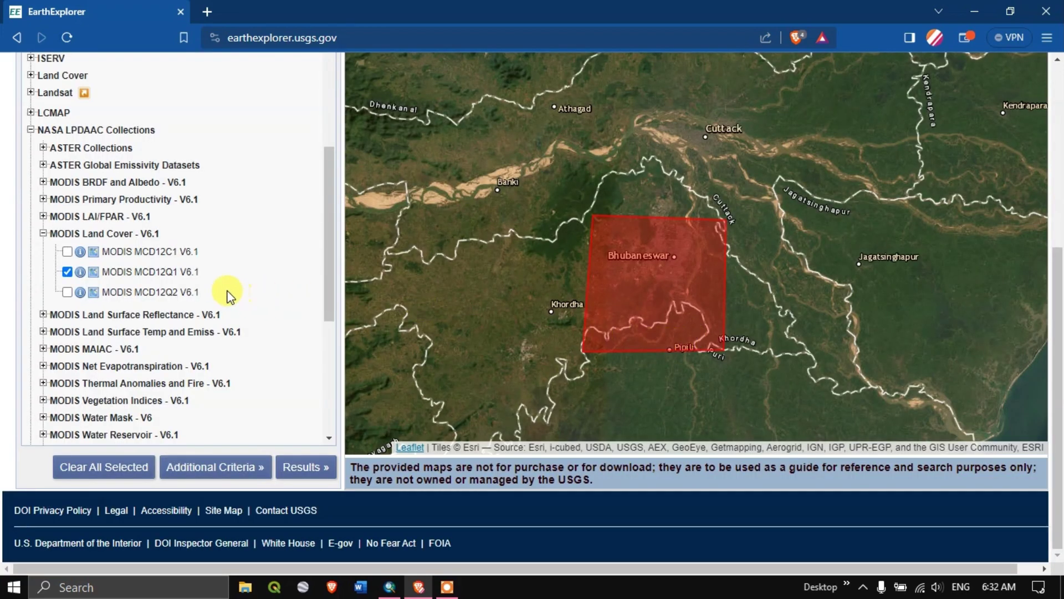
Open the product information page of the MODIS MCD12Q1 V6.1 data set and switch to it.
left_click(81, 272)
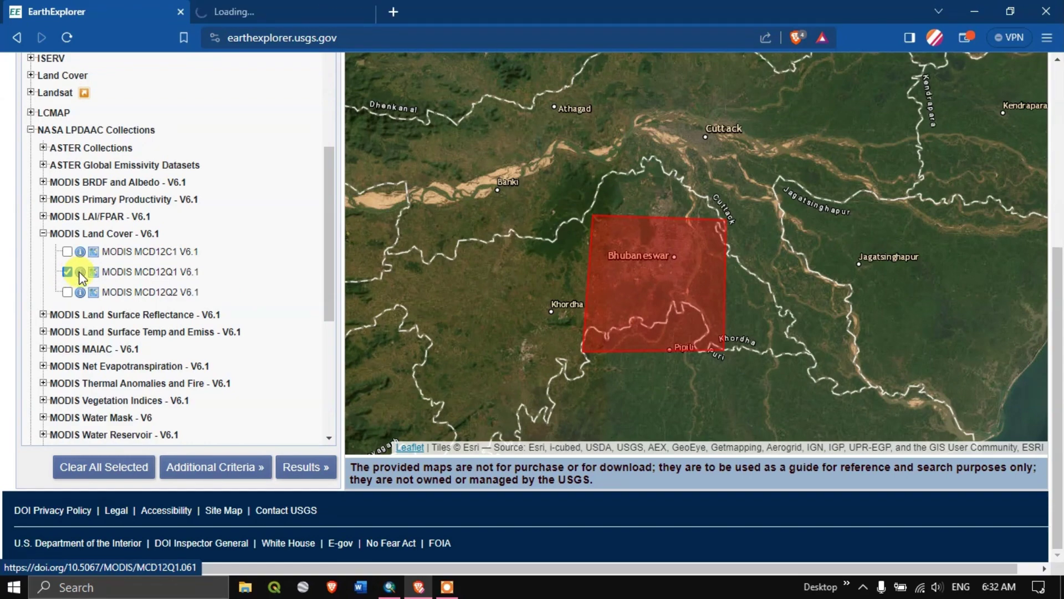
left_click(262, 8)
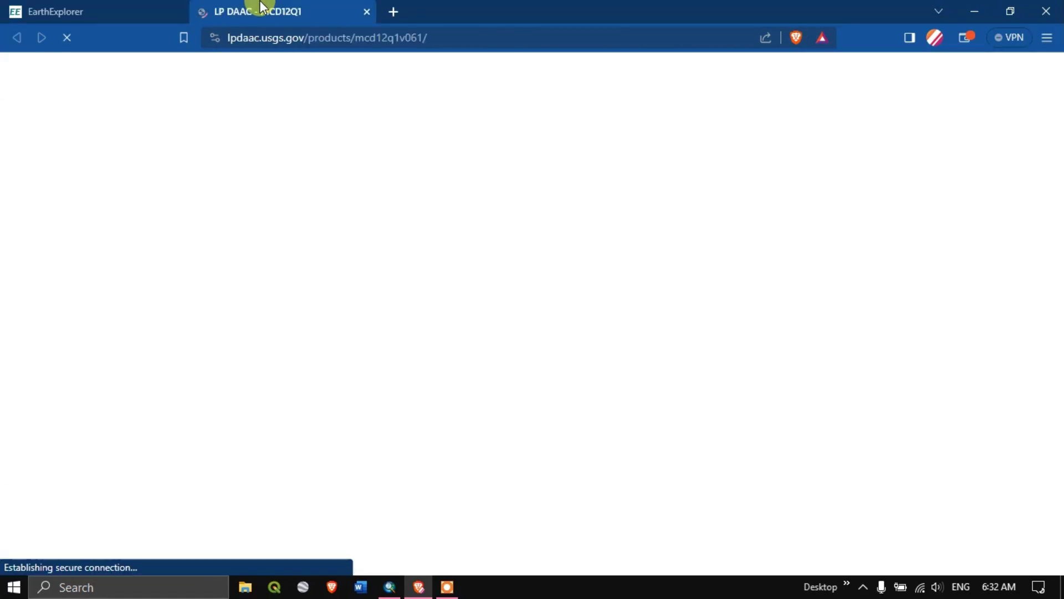
left_click(89, 12)
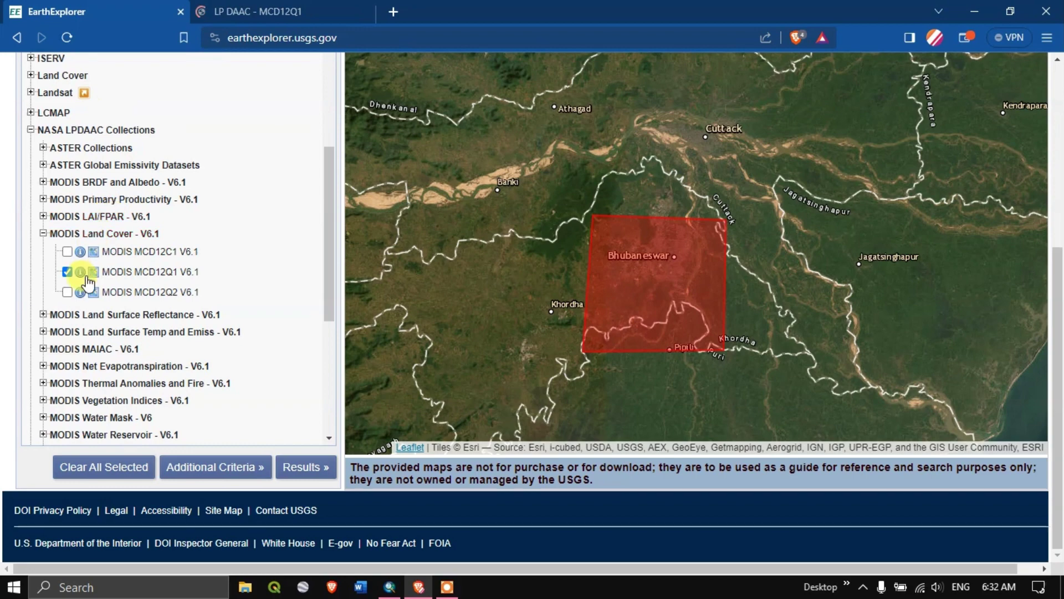
left_click(260, 10)
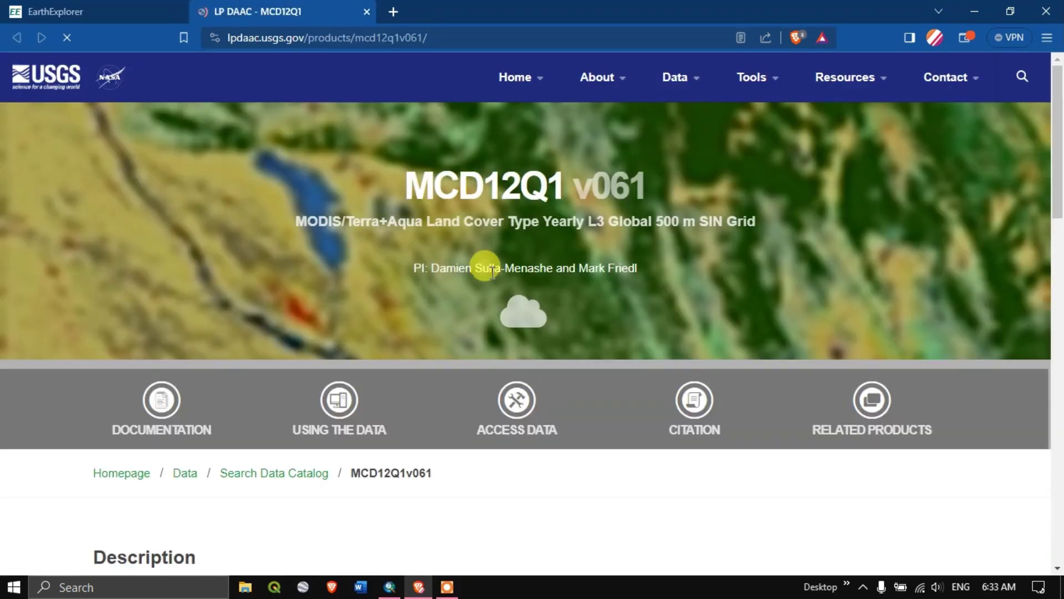
Read the MCD12Q1 product description, covering its instrument, version and classification schemes, and look over the list of characteristics.
scroll(499, 333, "down", 3)
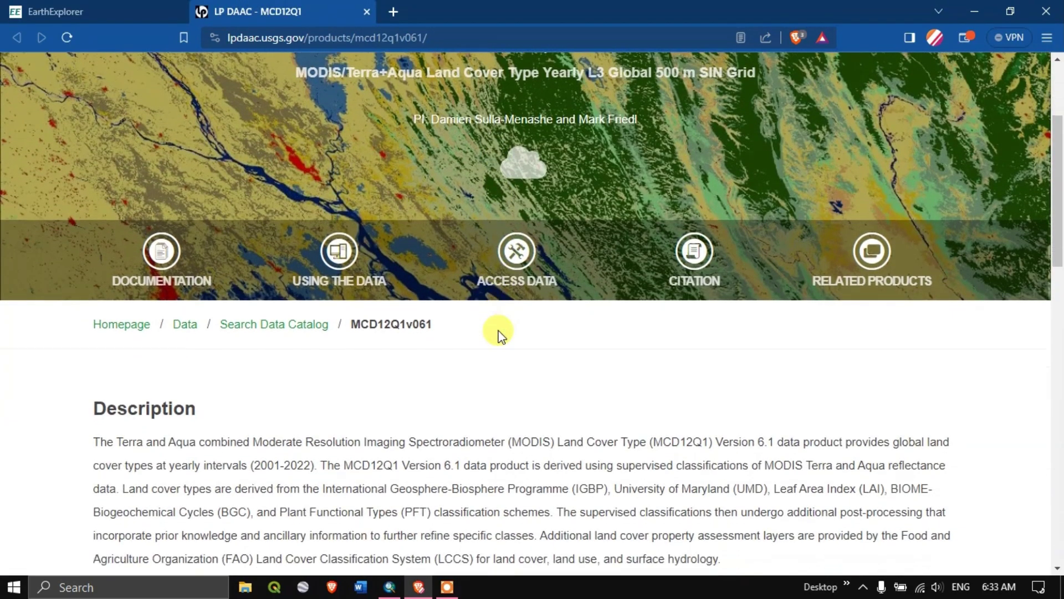
scroll(501, 335, "down", 4)
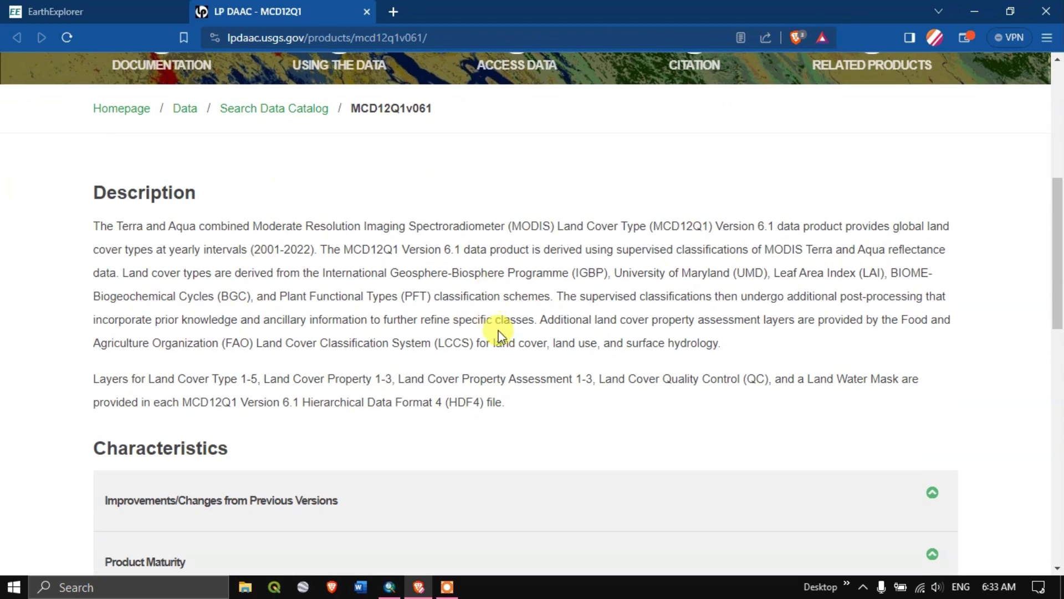
scroll(497, 331, "down", 1)
scroll(495, 326, "up", 1)
scroll(493, 324, "down", 1)
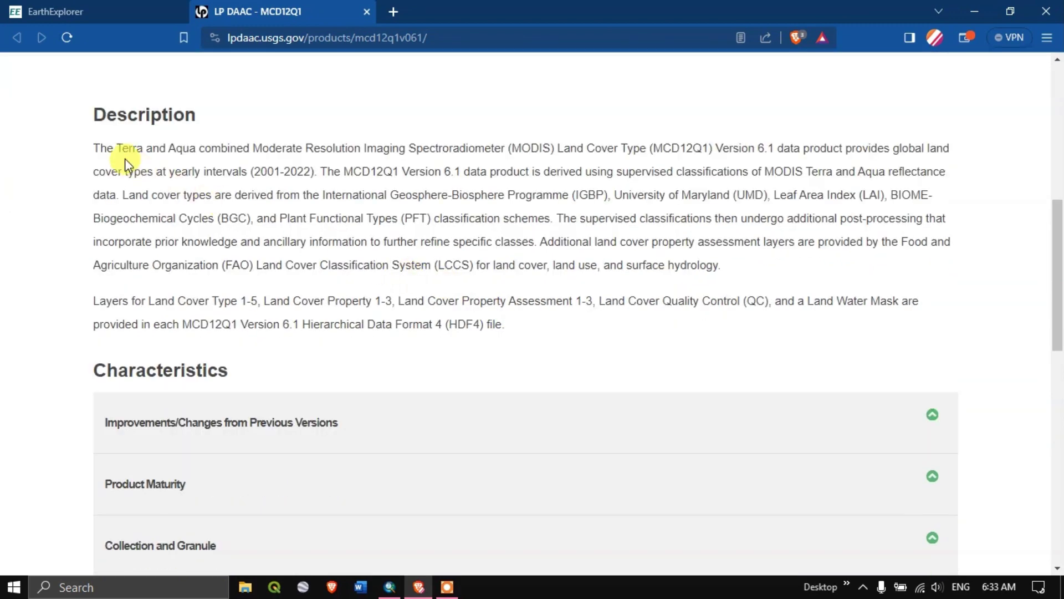
left_click_drag(118, 151, 506, 152)
left_click(305, 148)
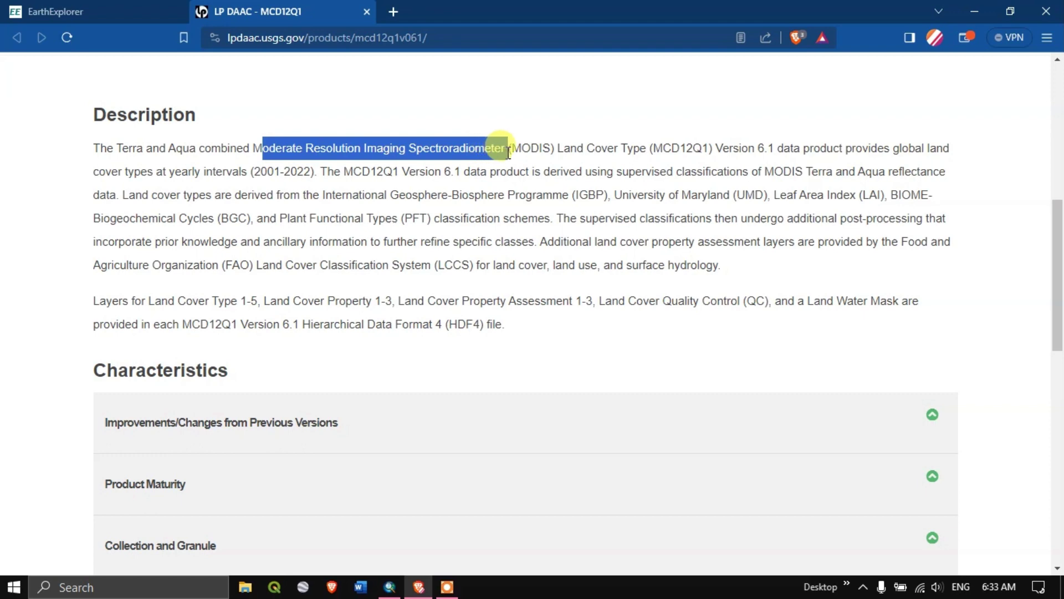
left_click_drag(515, 150, 780, 153)
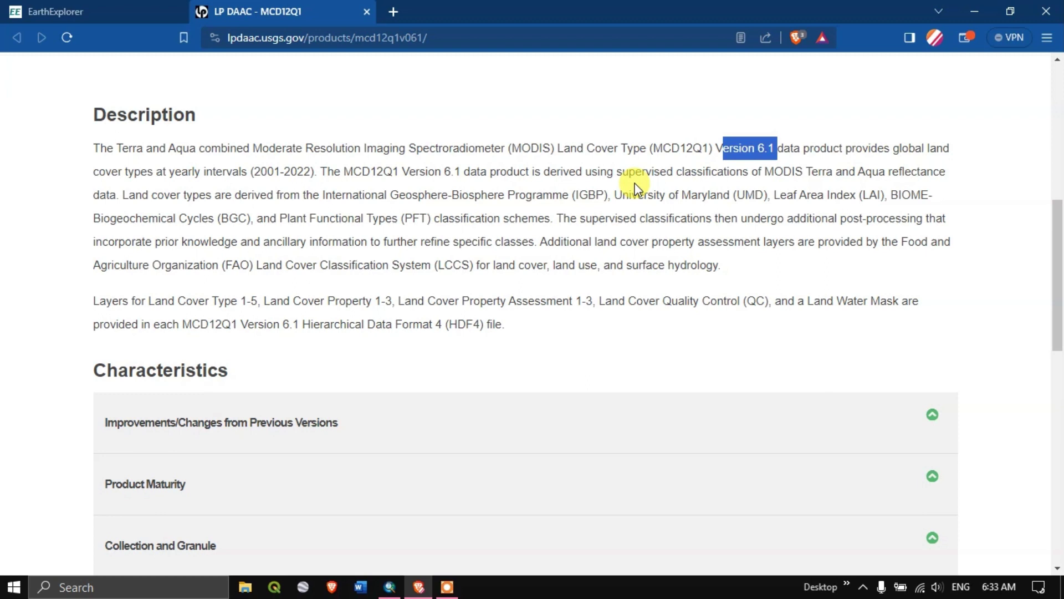
left_click(430, 217)
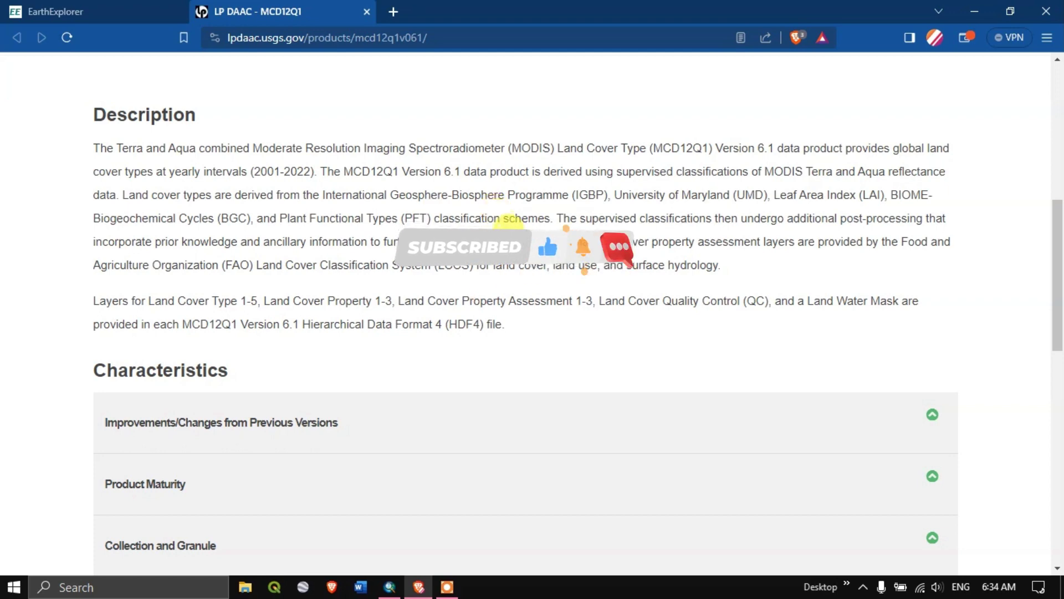
scroll(509, 227, "down", 3)
scroll(509, 227, "down", 3)
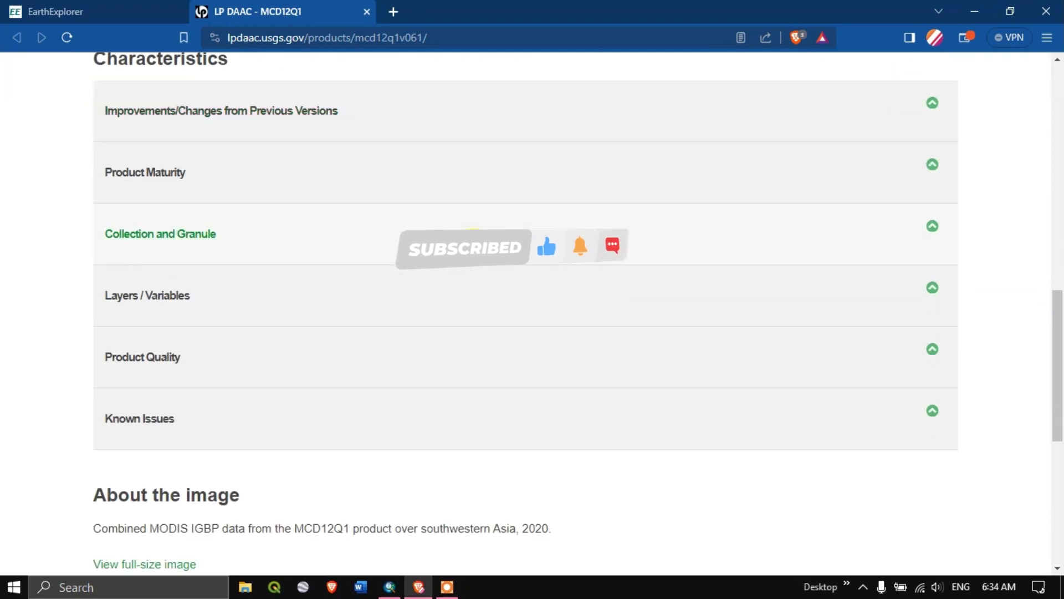
Expand the Product Quality characteristics and open the linked MCD12 User Guide, switching to the document.
left_click(208, 368)
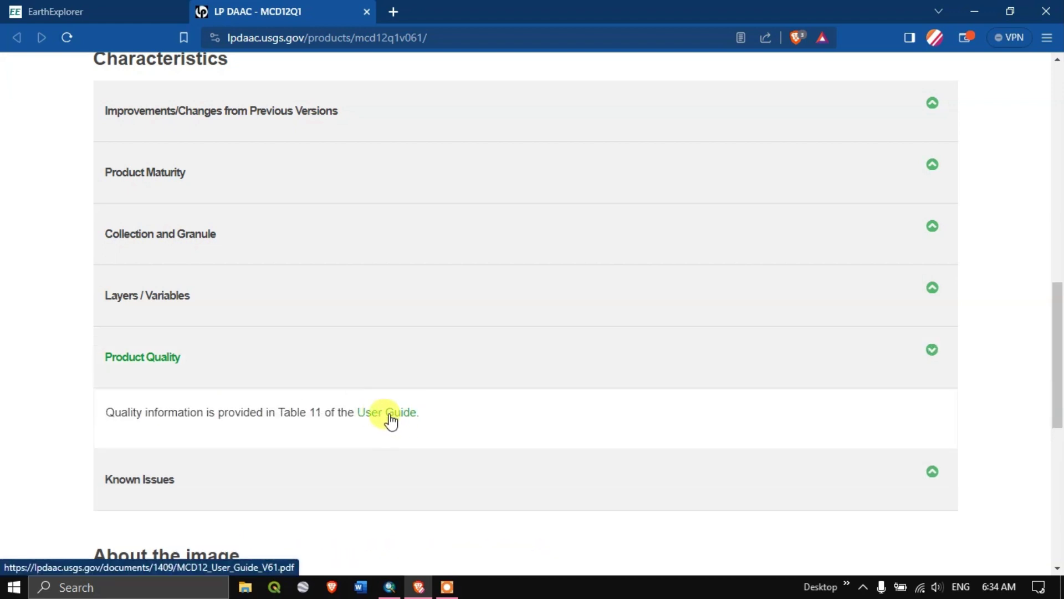
left_click(388, 419)
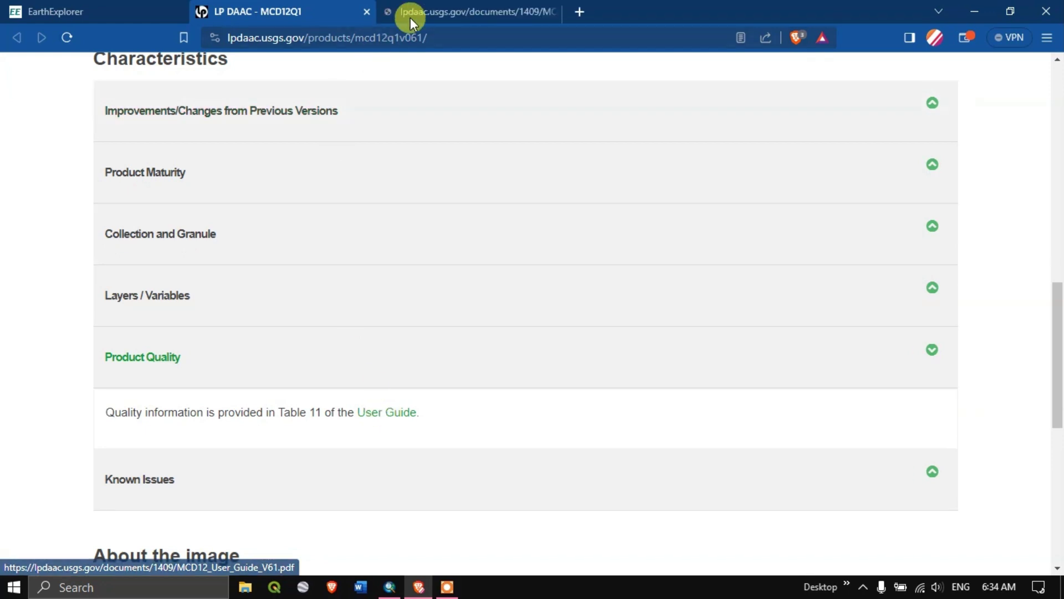
left_click(437, 19)
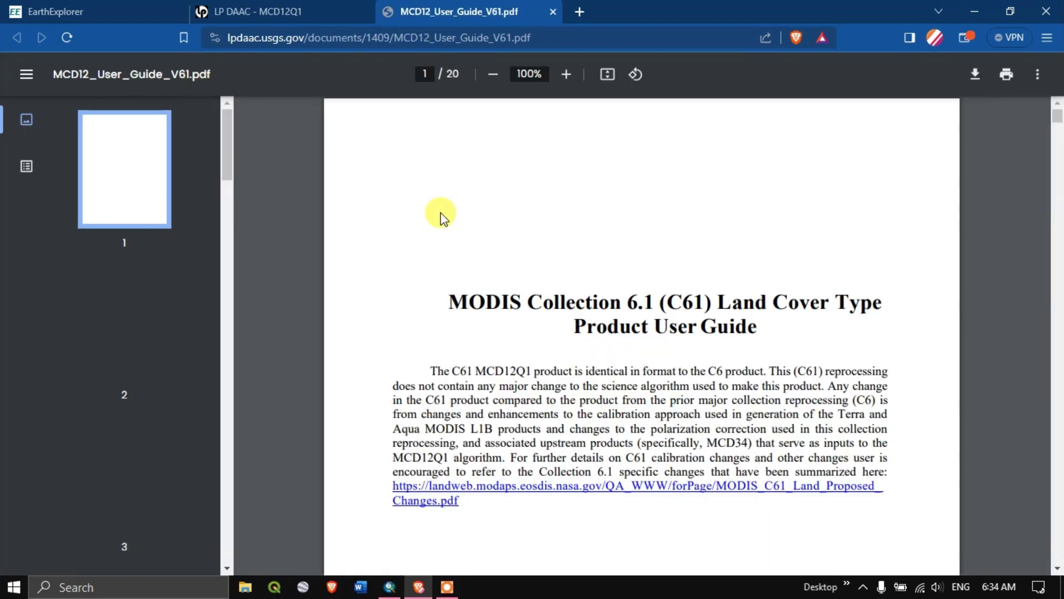
Go to page 9 of the user guide and read the IGBP legend table's class names, values and descriptions.
scroll(464, 340, "down", 7)
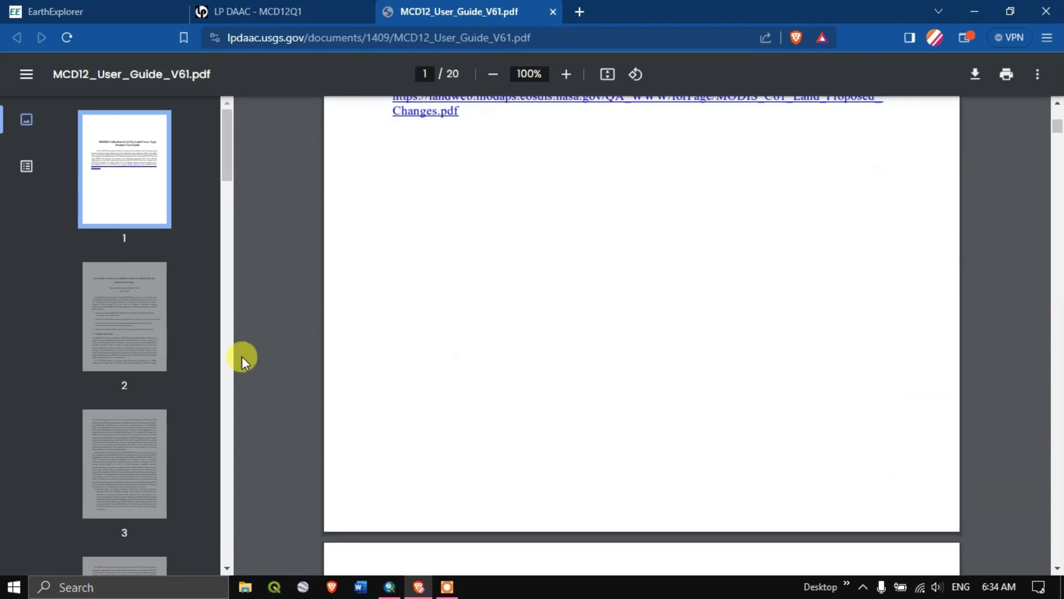
scroll(139, 352, "down", 18)
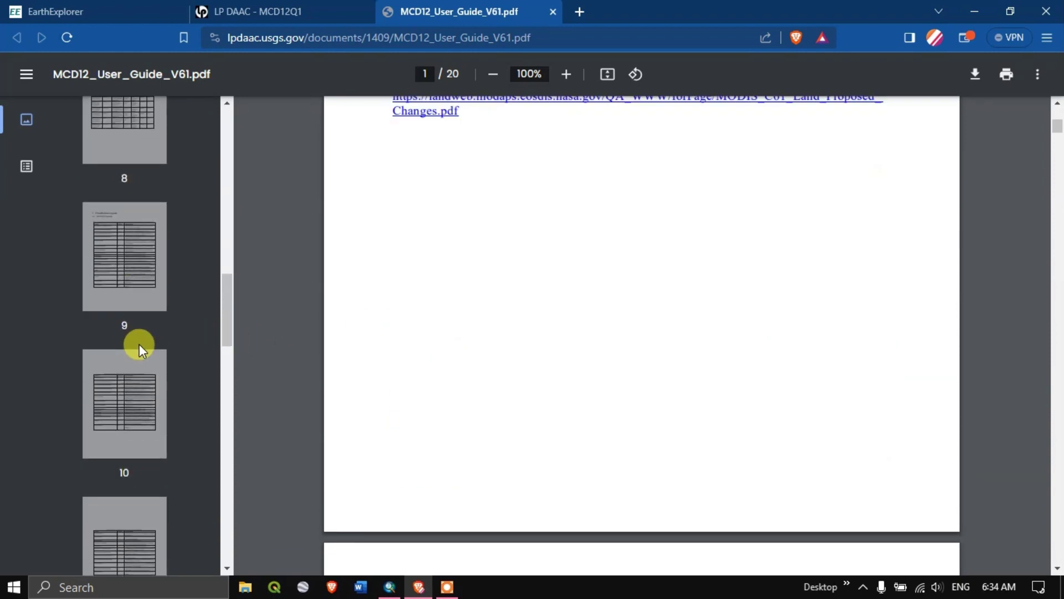
left_click(124, 267)
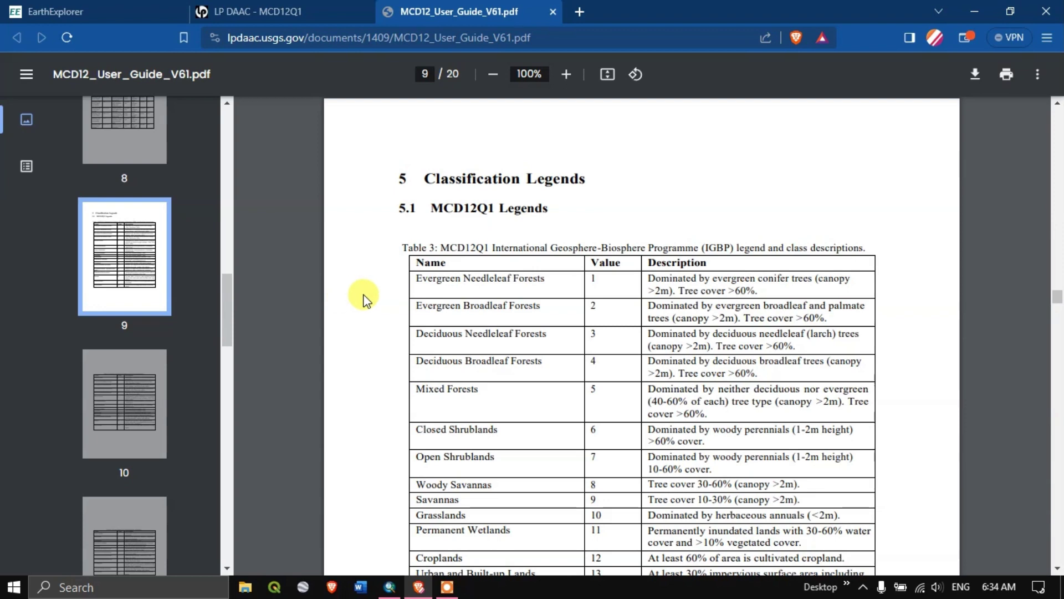
scroll(363, 297, "down", 4)
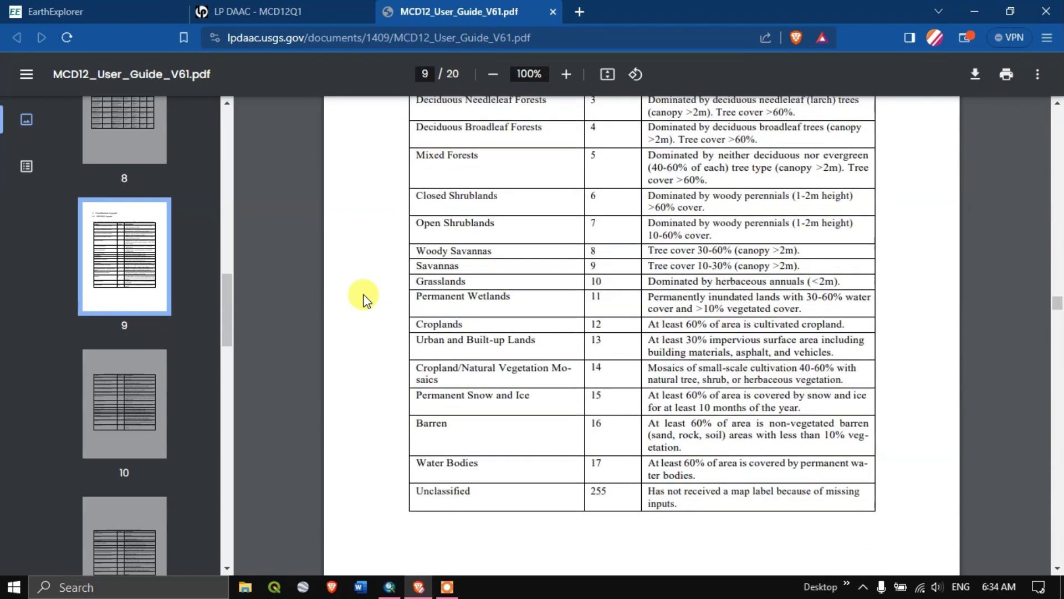
scroll(367, 291, "up", 3)
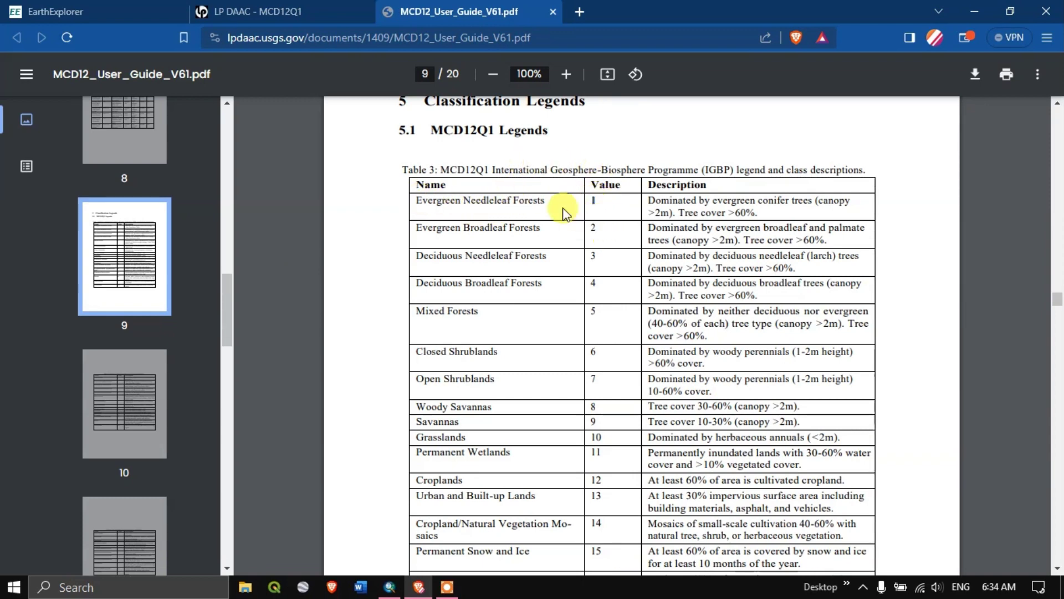
left_click_drag(417, 201, 545, 203)
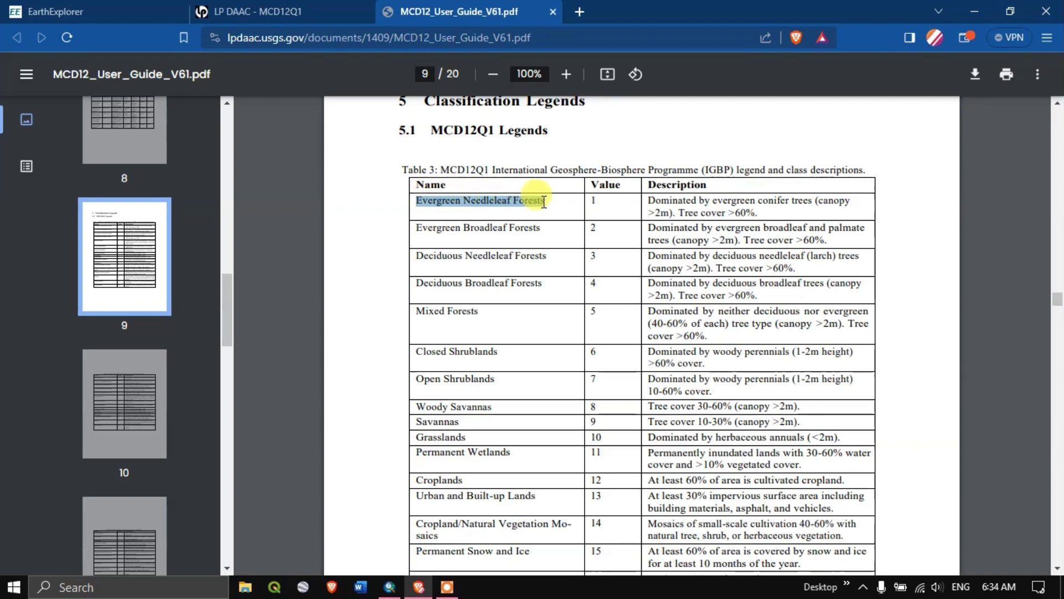
scroll(508, 265, "down", 3)
left_click(609, 272)
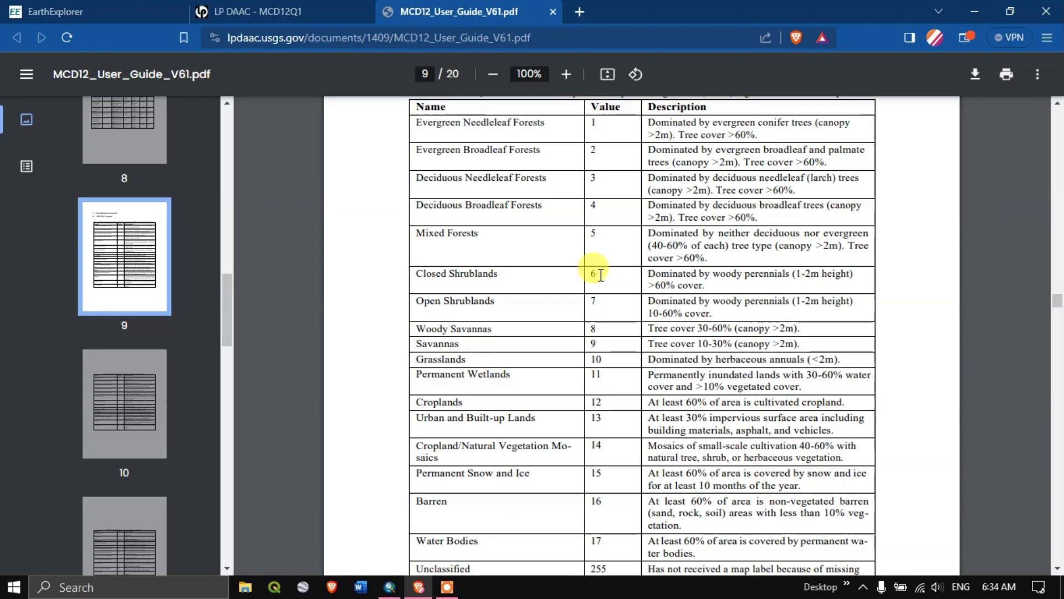
left_click_drag(418, 278, 498, 275)
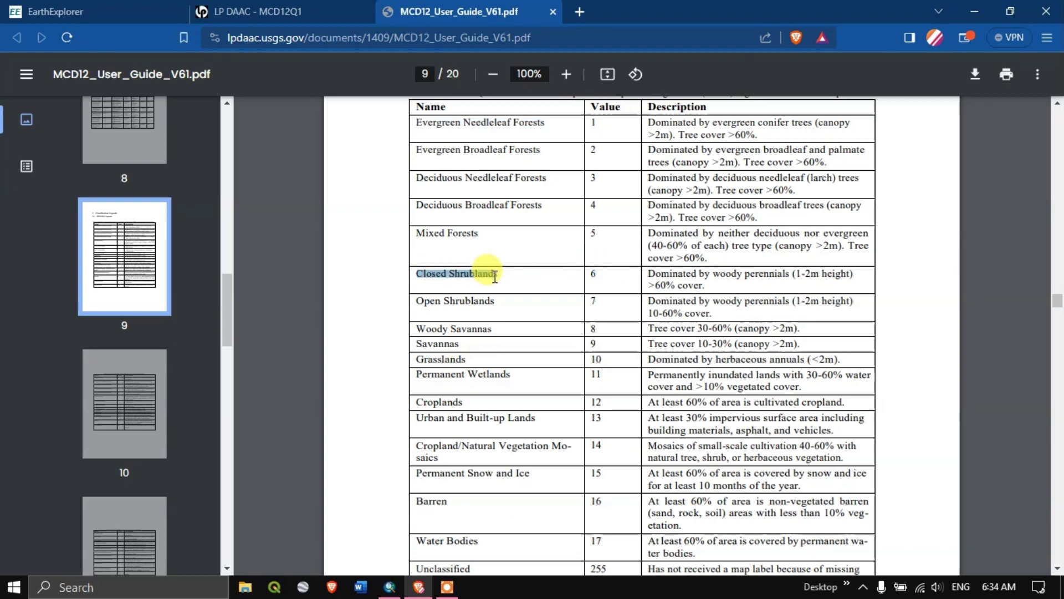
left_click(507, 344)
scroll(607, 254, "up", 3)
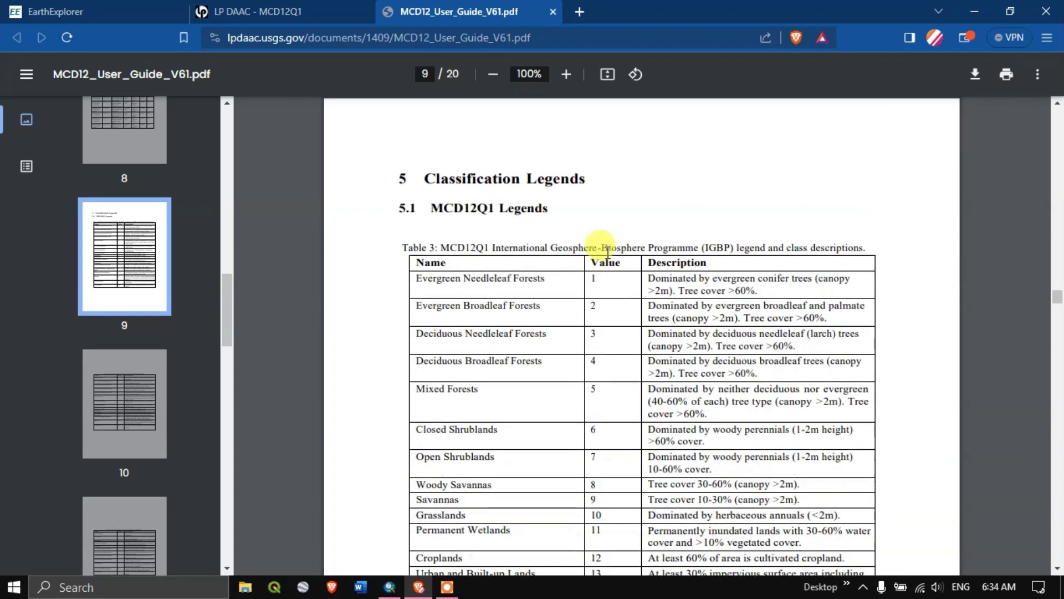
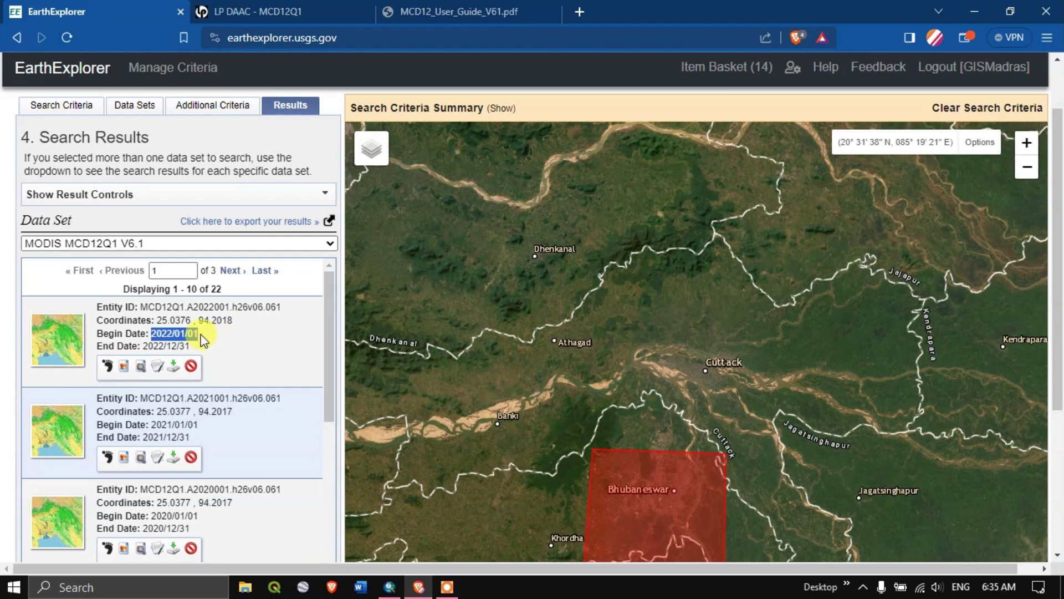
Check the newest scene's begin date on the first results page and the end dates on the last results page.
left_click(195, 334)
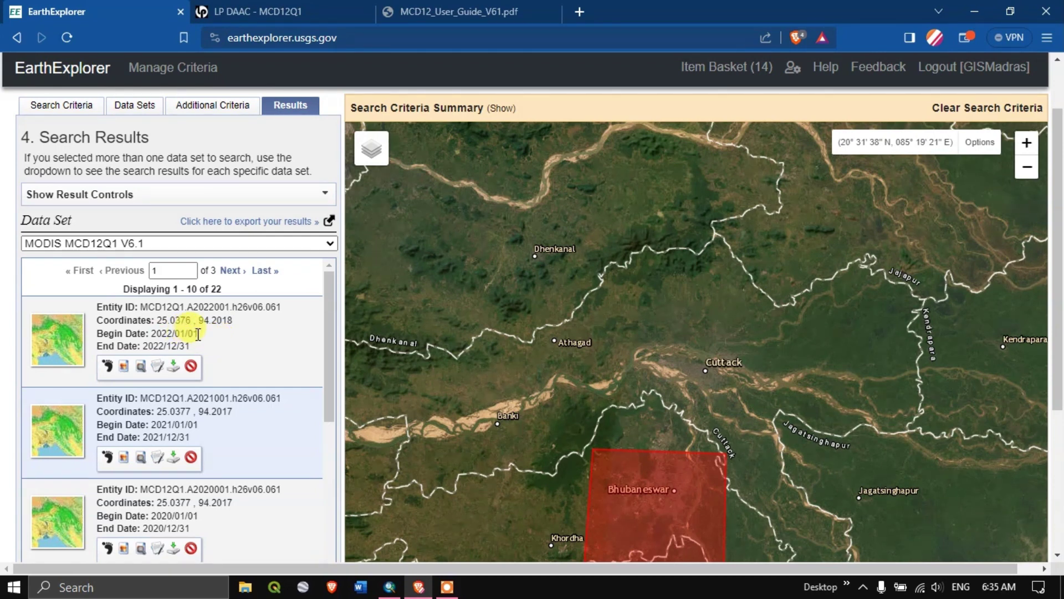
left_click_drag(198, 335, 161, 334)
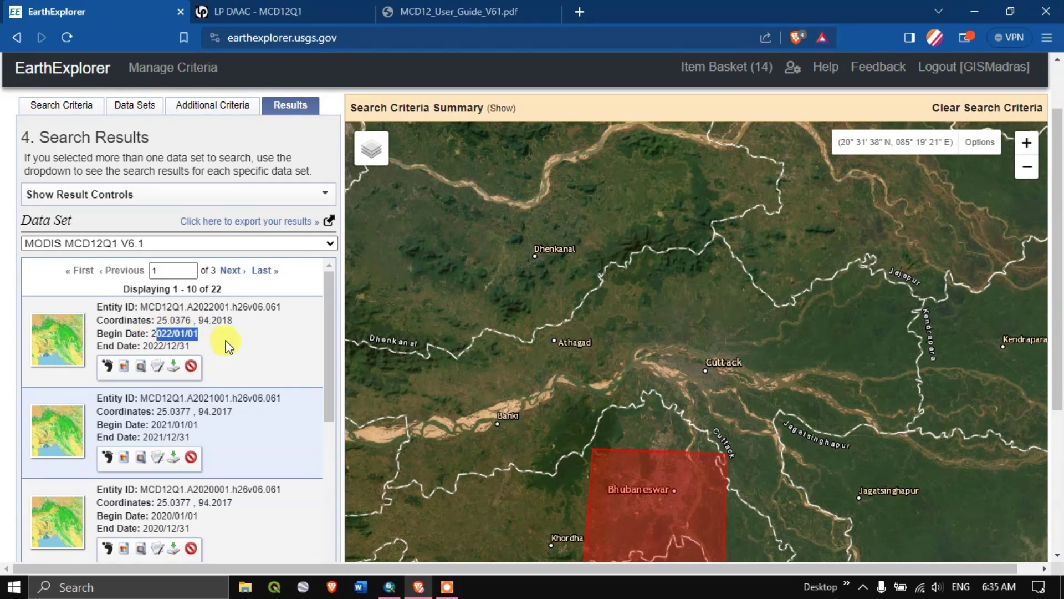
left_click(262, 272)
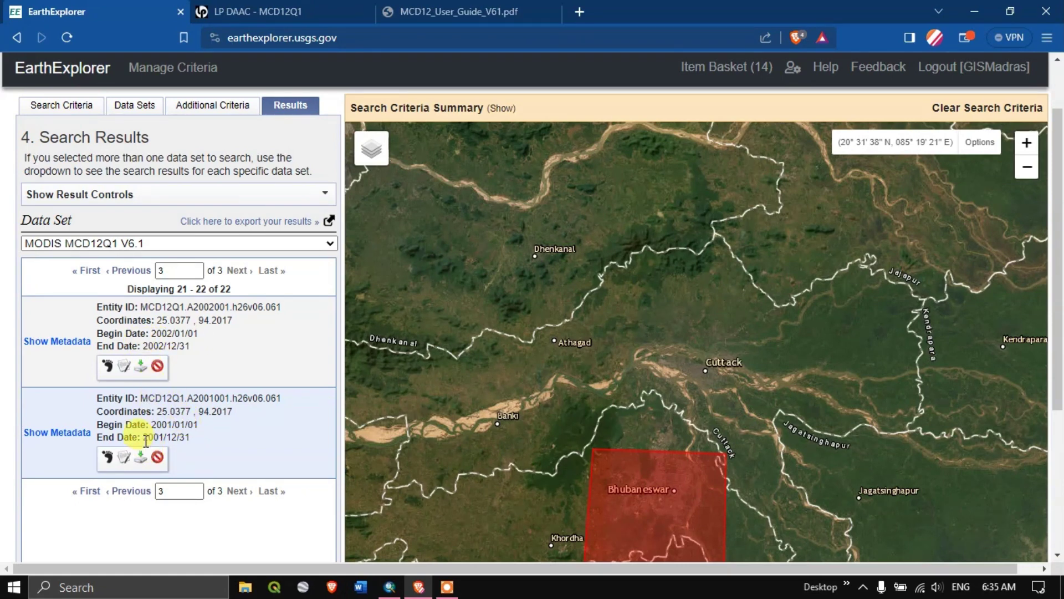
left_click_drag(146, 441, 194, 440)
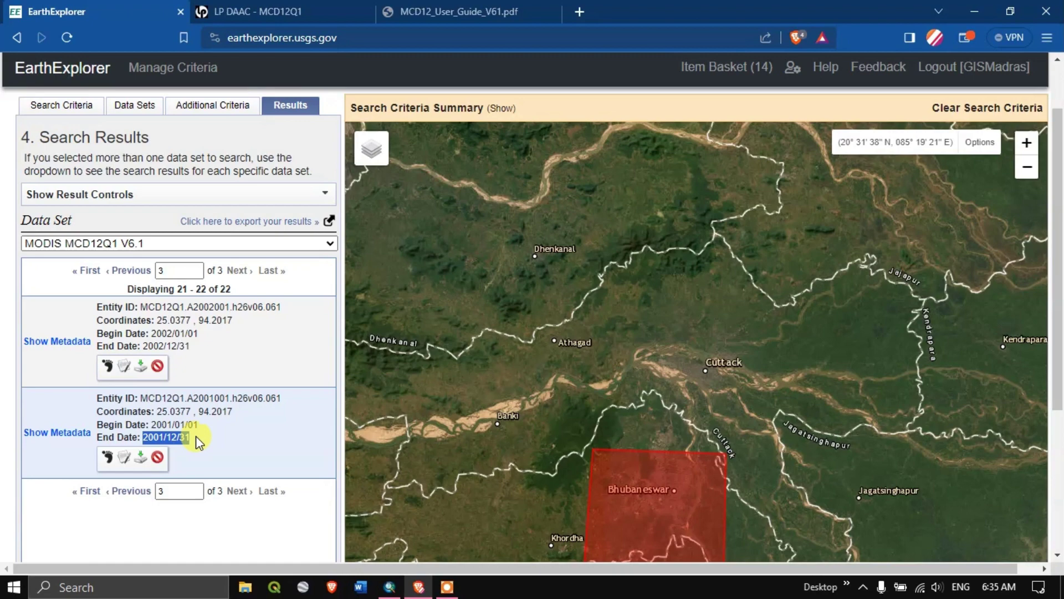
left_click(144, 346)
left_click_drag(143, 346, 188, 348)
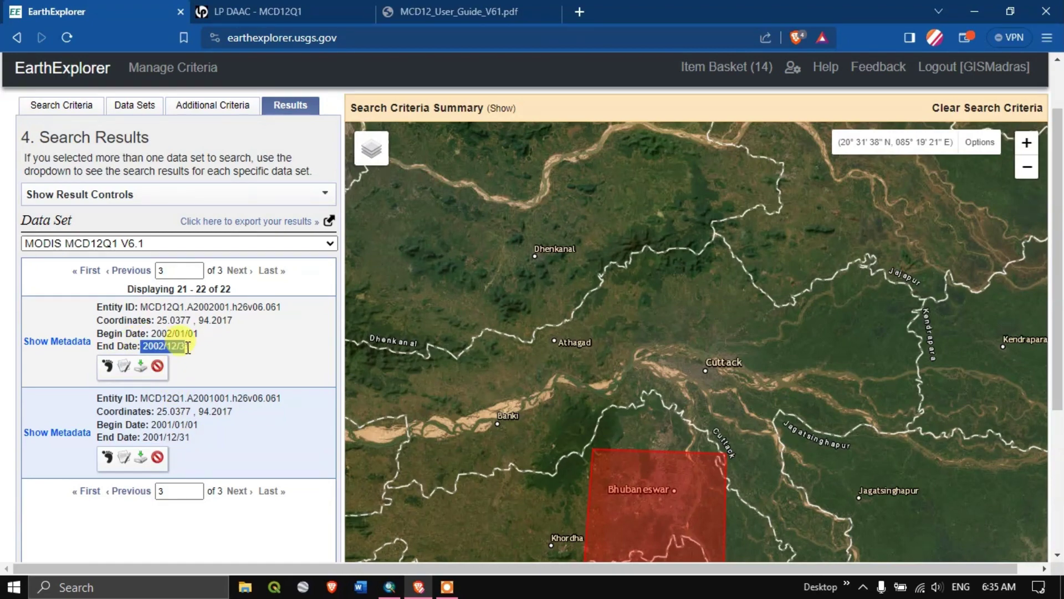
Return to page 2 of the search results and look through the yearly scenes from 2012 back to 2003.
left_click(128, 272)
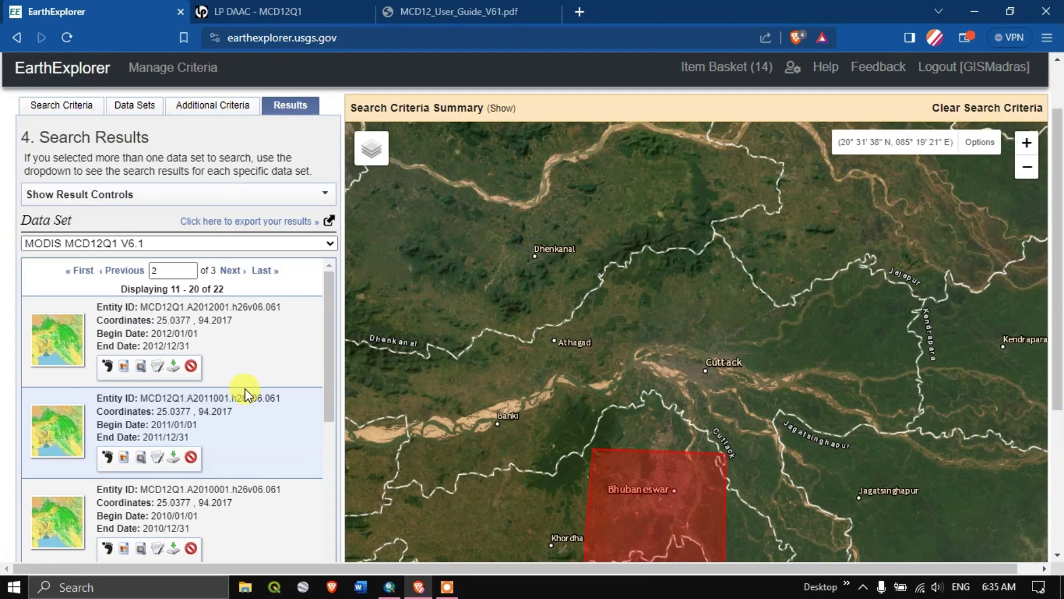
scroll(245, 388, "down", 5)
scroll(220, 456, "down", 10)
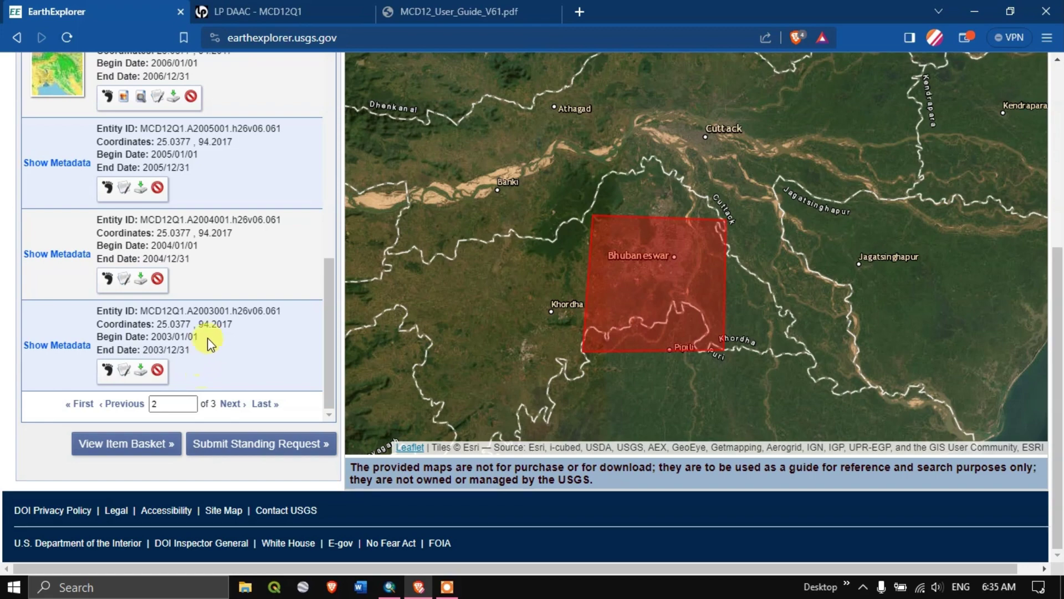
scroll(213, 332, "up", 3)
scroll(216, 328, "up", 5)
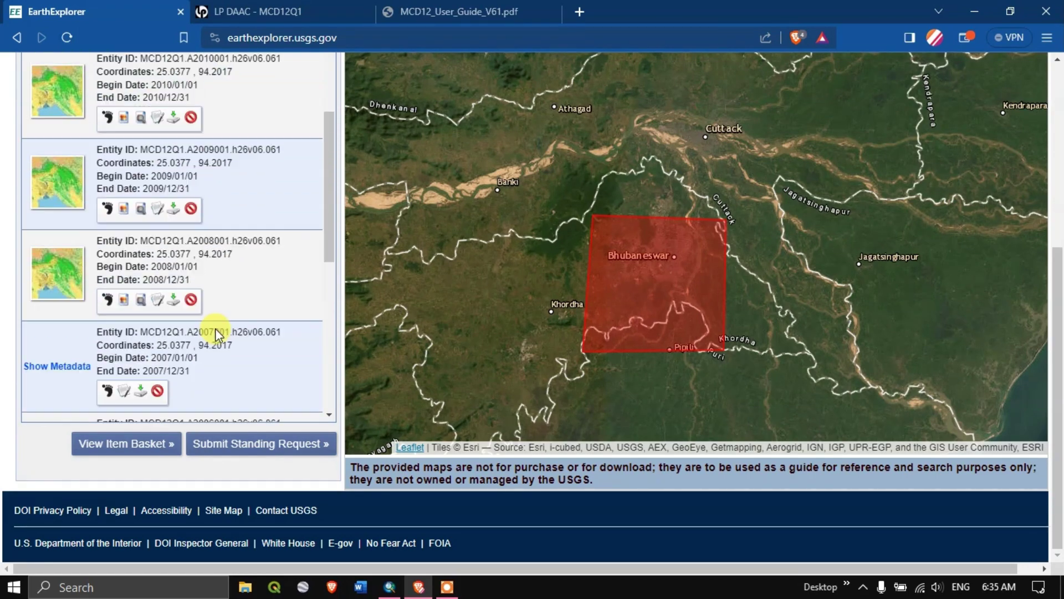
scroll(215, 328, "up", 3)
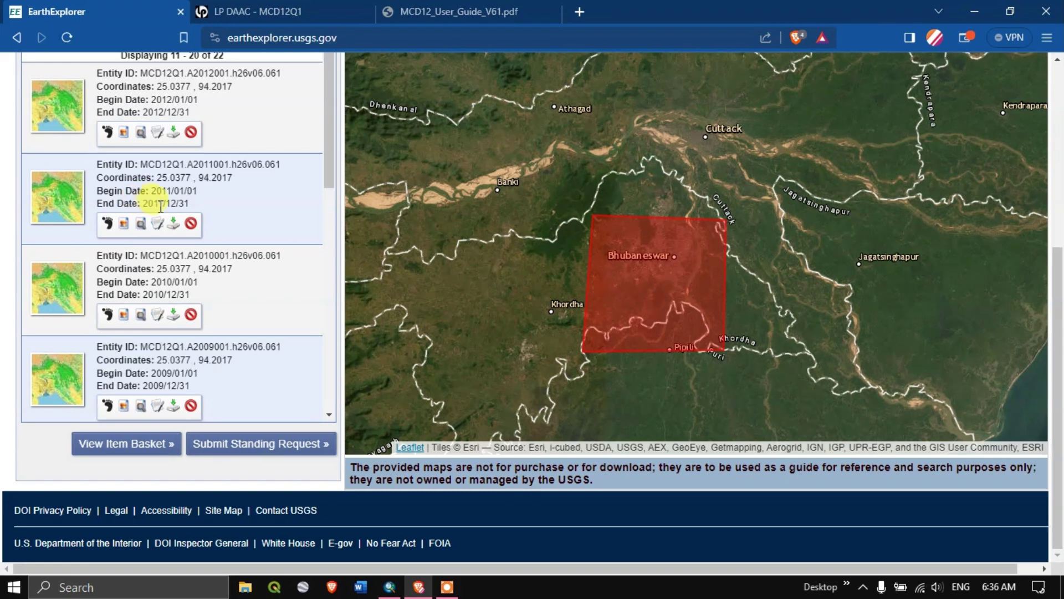
Overlay the 2011 scene's browse image on the map, read through its full metadata, and close the metadata display.
left_click(123, 224)
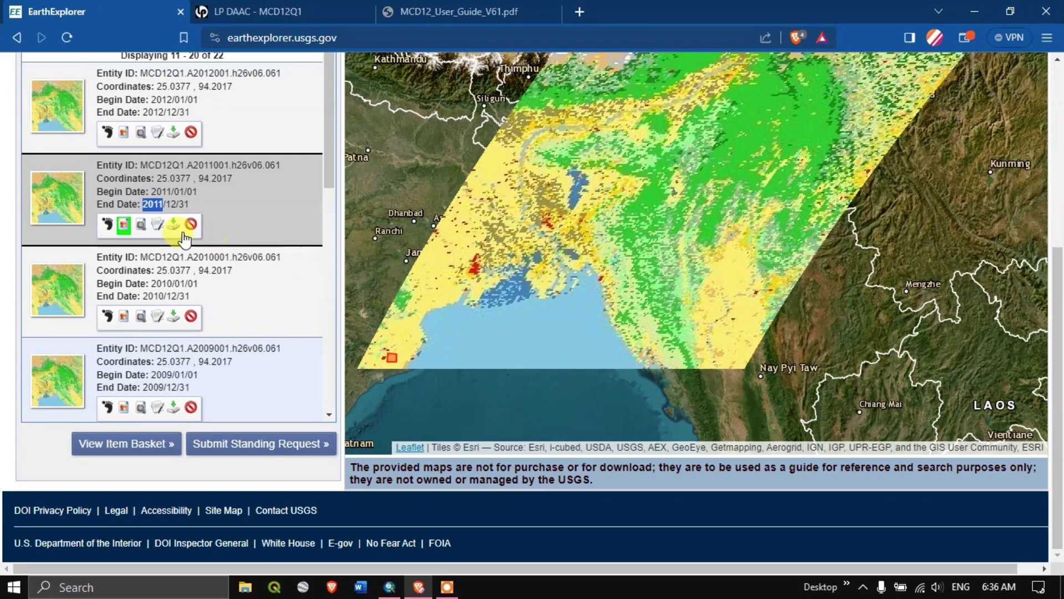
left_click(158, 225)
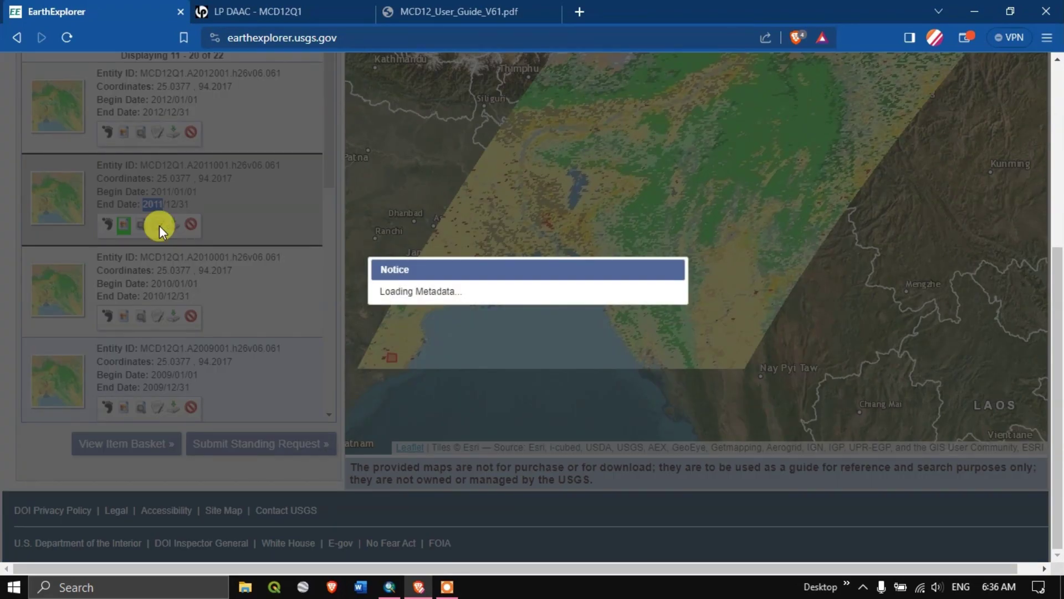
scroll(562, 328, "down", 3)
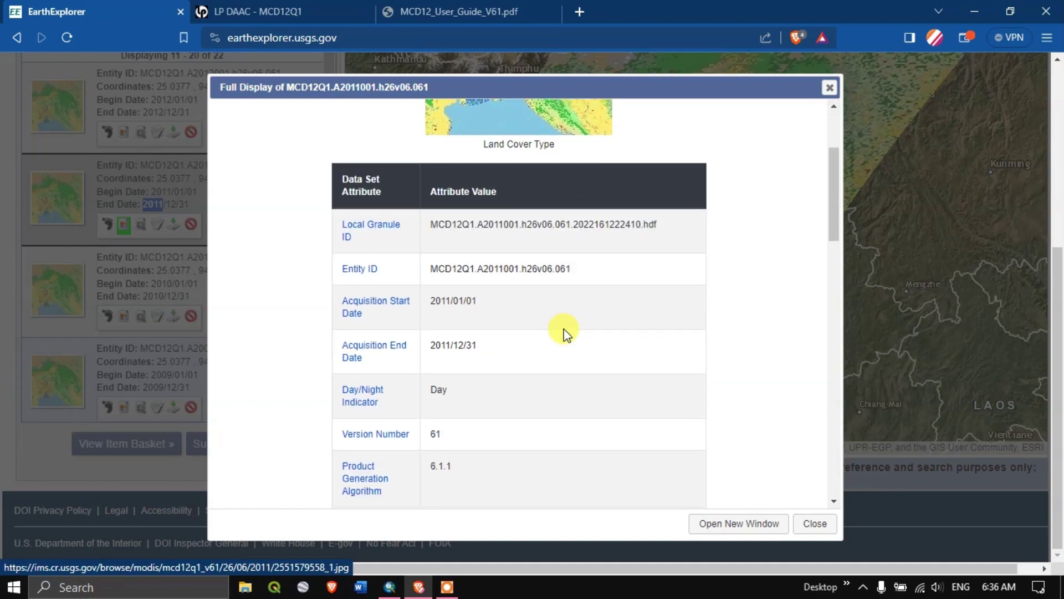
scroll(564, 332, "down", 6)
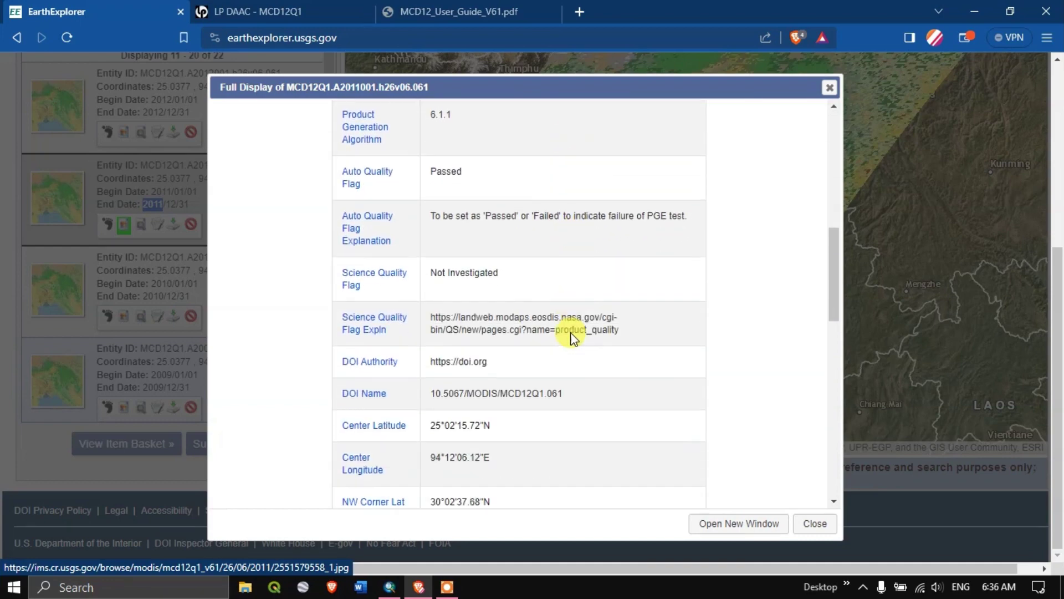
scroll(571, 333, "down", 5)
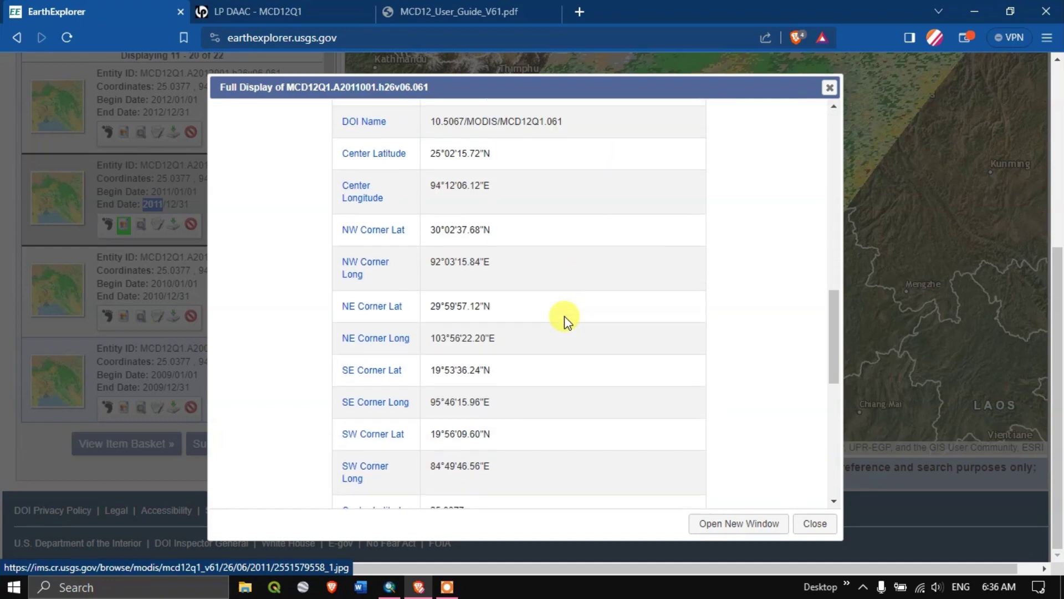
scroll(564, 316, "down", 9)
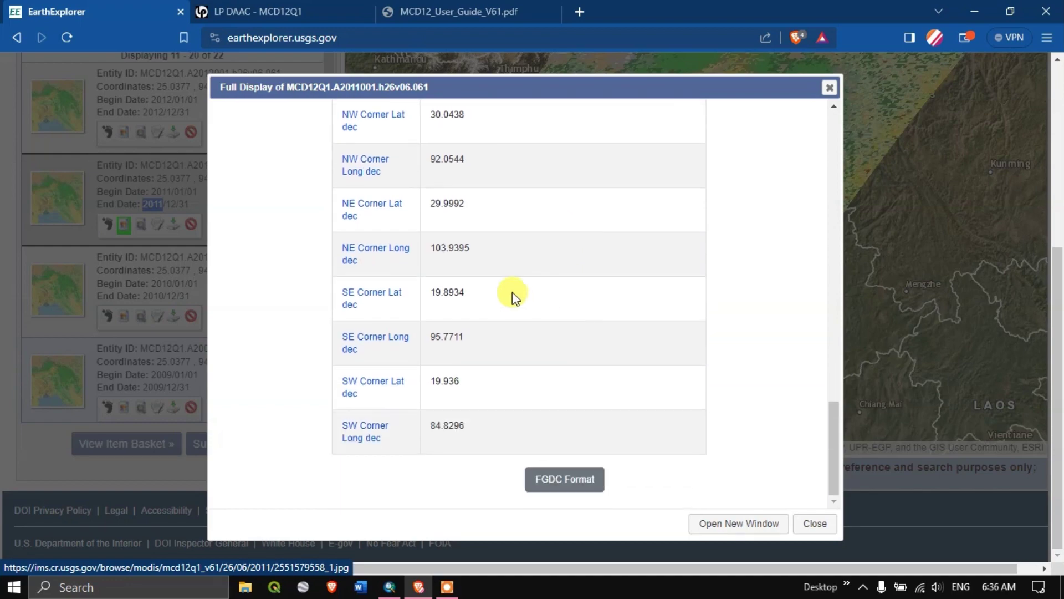
left_click(829, 87)
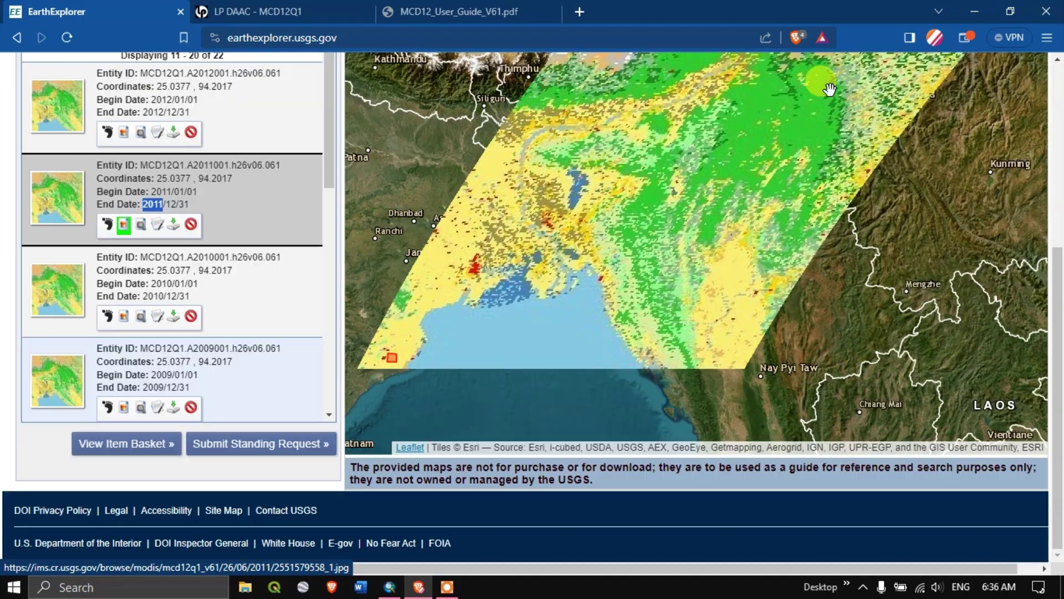
Show the download options for the 2011 scene and request its HDF Format file.
left_click(171, 227)
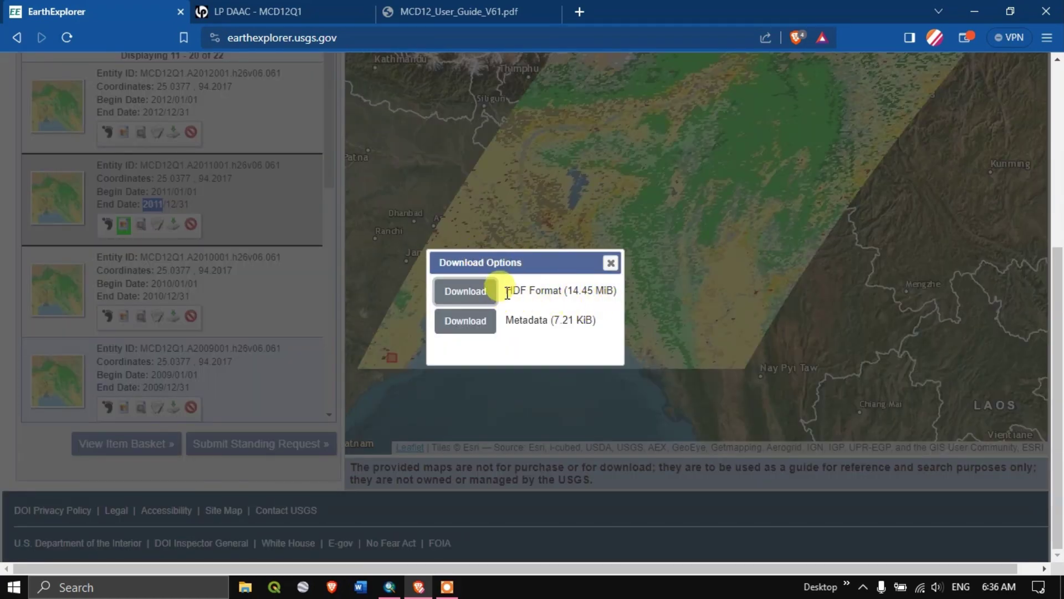
left_click_drag(504, 291, 604, 271)
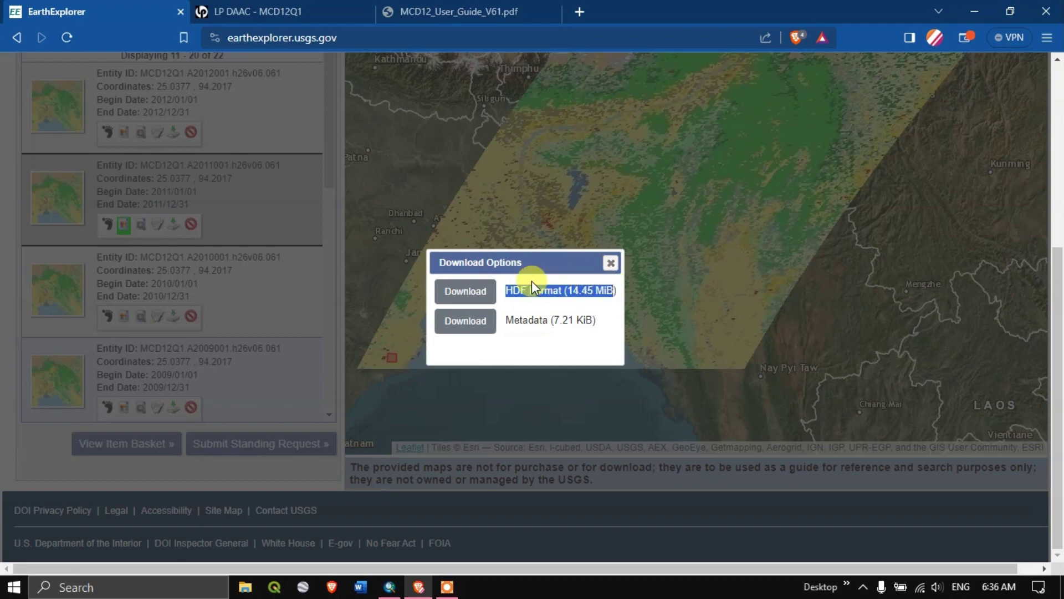
left_click(478, 302)
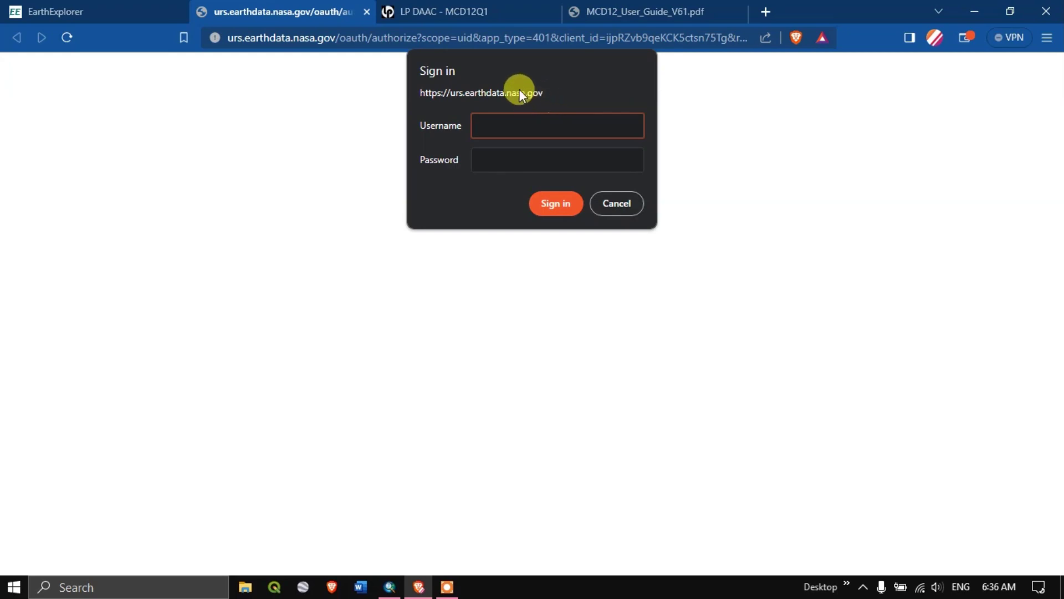
Search the web for "nasa earthdata" in a new browser tab.
left_click(766, 14)
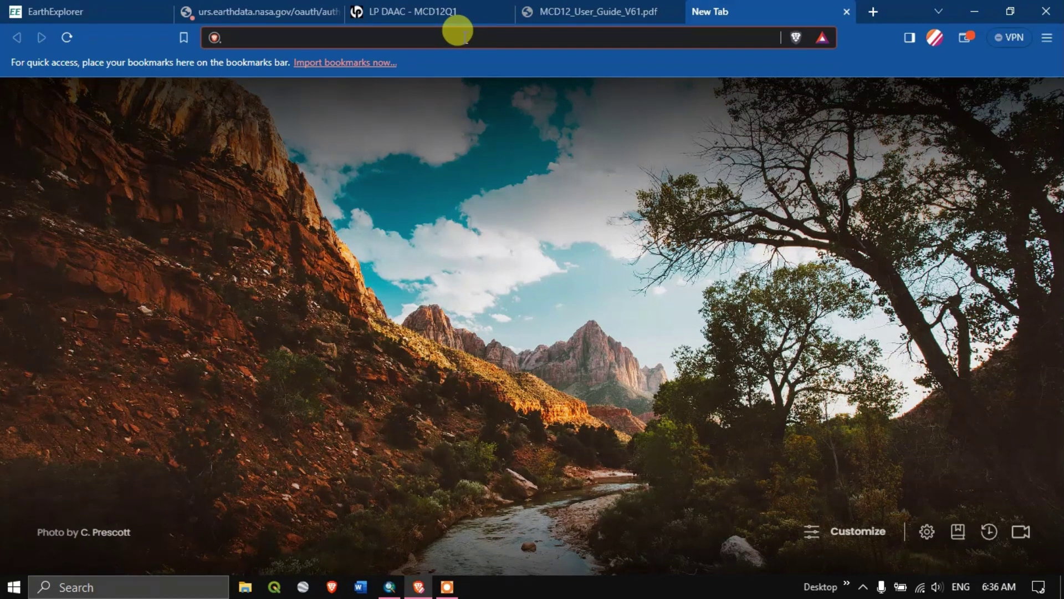
type("nasa")
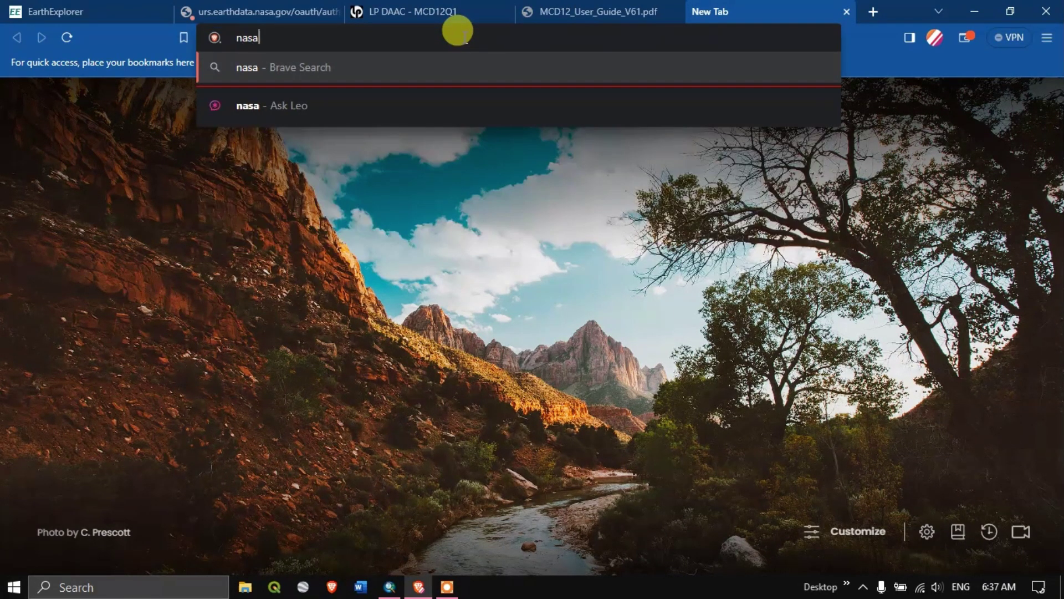
type(" earth")
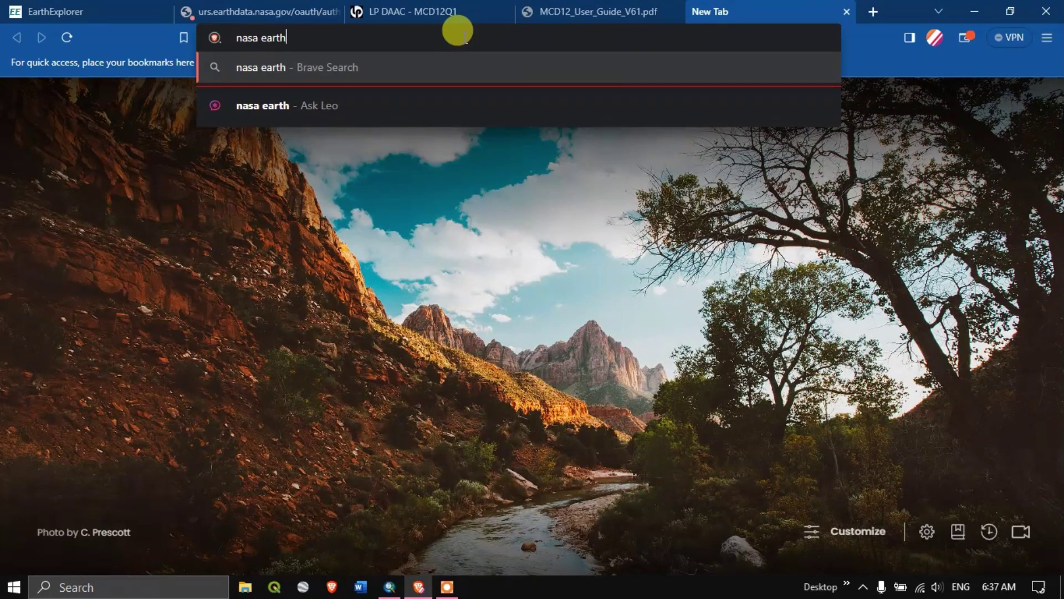
type("data")
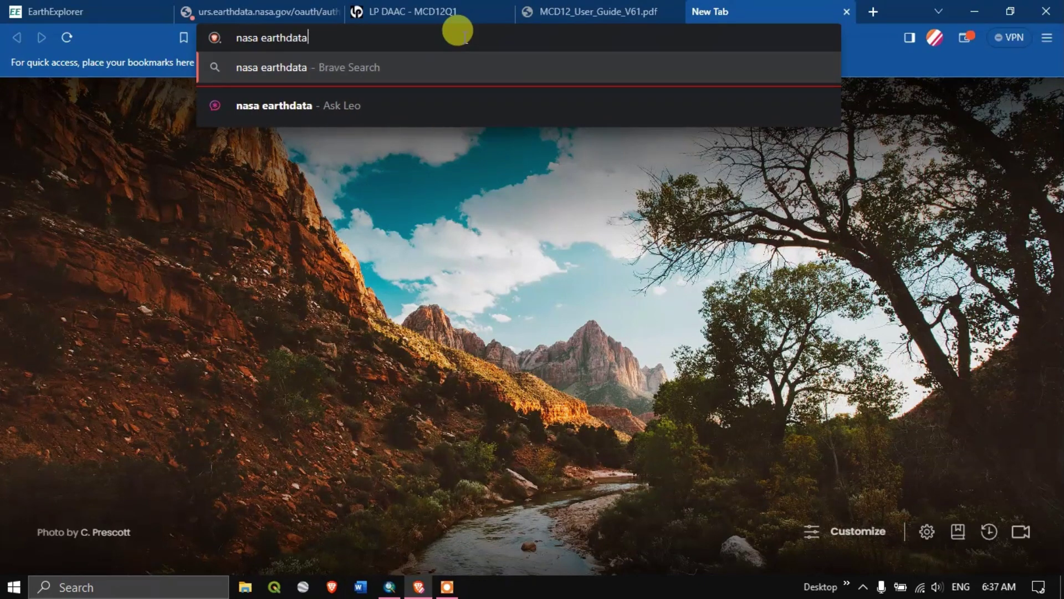
key("Return")
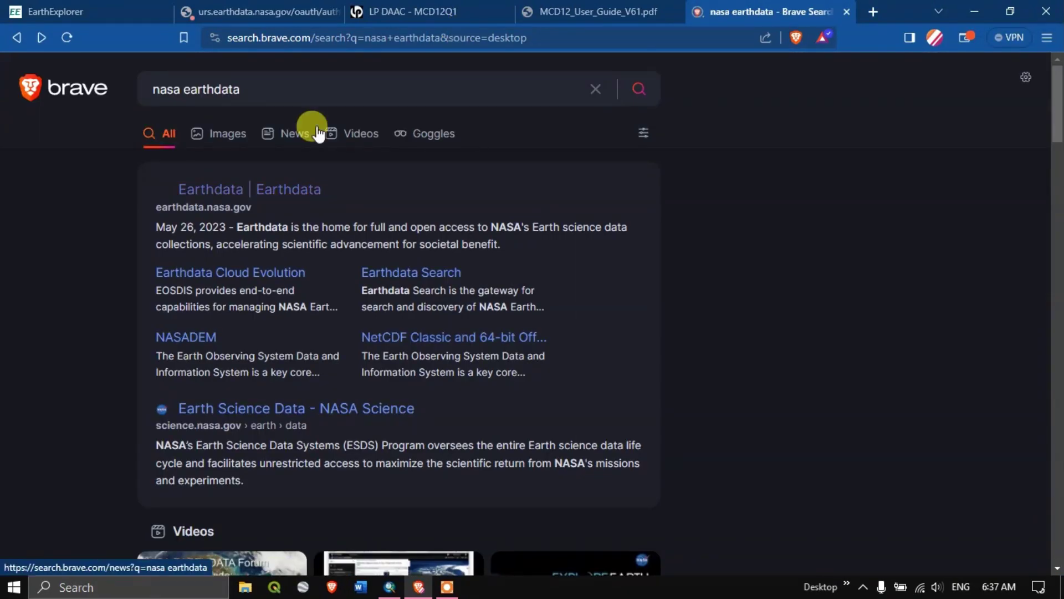
Refine the web search to "nasa earthdata login" and open the Earthdata Login site at urs.earthdata.nasa.gov.
left_click(293, 93)
type("lo")
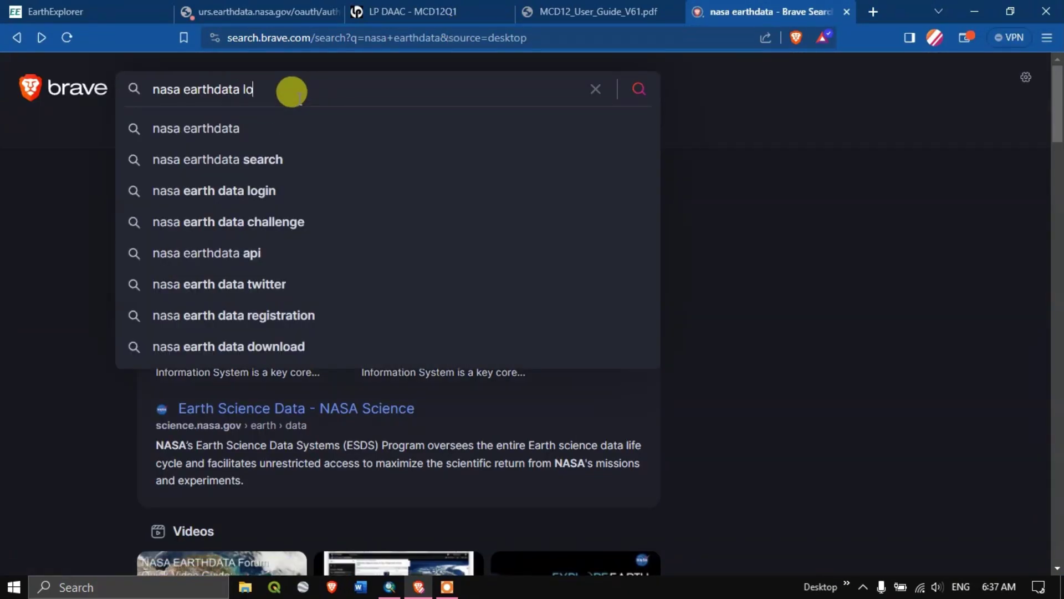
type("gin")
key("Return")
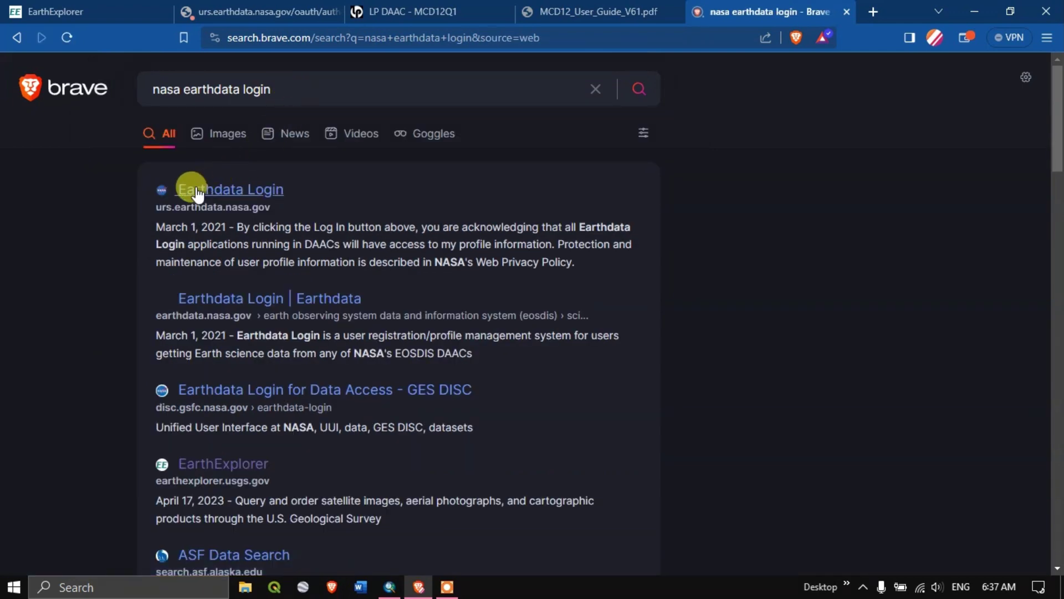
left_click(235, 191)
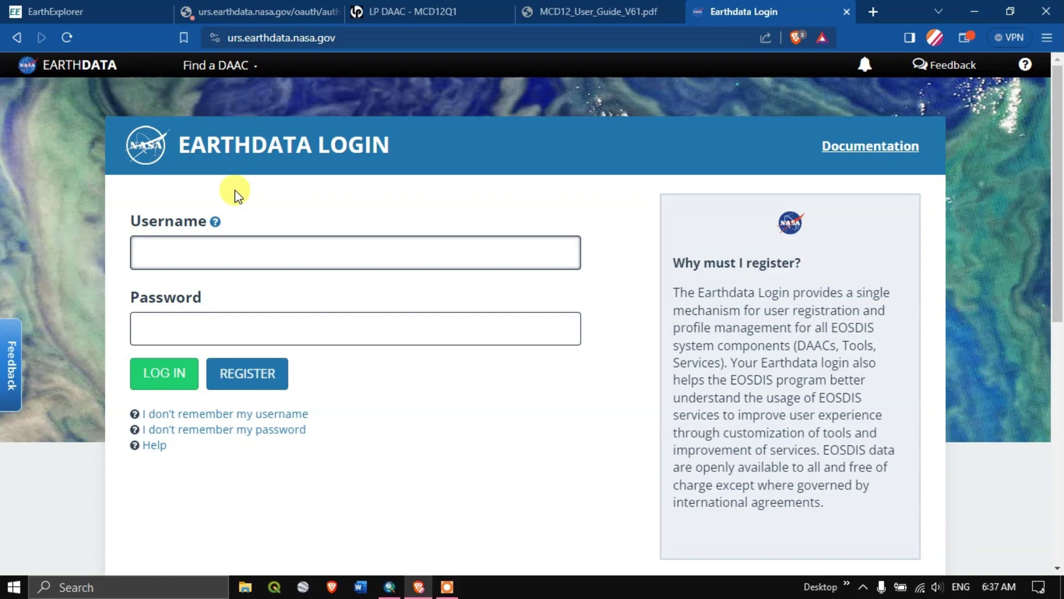
Open the Earthdata Login registration form and enter the profile's username, password and password confirmation.
scroll(330, 214, "down", 1)
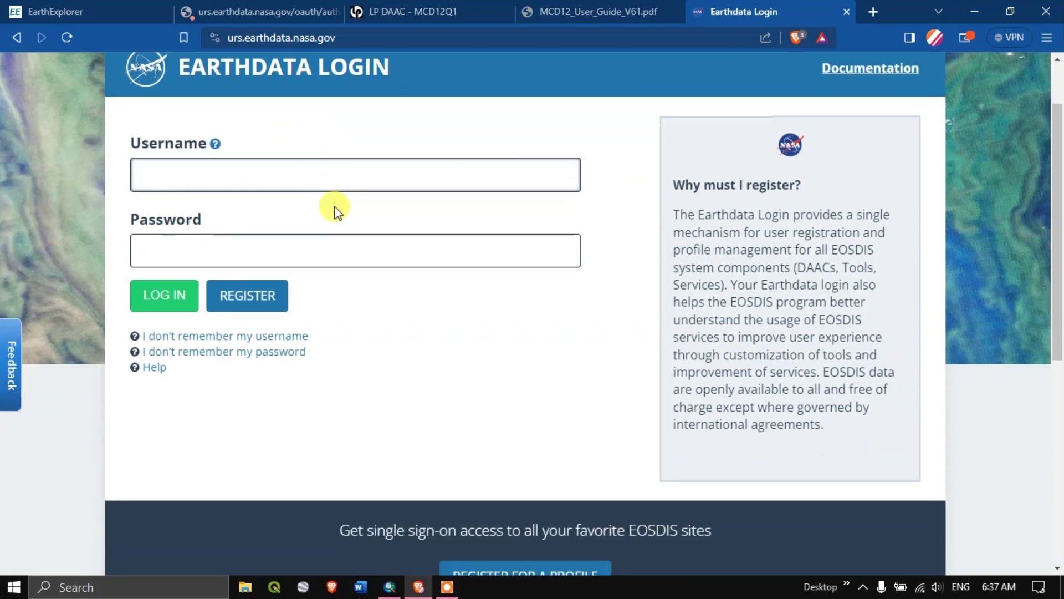
left_click(244, 300)
scroll(252, 286, "down", 2)
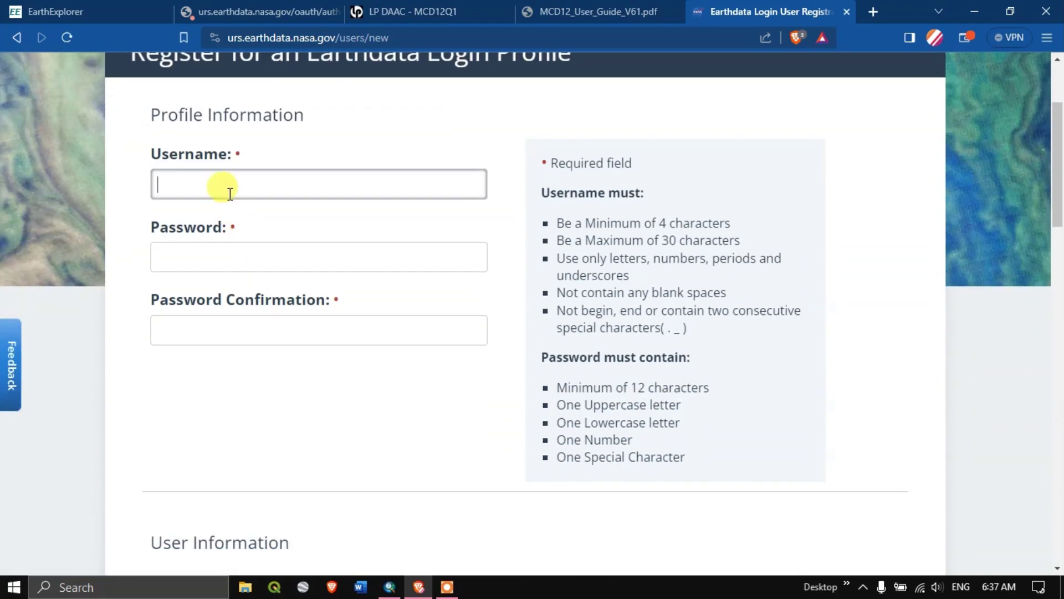
type("GISMadra")
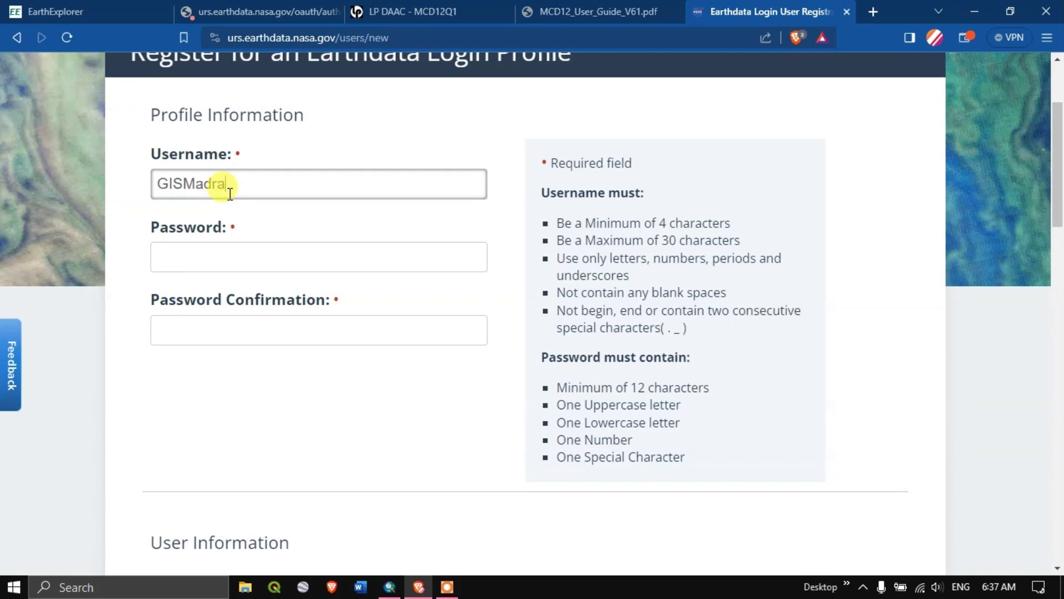
type("s")
left_click(208, 258)
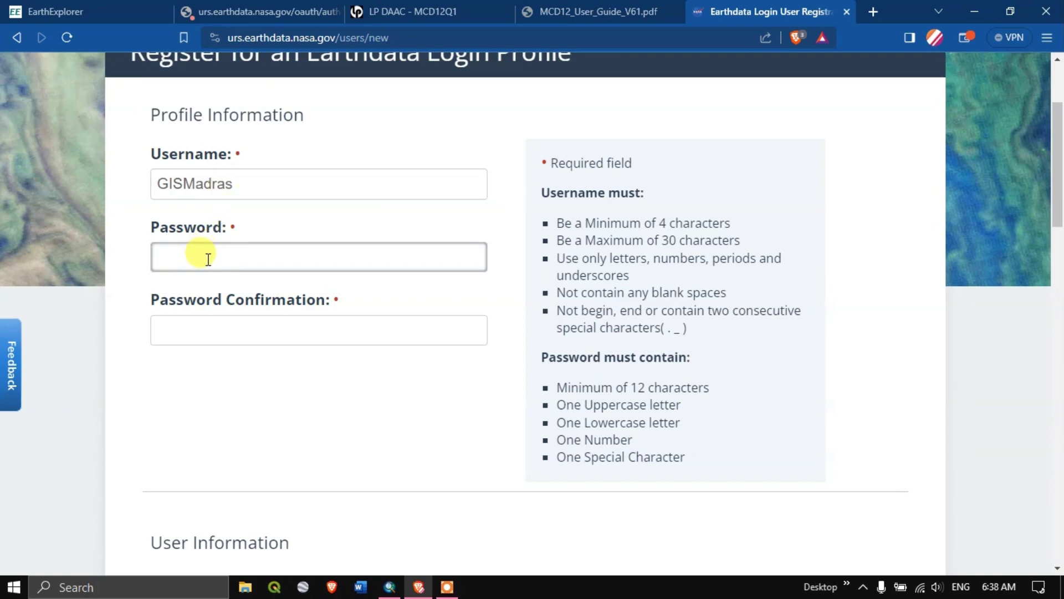
type("••••")
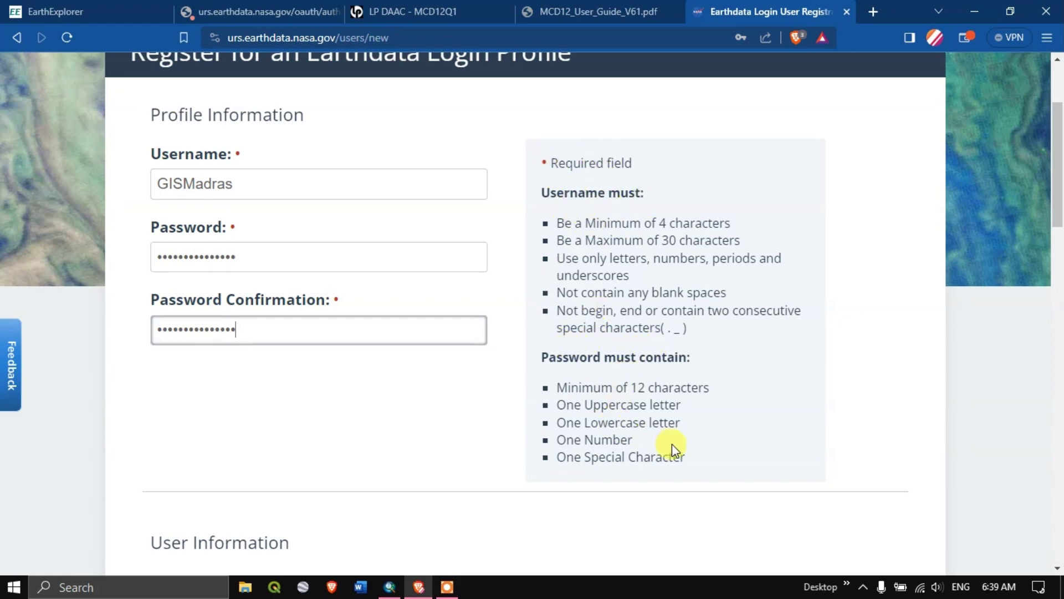
Fill in the first name, last name and e-mail address in the User Information section.
scroll(671, 441, "down", 5)
scroll(649, 393, "down", 2)
left_click(237, 232)
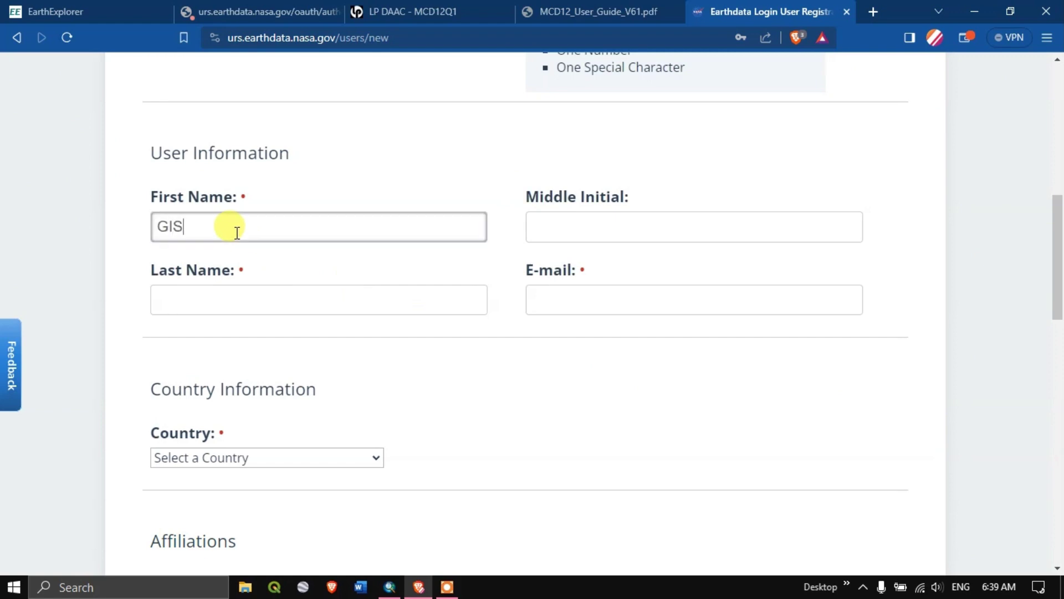
left_click(191, 296)
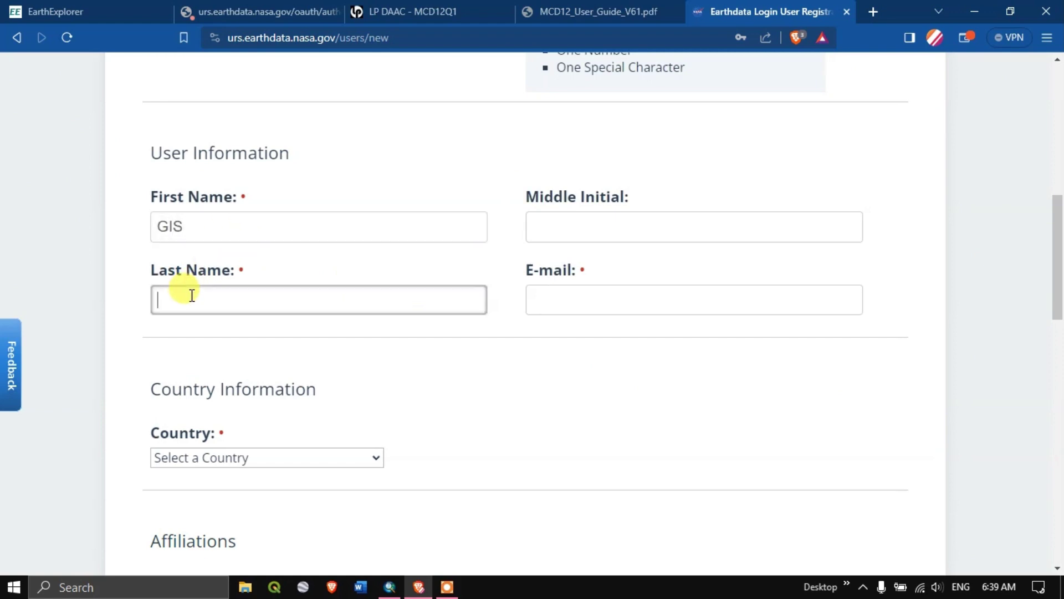
left_click(563, 299)
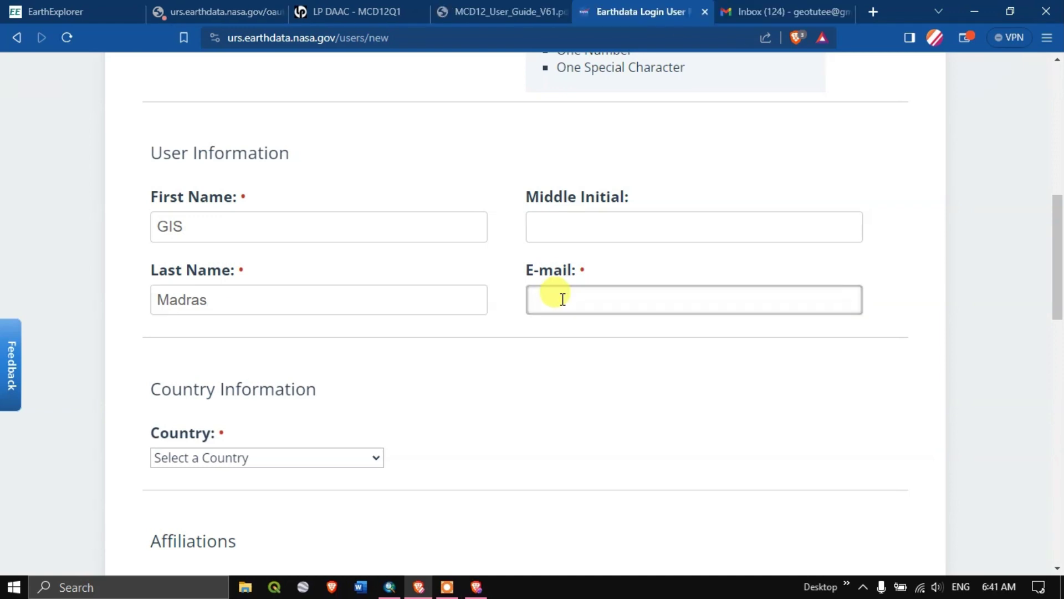
key("ctrl+v")
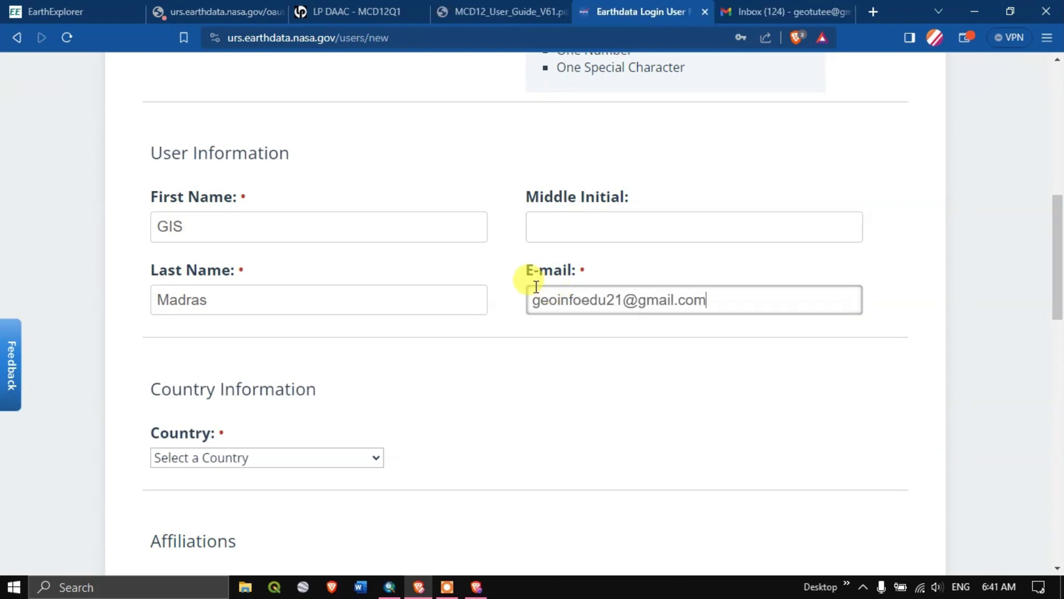
Set the country to India in the Country Information section of the registration form.
scroll(506, 288, "down", 4)
left_click(285, 224)
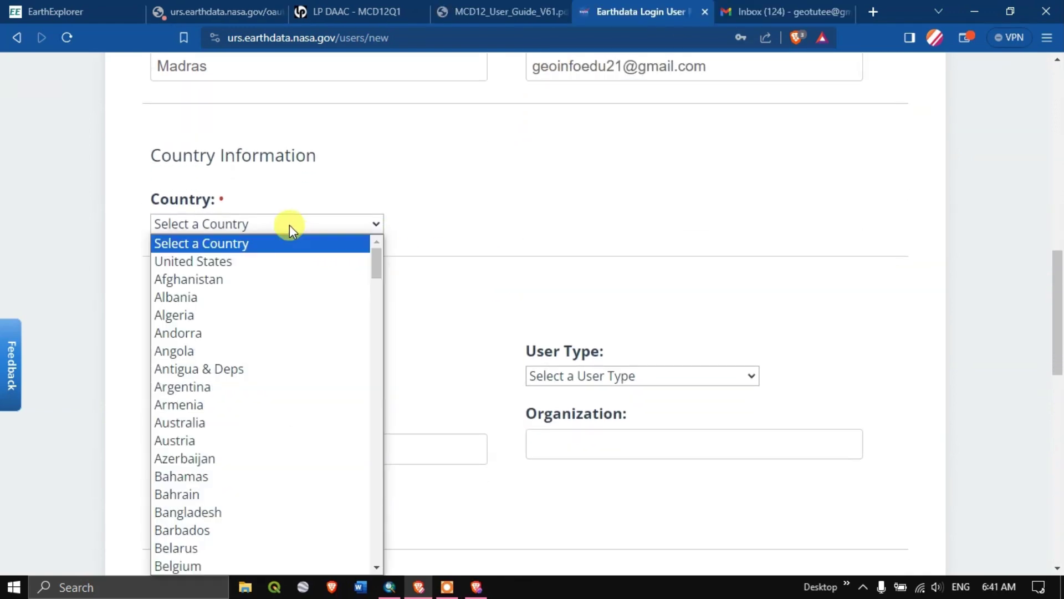
scroll(263, 277, "down", 9)
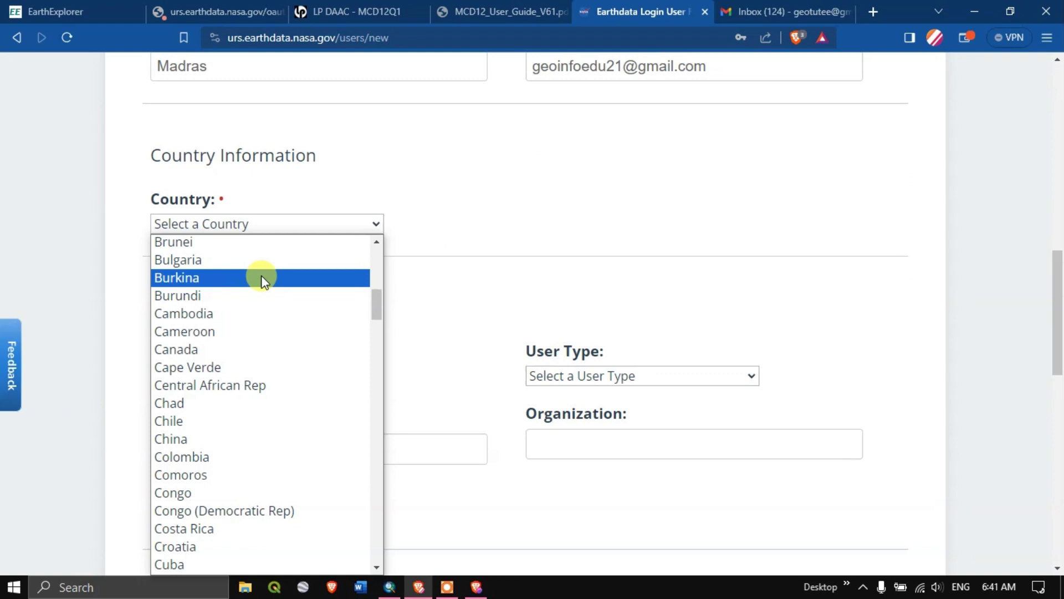
type("in")
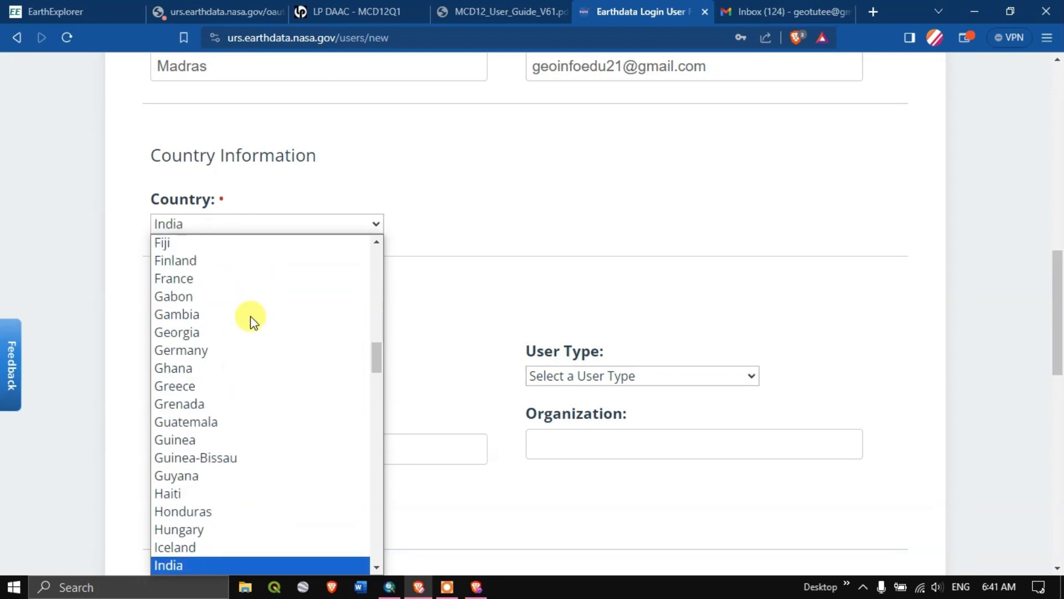
left_click(198, 564)
Set the affiliation to Education and the user type to Application.
scroll(340, 327, "down", 3)
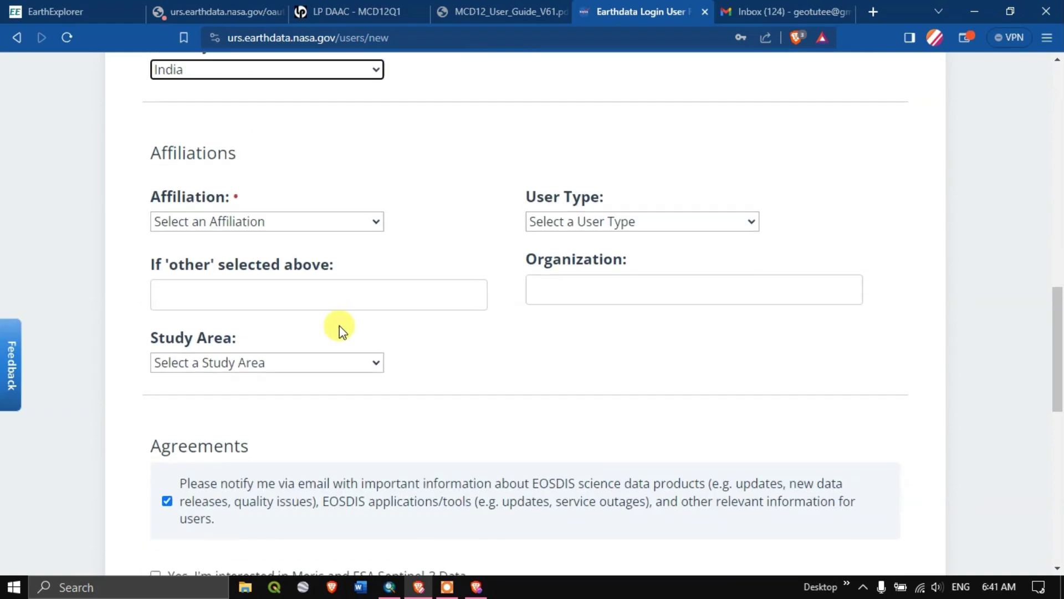
left_click(240, 222)
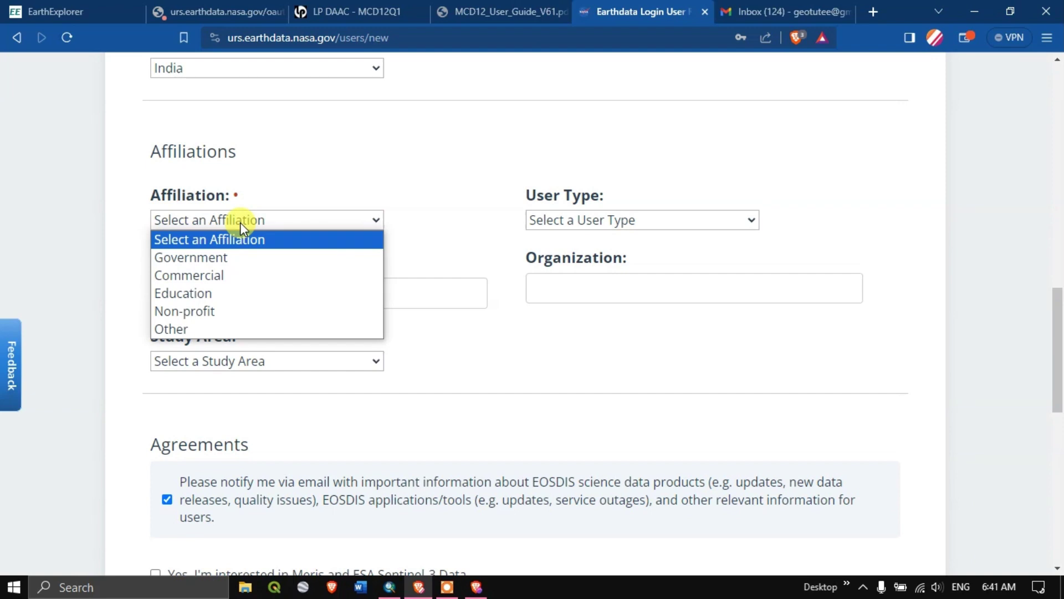
left_click(215, 295)
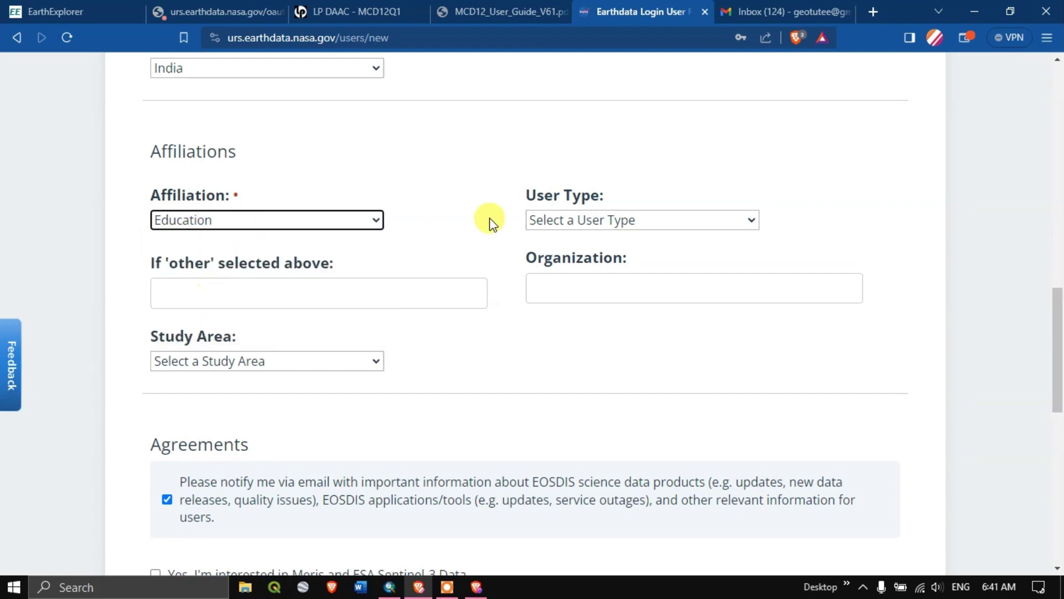
left_click(565, 223)
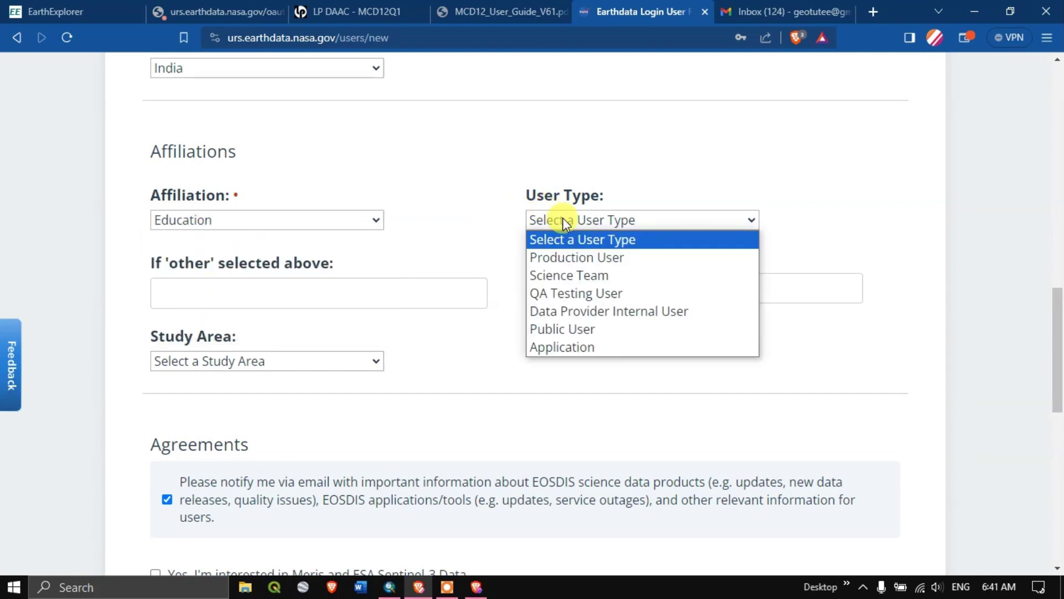
left_click(597, 347)
Set the study area to Land Processes in the Affiliations section.
scroll(269, 286, "down", 3)
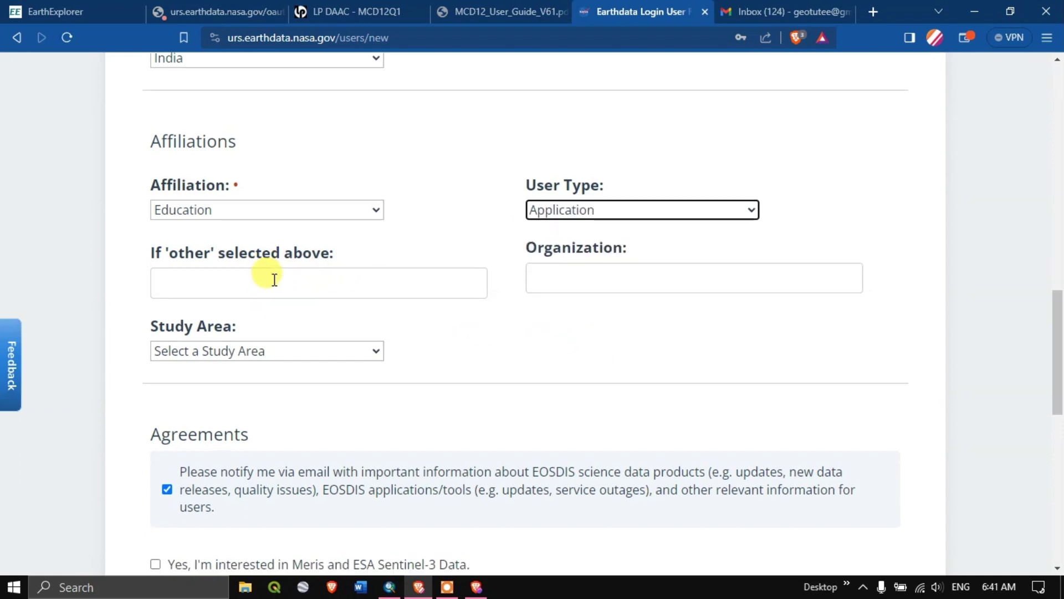
left_click(274, 207)
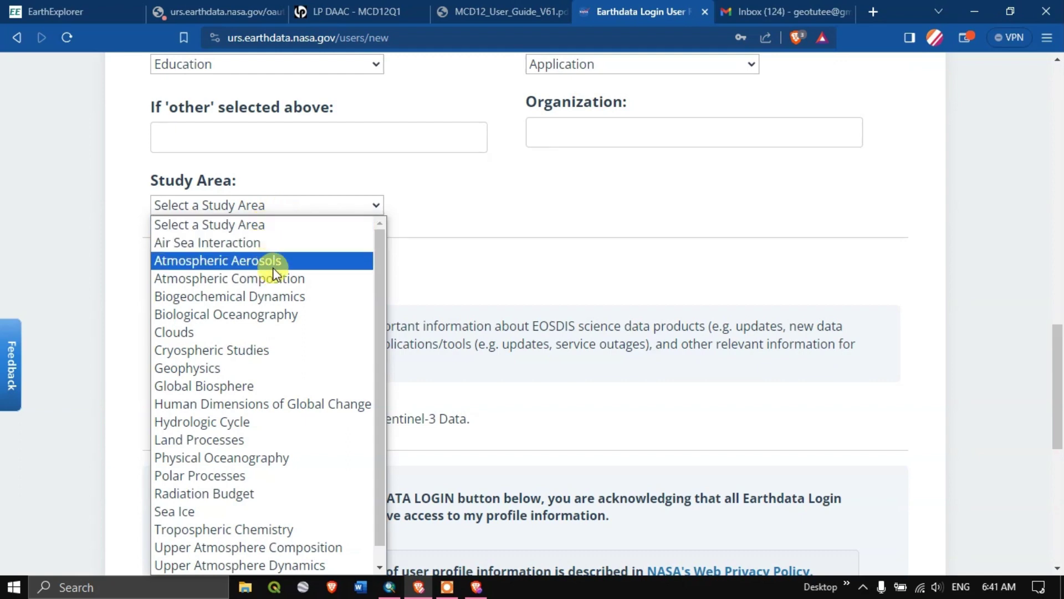
scroll(260, 322, "down", 1)
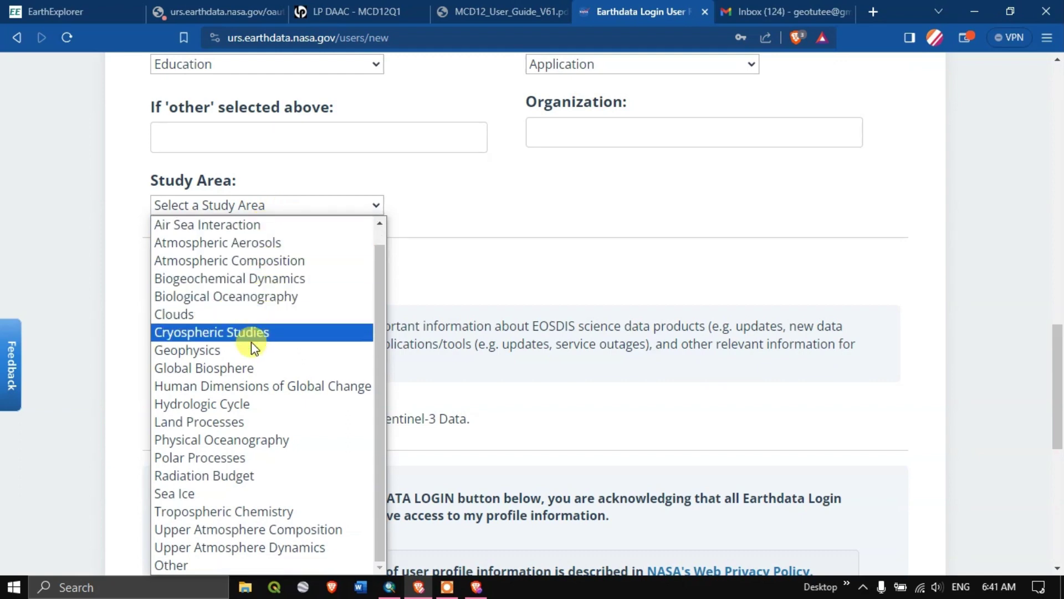
left_click(237, 424)
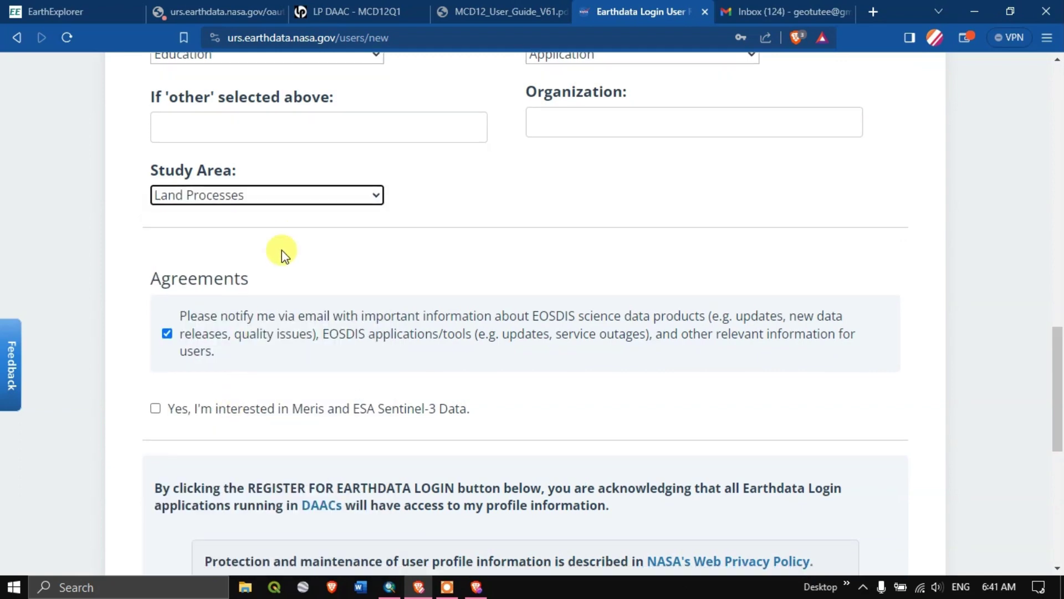
Opt in to Meris and ESA Sentinel-3 data and agree to the MERIS and ESA Sentinel-3 End User License Agreements.
scroll(281, 252, "down", 3)
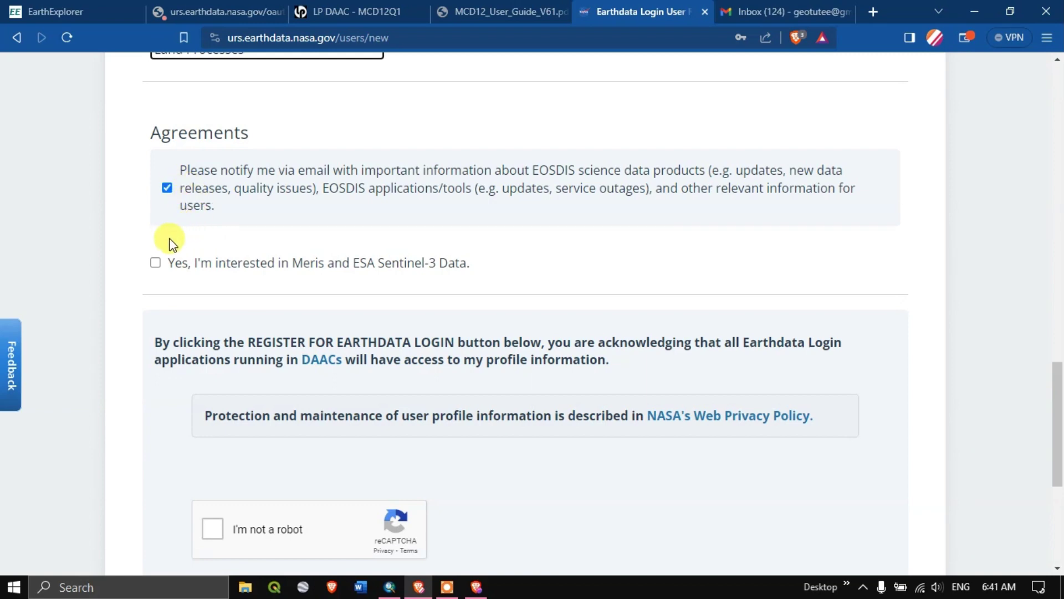
left_click(156, 263)
scroll(222, 224, "down", 1)
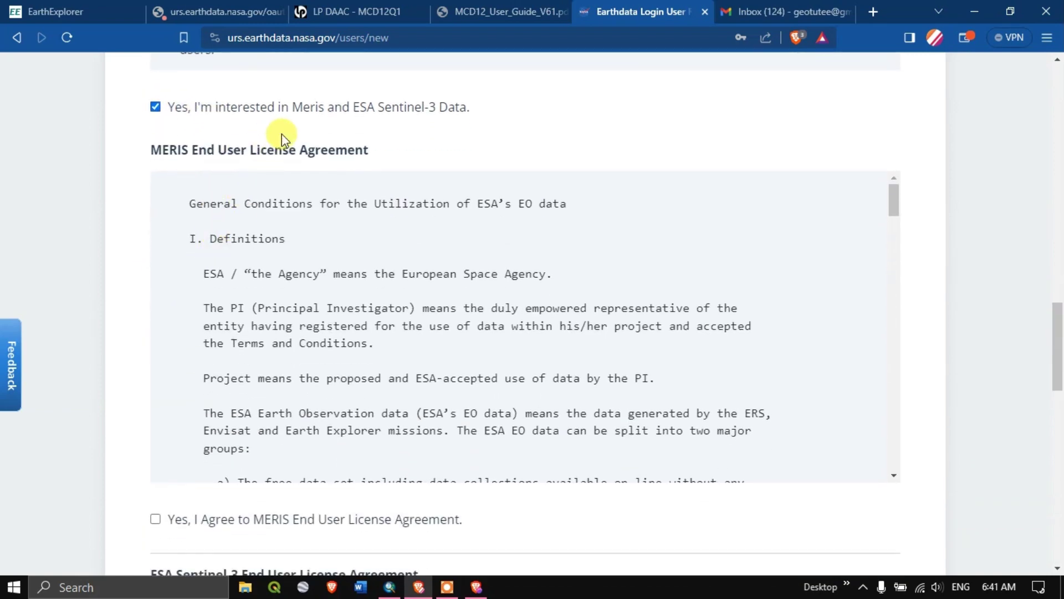
scroll(443, 111, "down", 6)
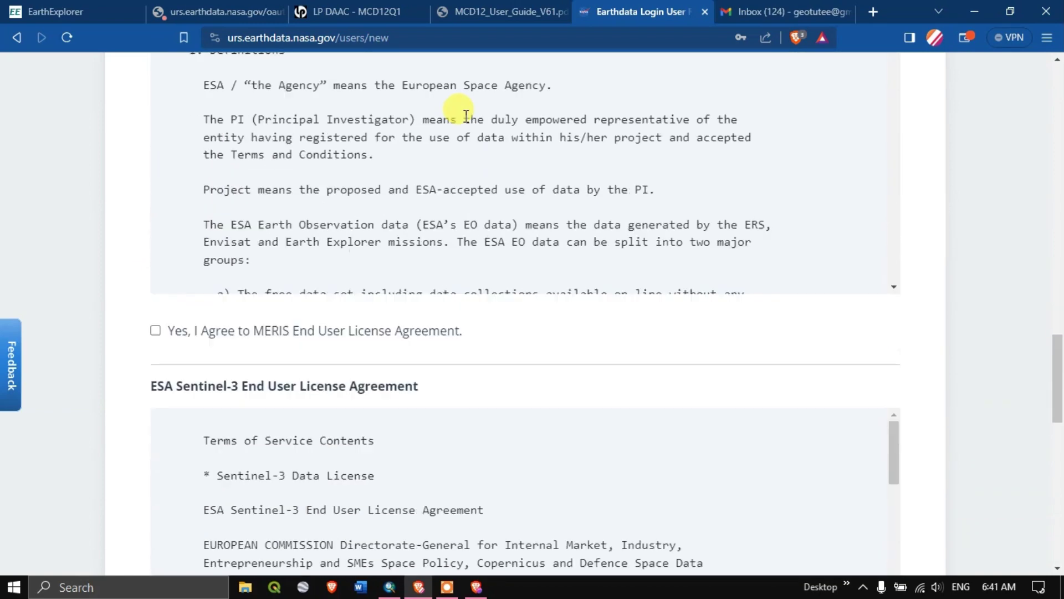
left_click(156, 131)
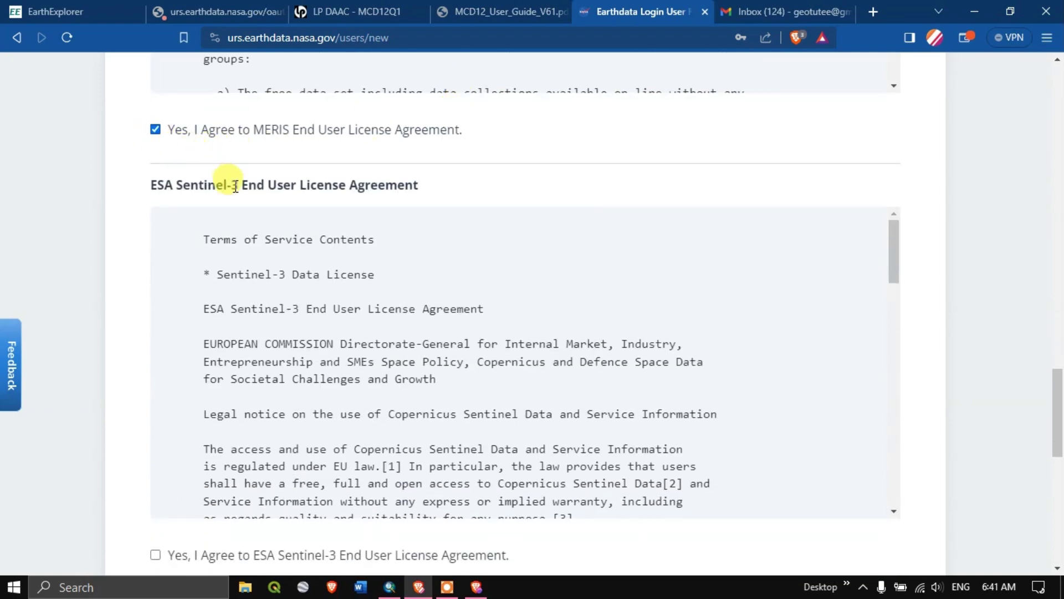
scroll(238, 188, "down", 5)
left_click(155, 243)
Solve the reCAPTCHA by selecting all bus images, and submit the Earthdata Login registration.
scroll(294, 237, "down", 4)
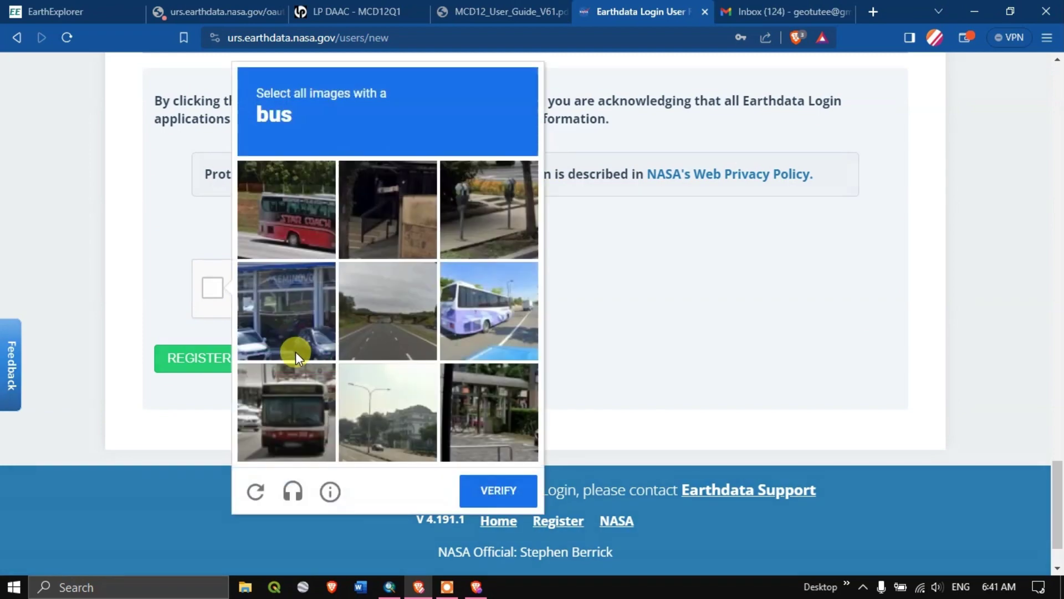
left_click(315, 207)
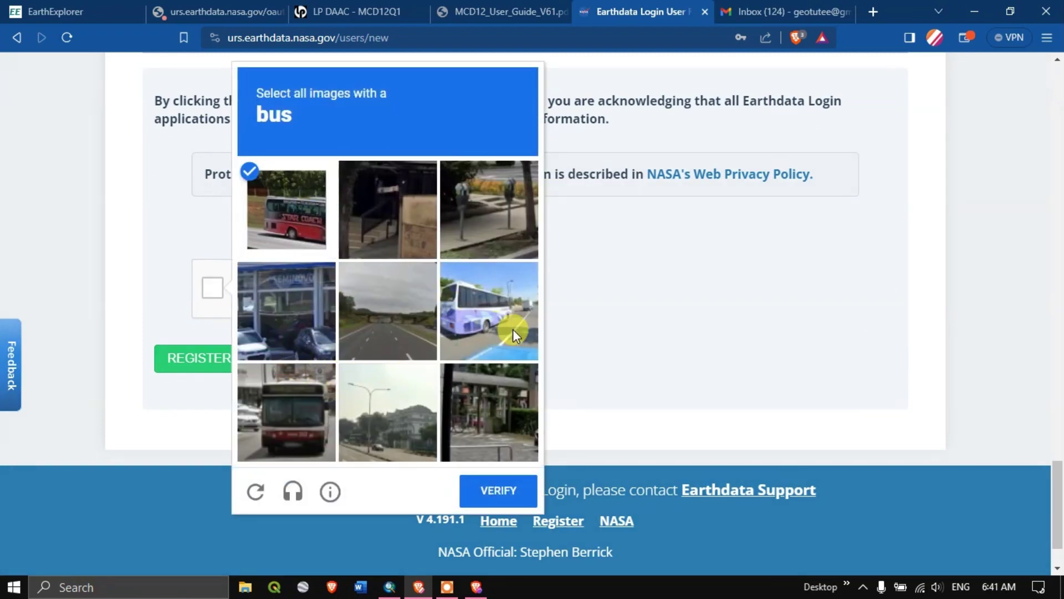
left_click(514, 328)
left_click(291, 405)
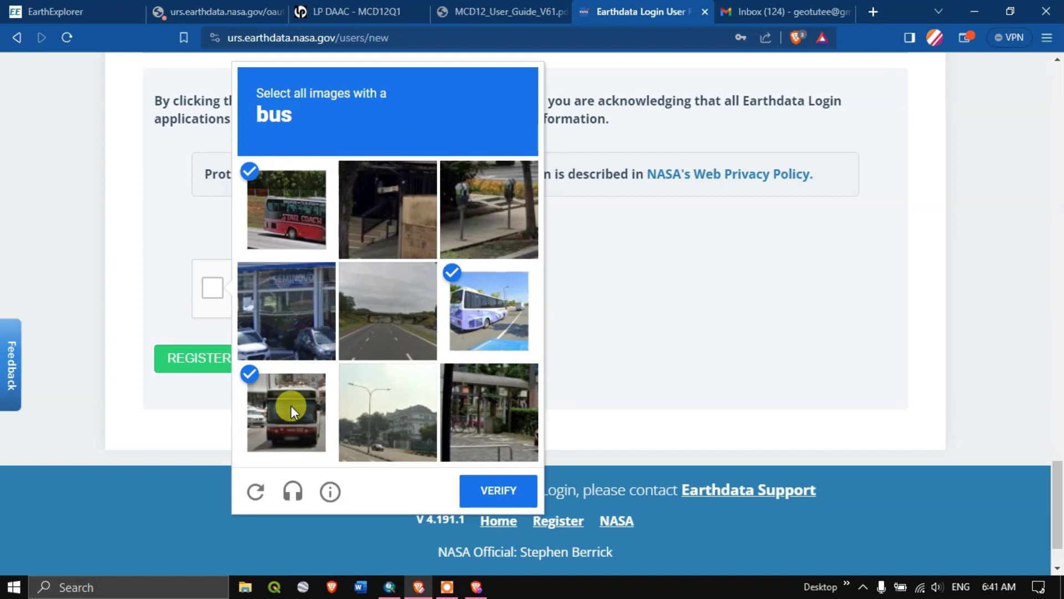
left_click(502, 490)
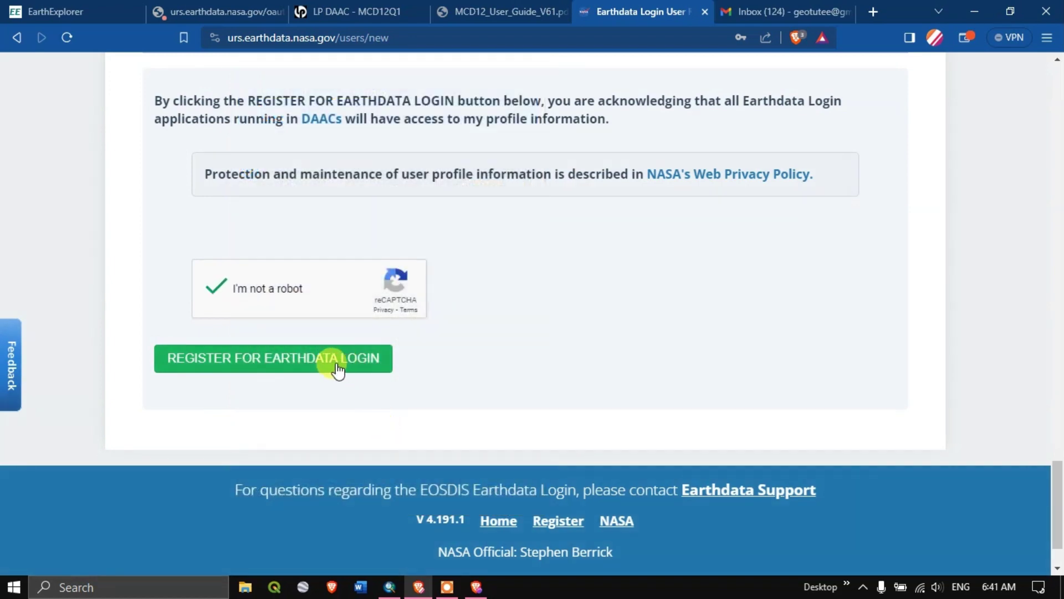
left_click(249, 362)
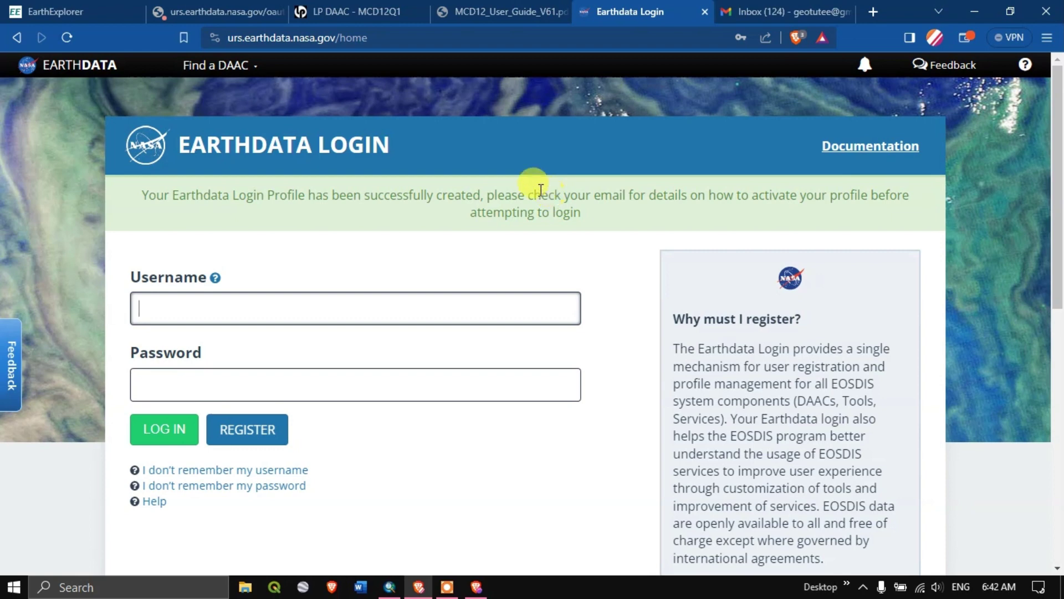
Cancel the old Earthdata sign-in prompt, close its page and return to the EarthExplorer download options.
left_click(260, 11)
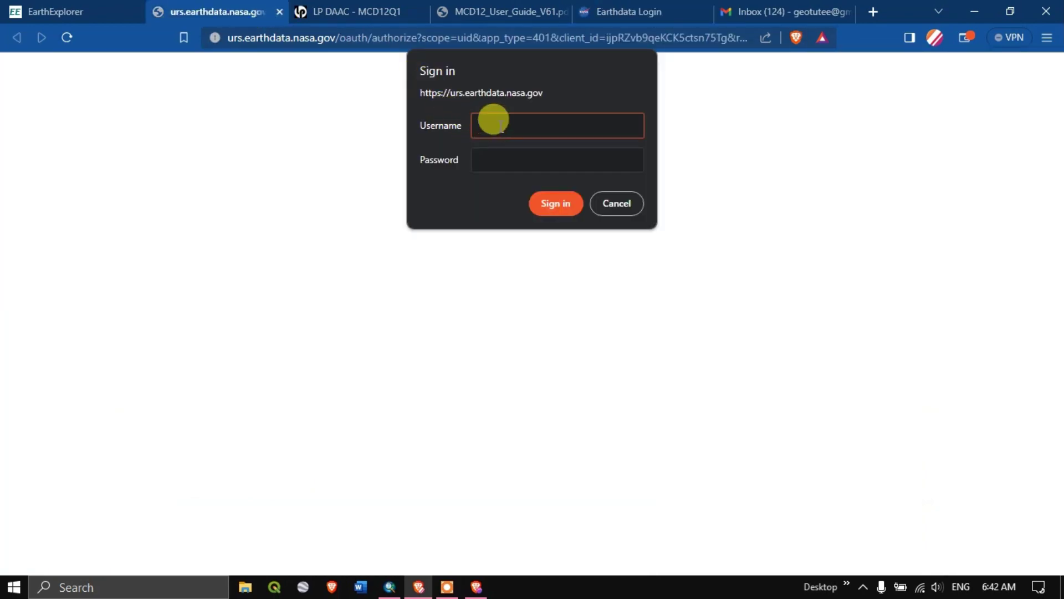
left_click(614, 203)
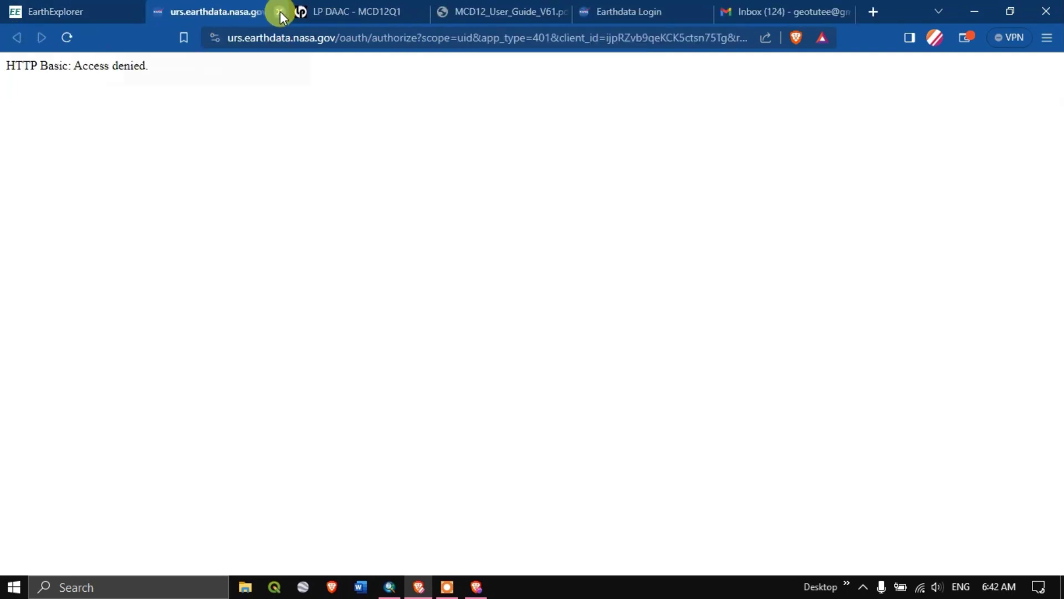
left_click(279, 11)
left_click(29, 6)
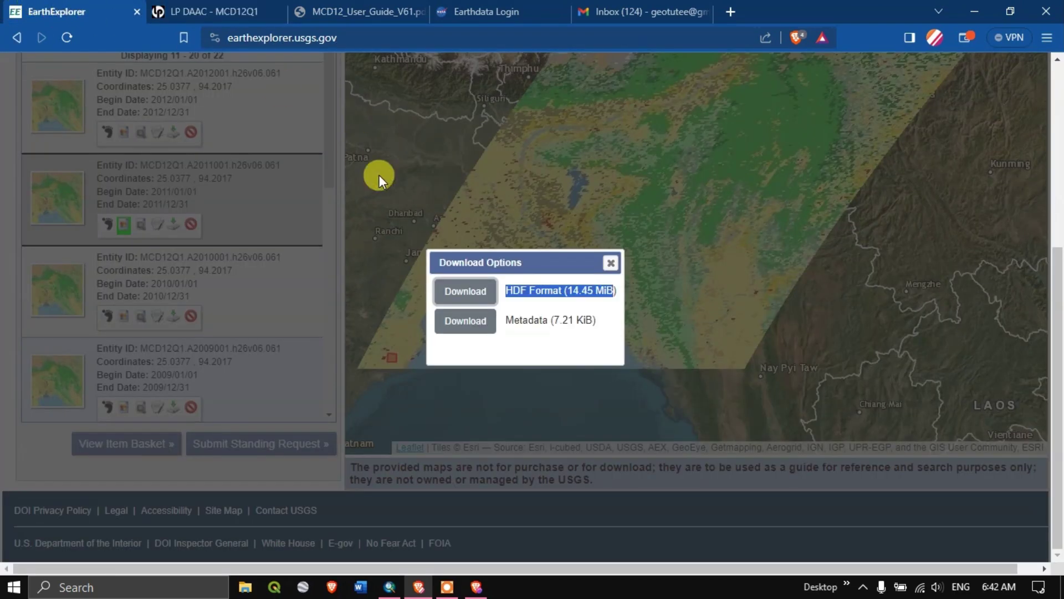
Restart the HDF Format download of the 2011 MCD12Q1 scene and enter the account username in the sign-in prompt.
left_click(554, 262)
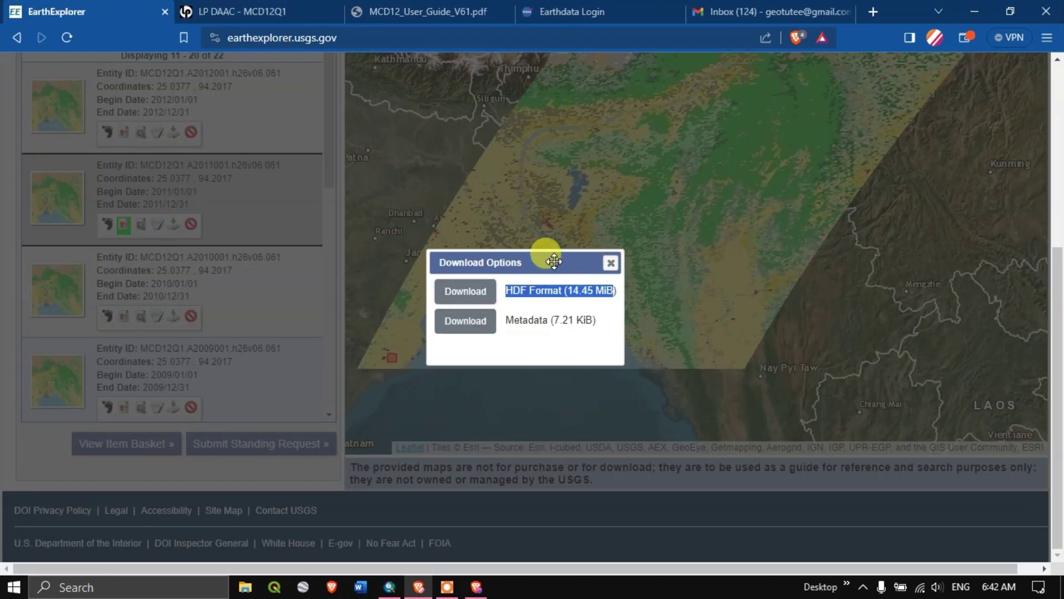
left_click(479, 298)
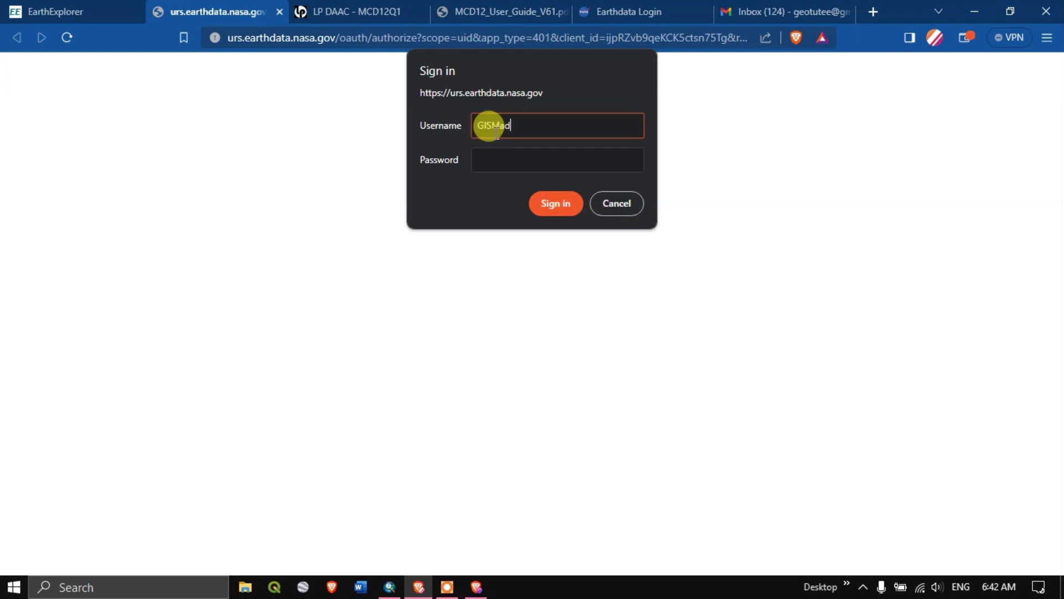
left_click(499, 159)
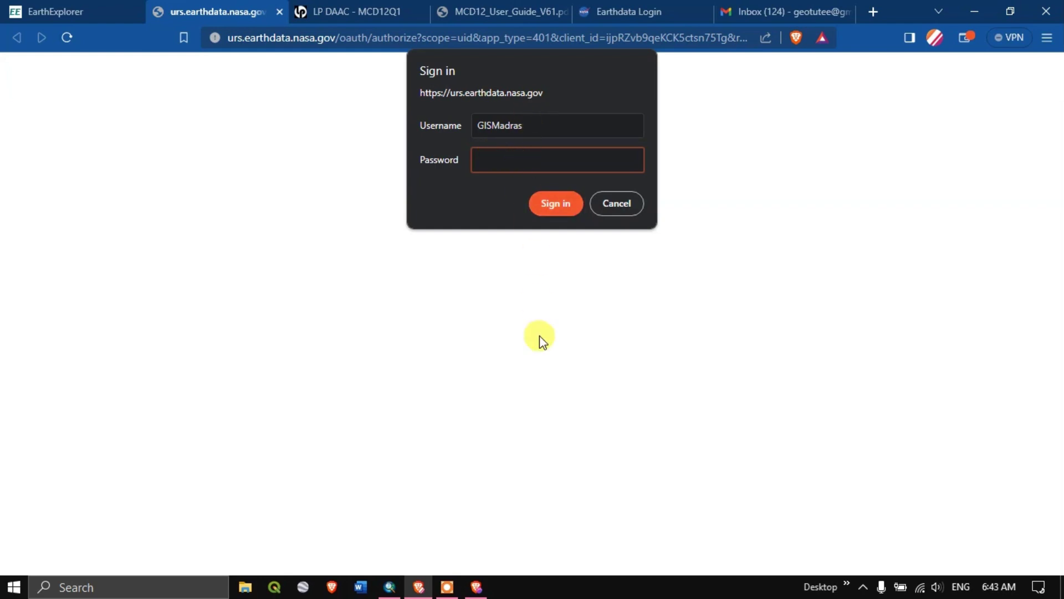
Switch to the Gmail inbox, open the EOSDIS Earthdata Login welcome message and activate the profile through its activation link.
left_click(477, 587)
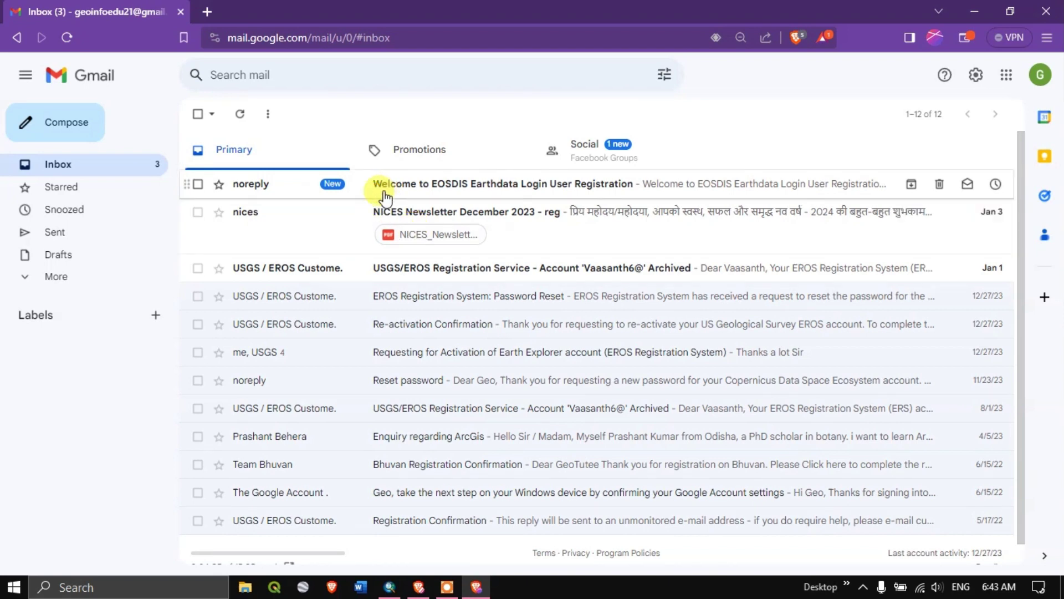
left_click(442, 192)
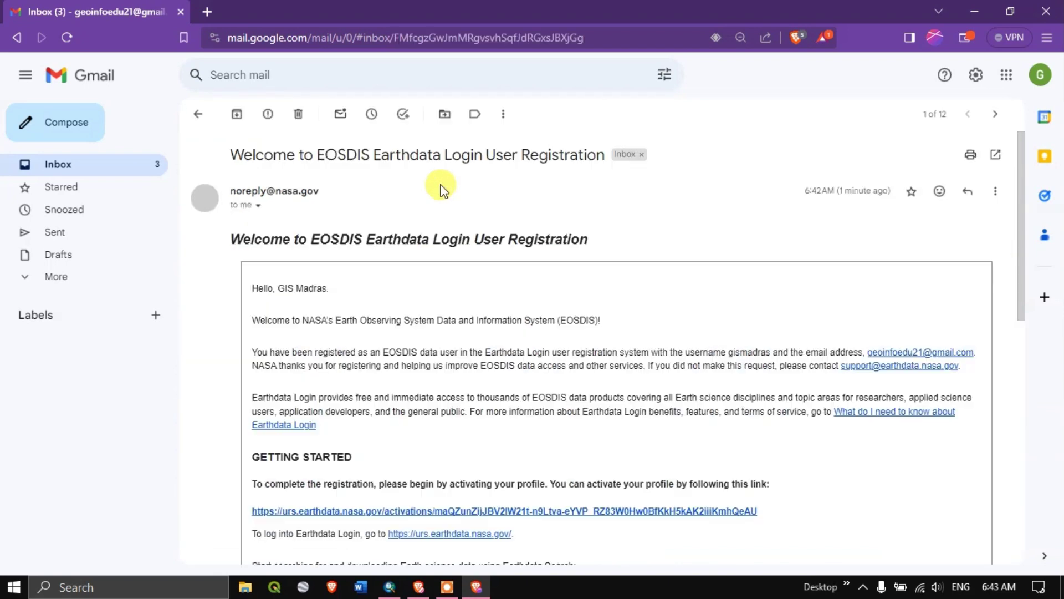
scroll(499, 244, "down", 3)
scroll(507, 253, "down", 1)
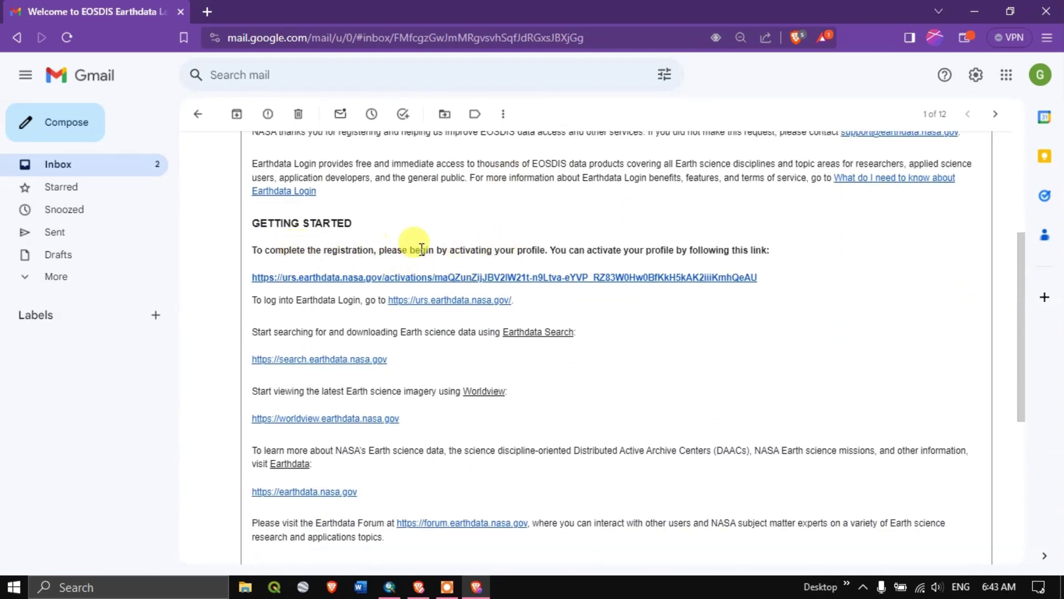
left_click(652, 278)
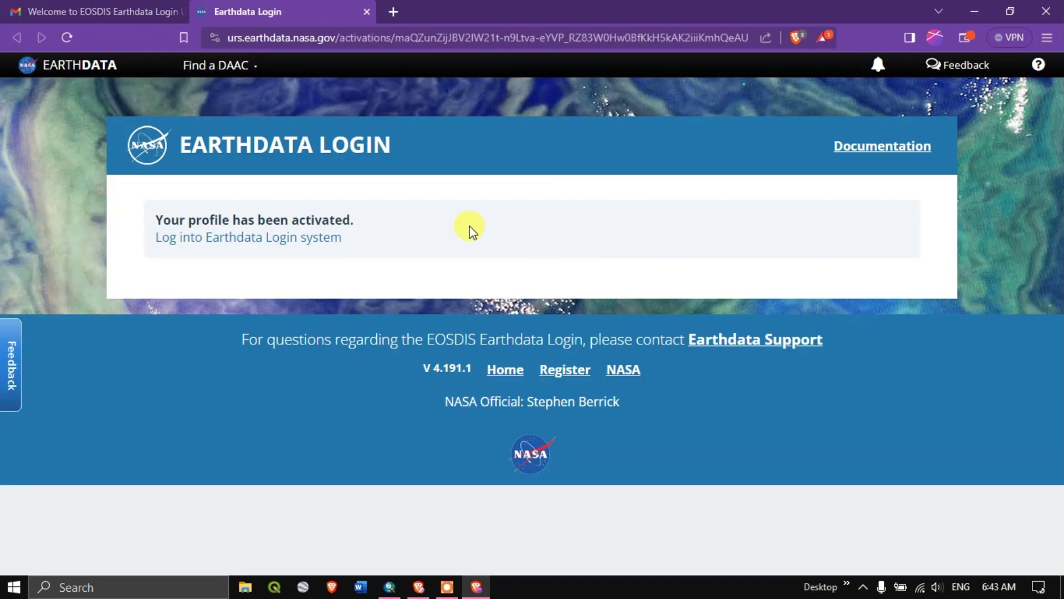
Open the Earthdata Login page from the profile activation page.
left_click(254, 249)
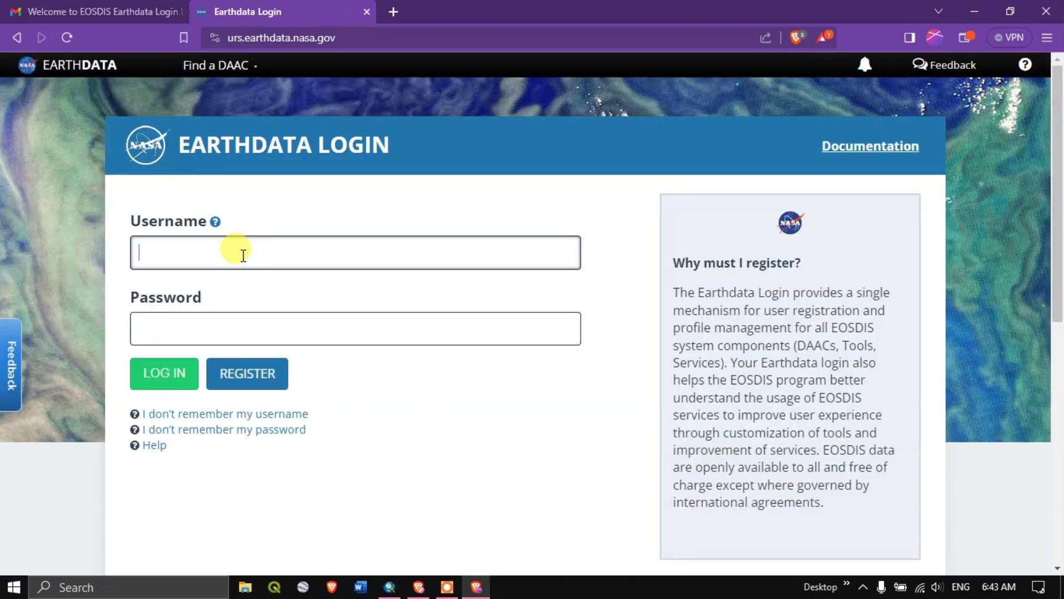
left_click(243, 255)
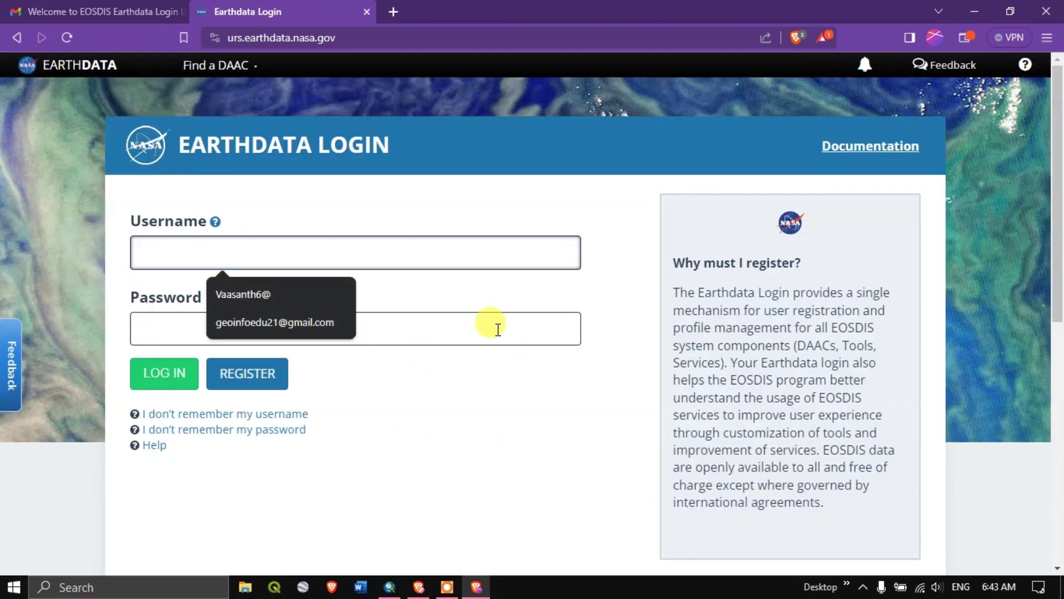
left_click(363, 399)
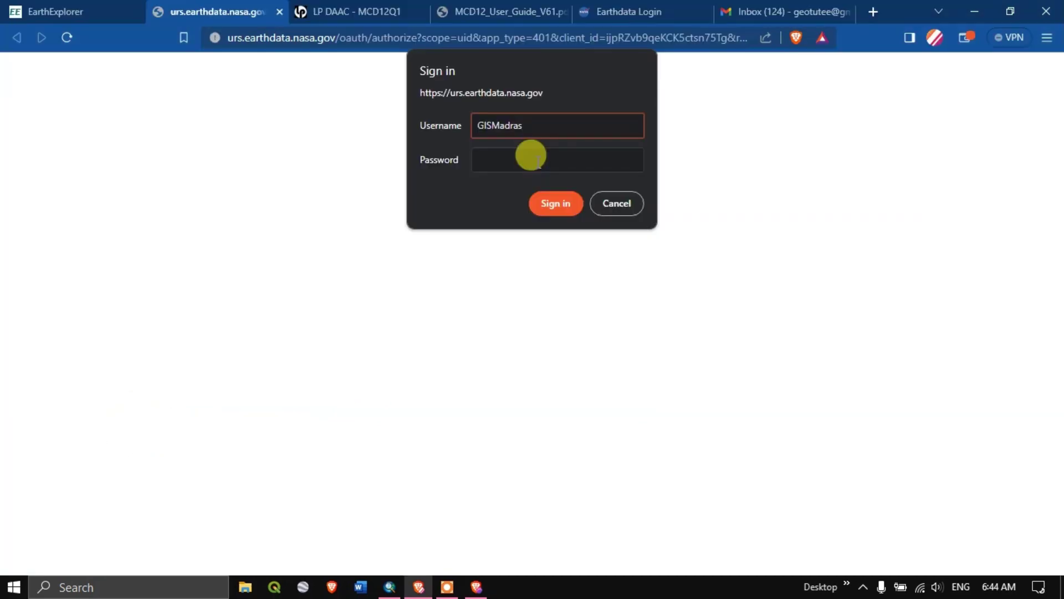
Sign in with the account password and save the MCD12Q1.A2011001.h26v06.061 HDF file in the D:\GS\Raster folder.
left_click(533, 159)
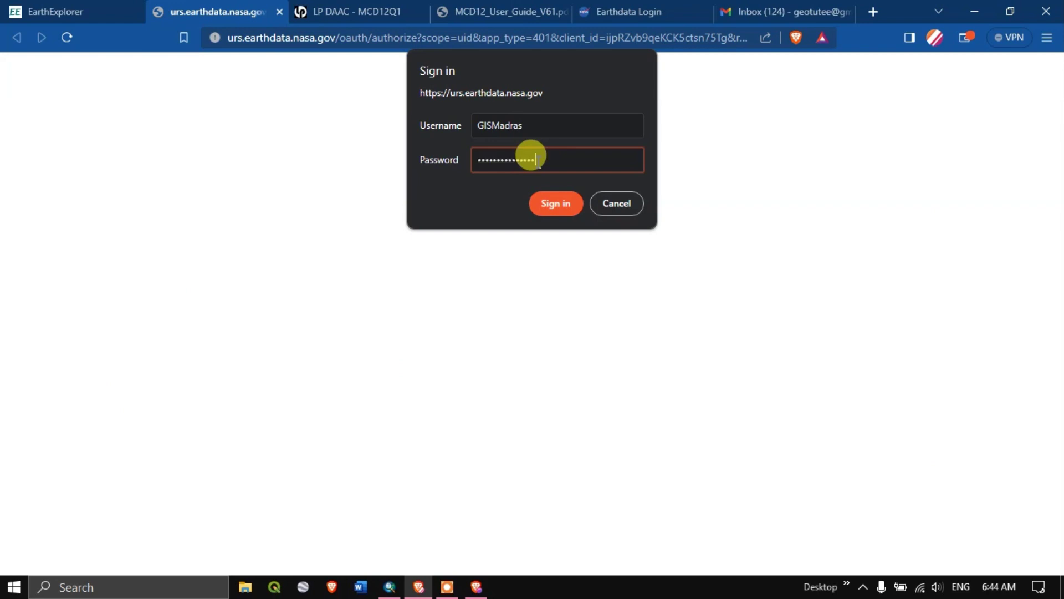
left_click(567, 208)
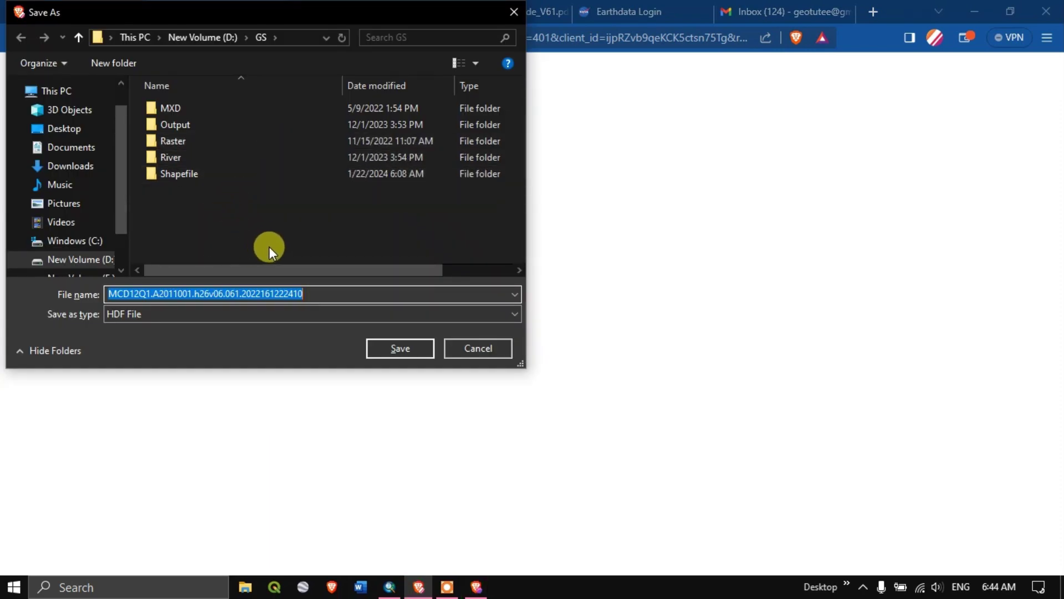
double_click(192, 139)
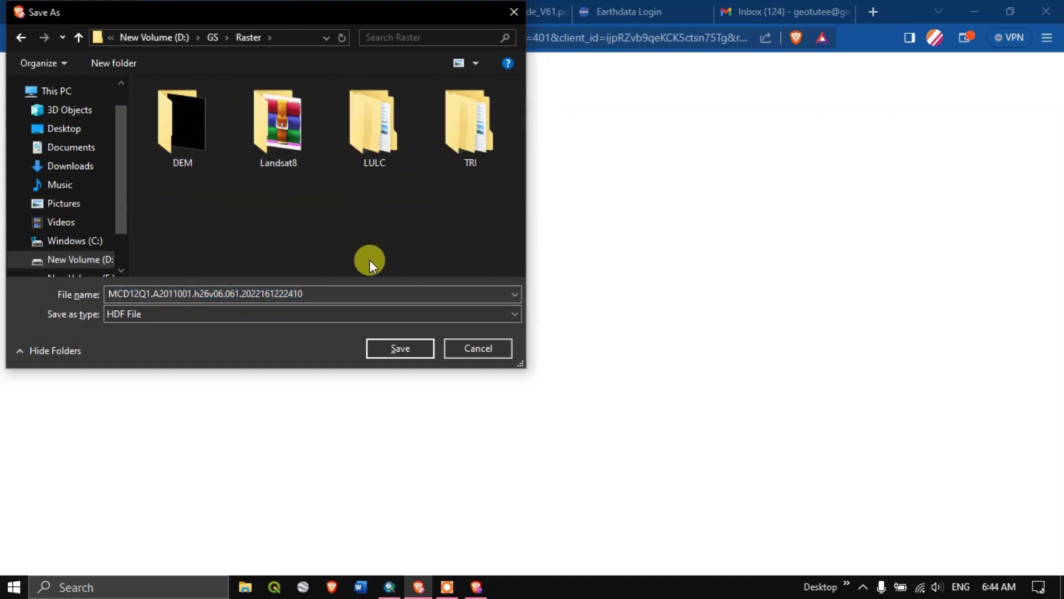
left_click(397, 348)
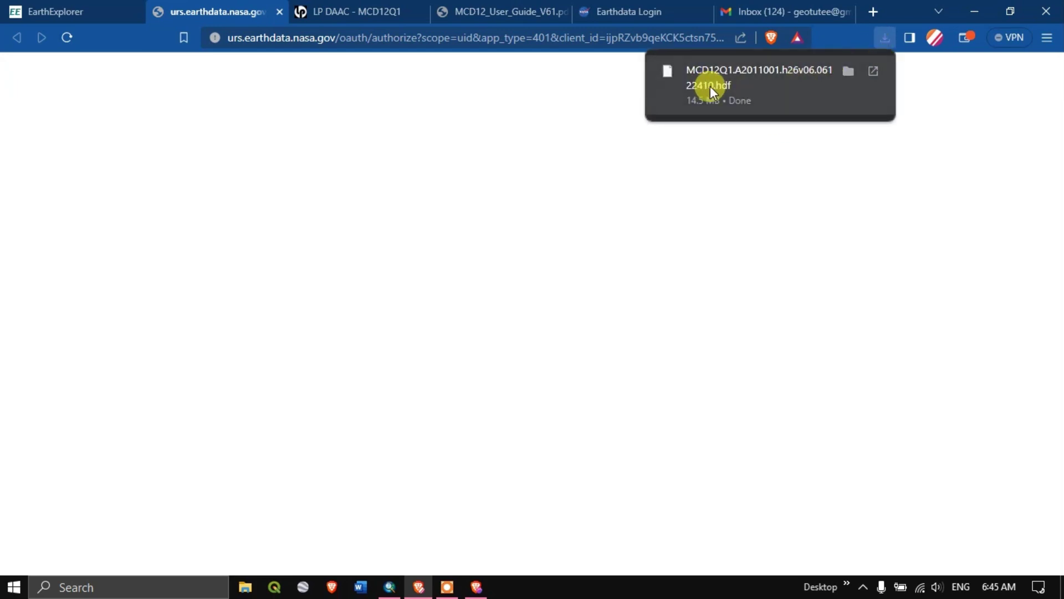
left_click(842, 84)
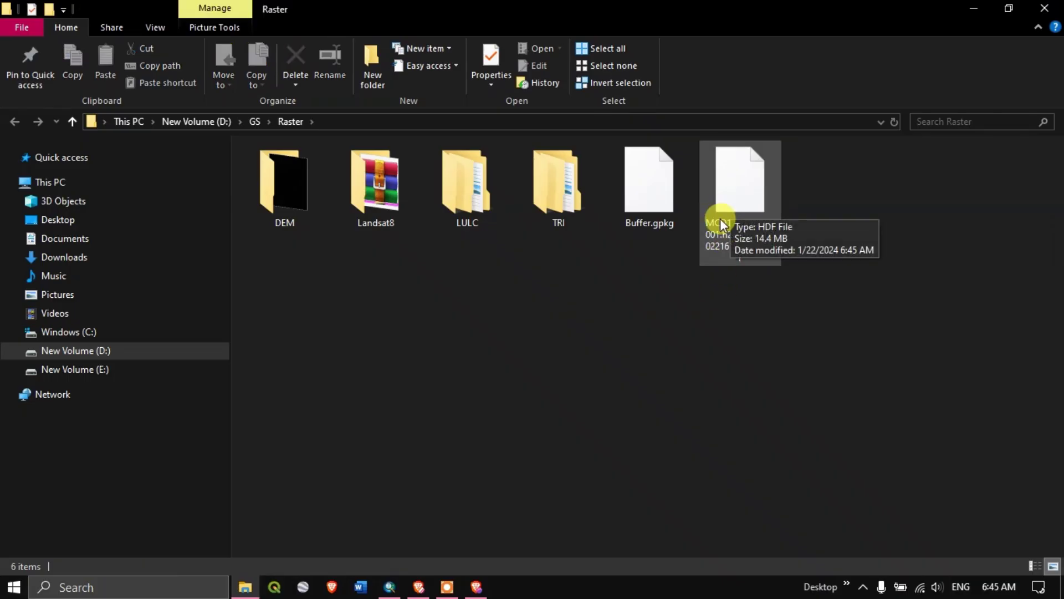
Switch to ArcMap and choose MCD12Q1.A2011001.h26v06.061.2022161222410.hdf from the GS\Raster folder as data to add.
left_click(389, 585)
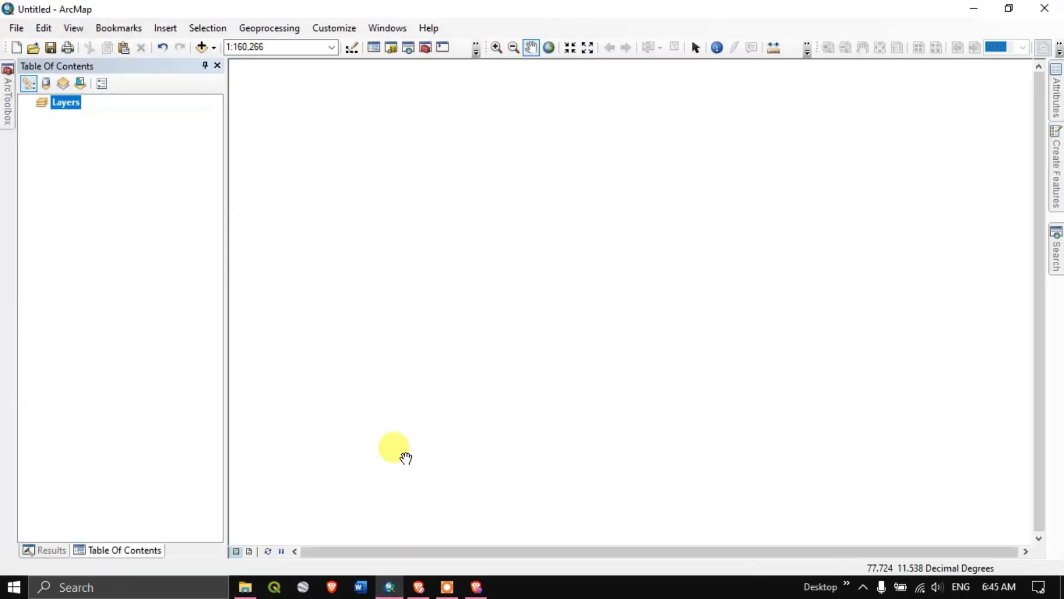
left_click(213, 48)
left_click(227, 65)
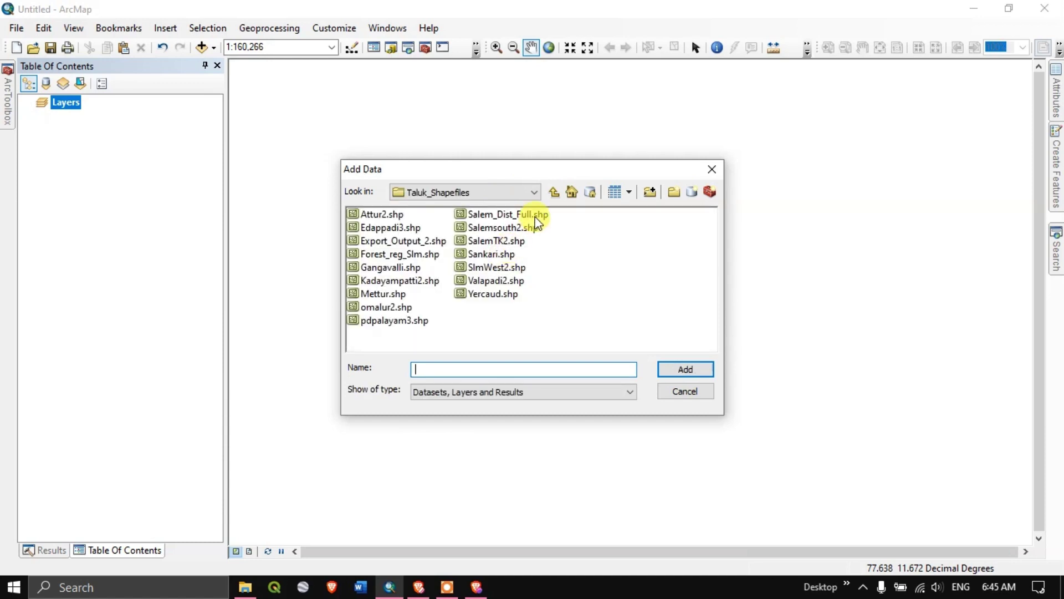
left_click(554, 193)
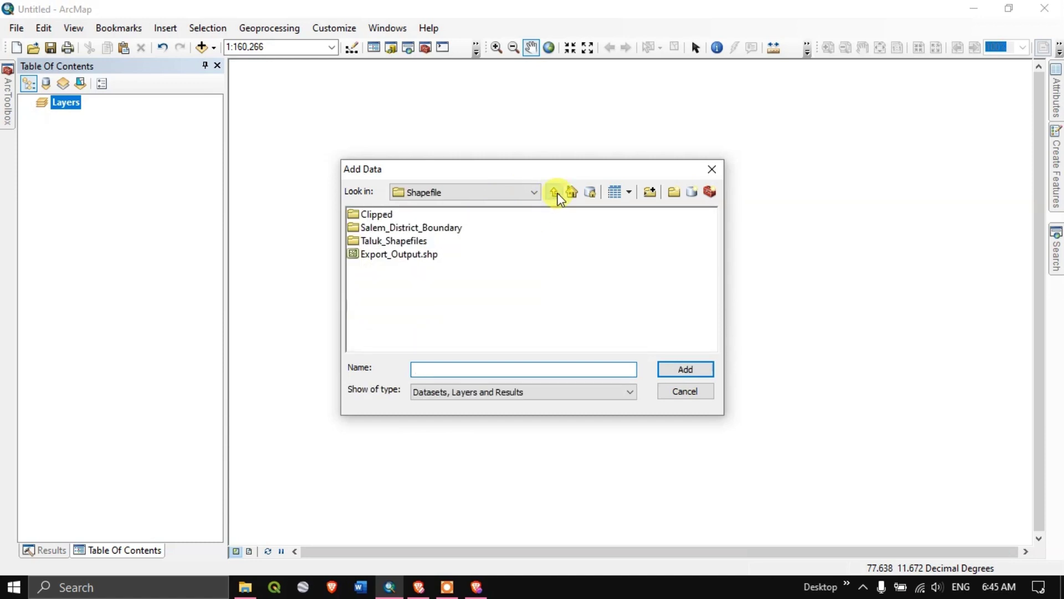
left_click(554, 194)
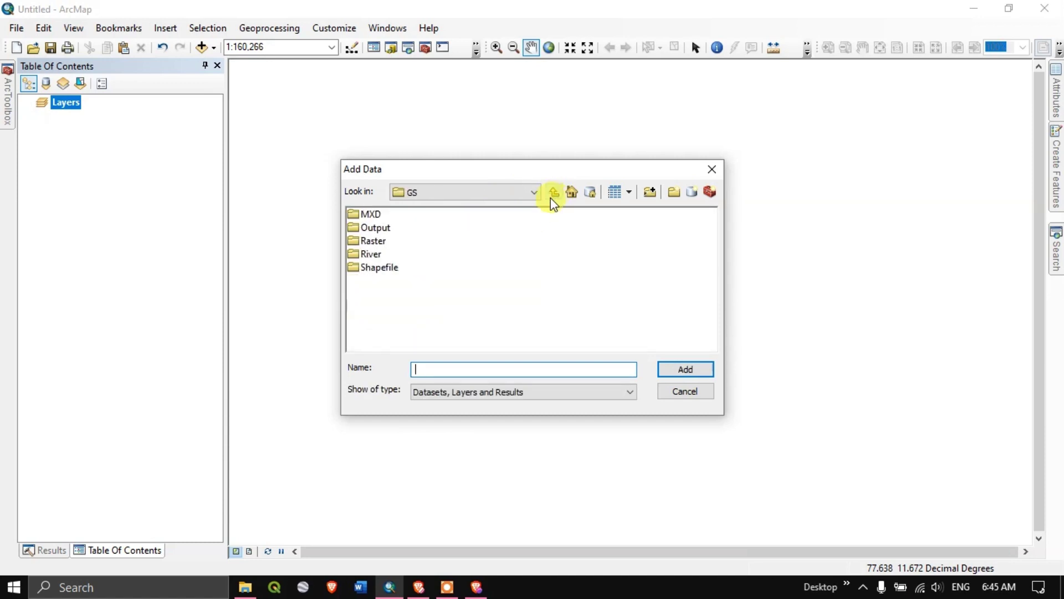
double_click(381, 240)
left_click(404, 279)
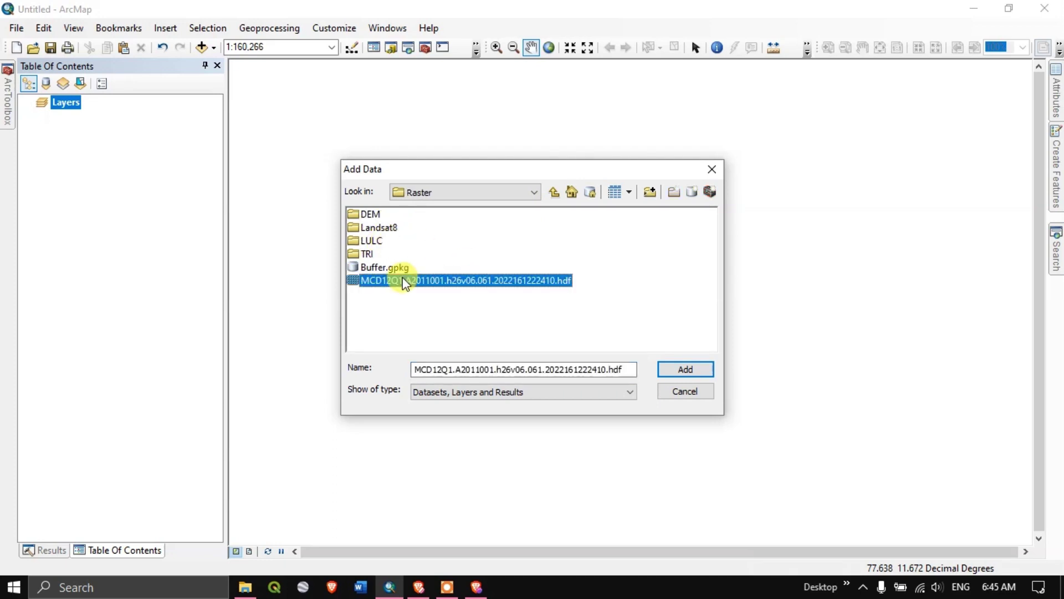
left_click(688, 369)
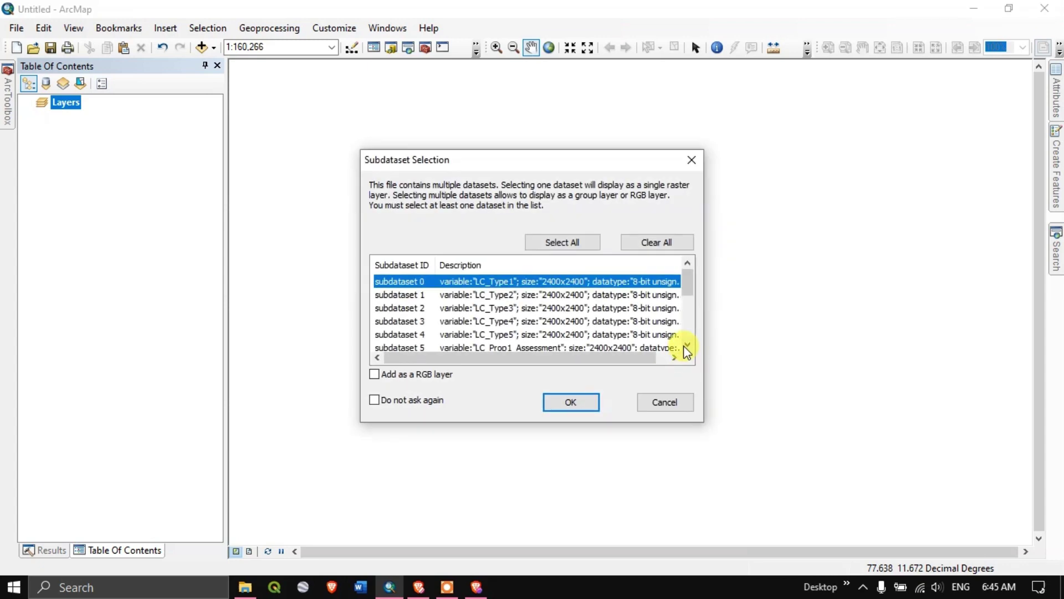
Load subdataset 0 (LC_Type1) and build its pyramids with Nearest Neighbor resampling.
left_click_drag(613, 358, 665, 354)
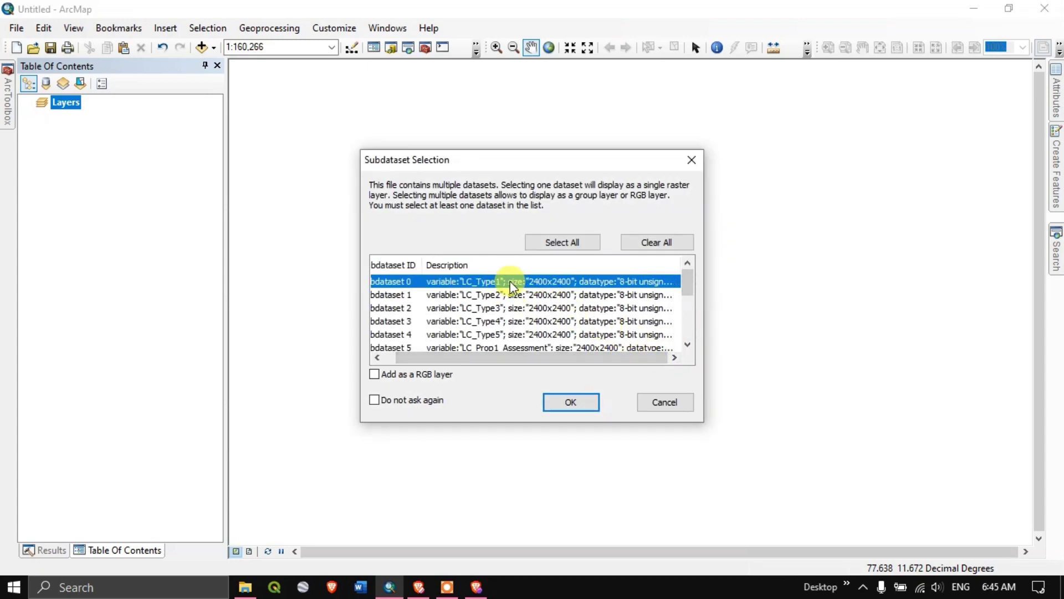
left_click(583, 406)
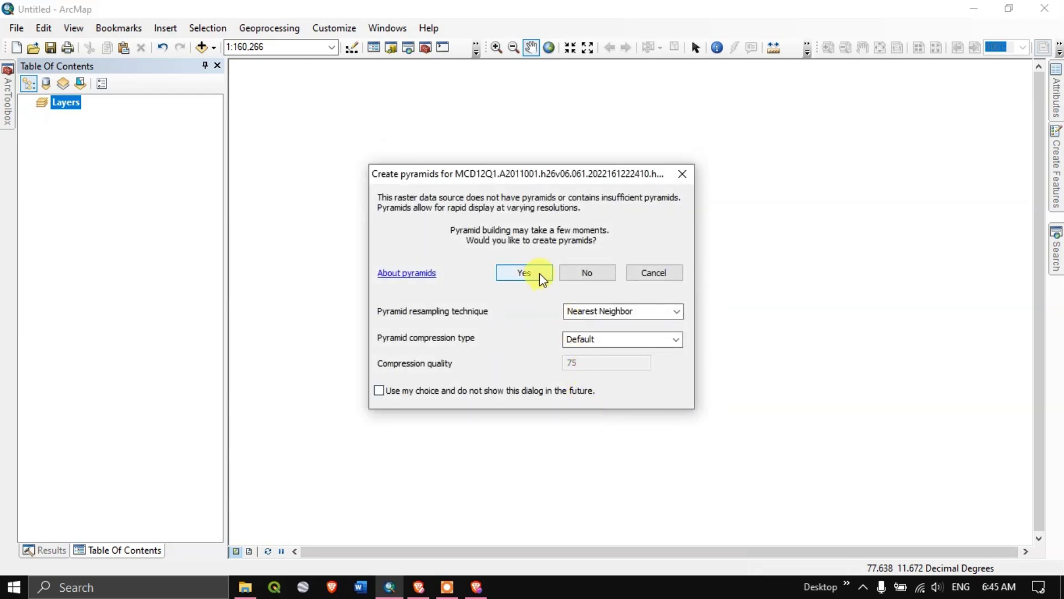
left_click(538, 273)
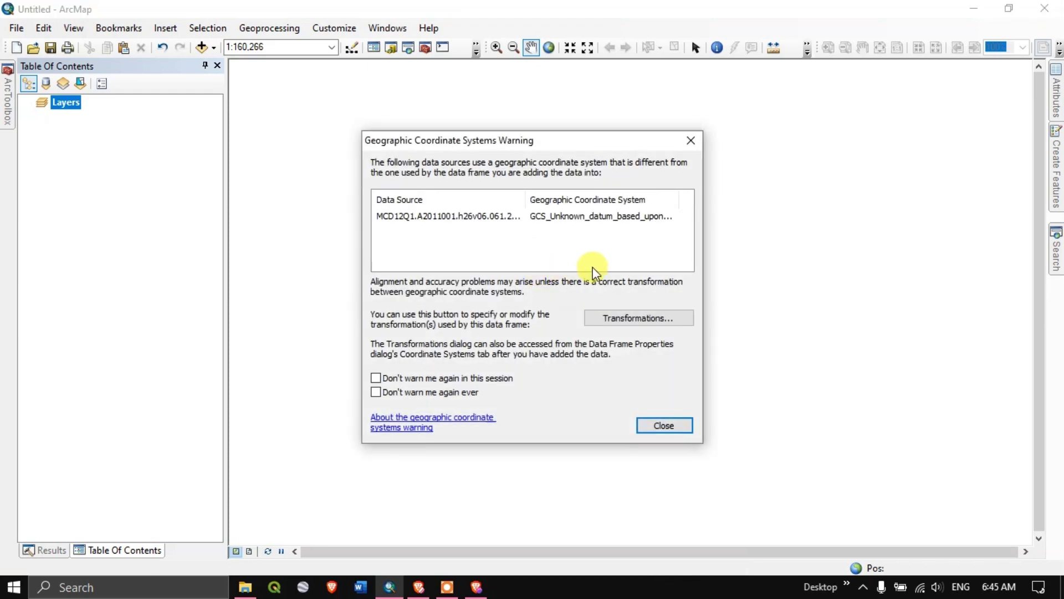
Create a custom Geocentric Translation transformation from the raster's unknown datum to World\WGS 1984, apply it, and dismiss the coordinate system warning.
left_click(636, 321)
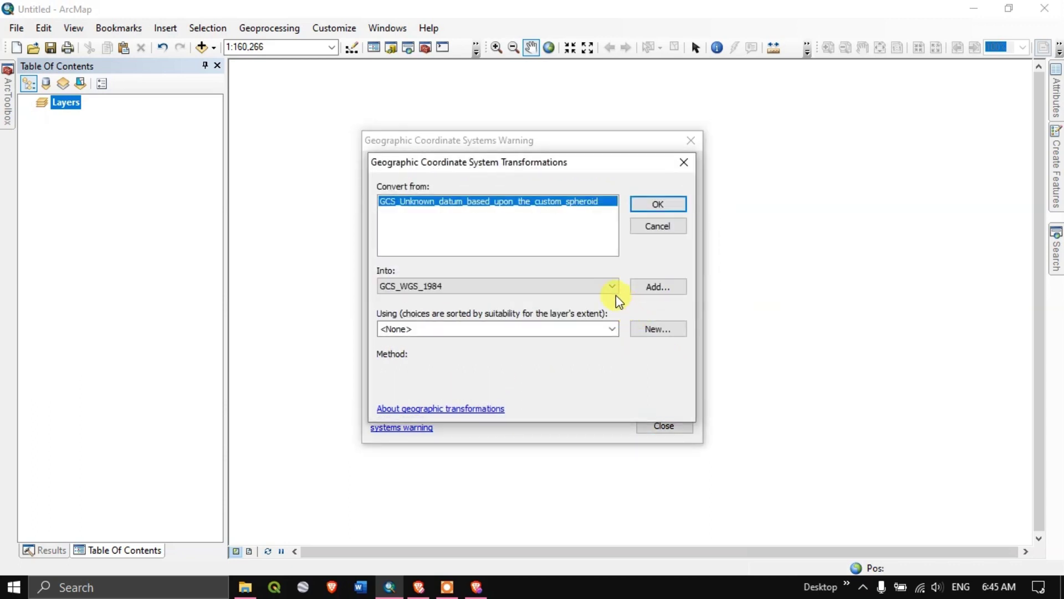
left_click(597, 289)
left_click(598, 288)
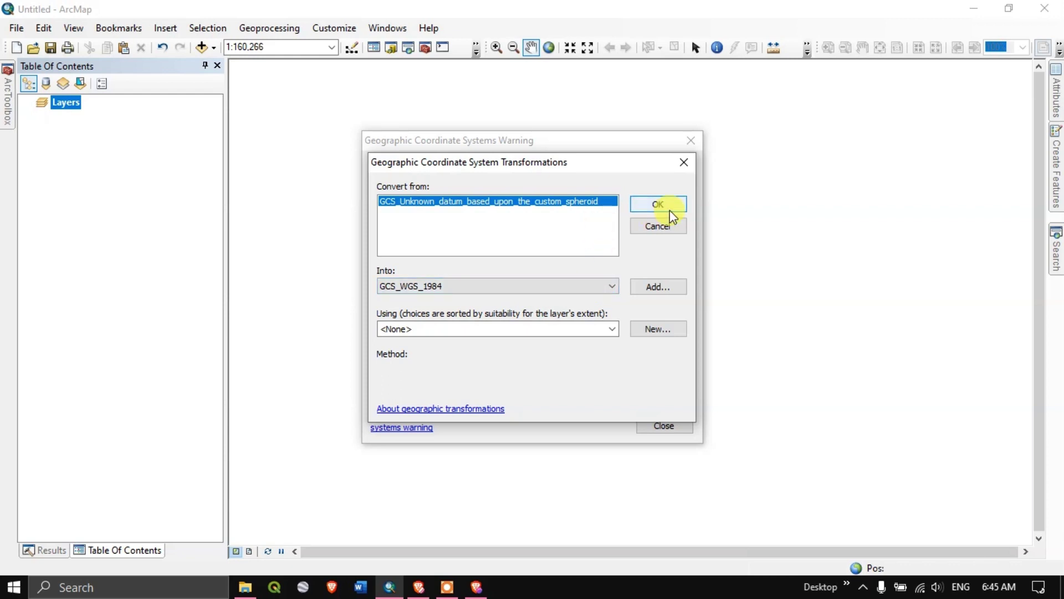
left_click(659, 329)
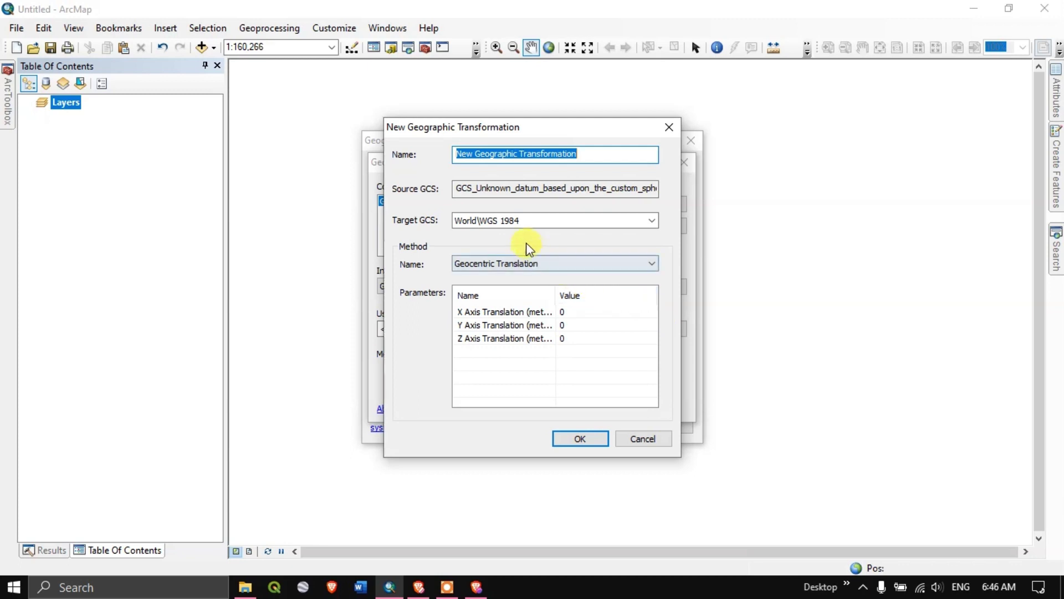
left_click(653, 222)
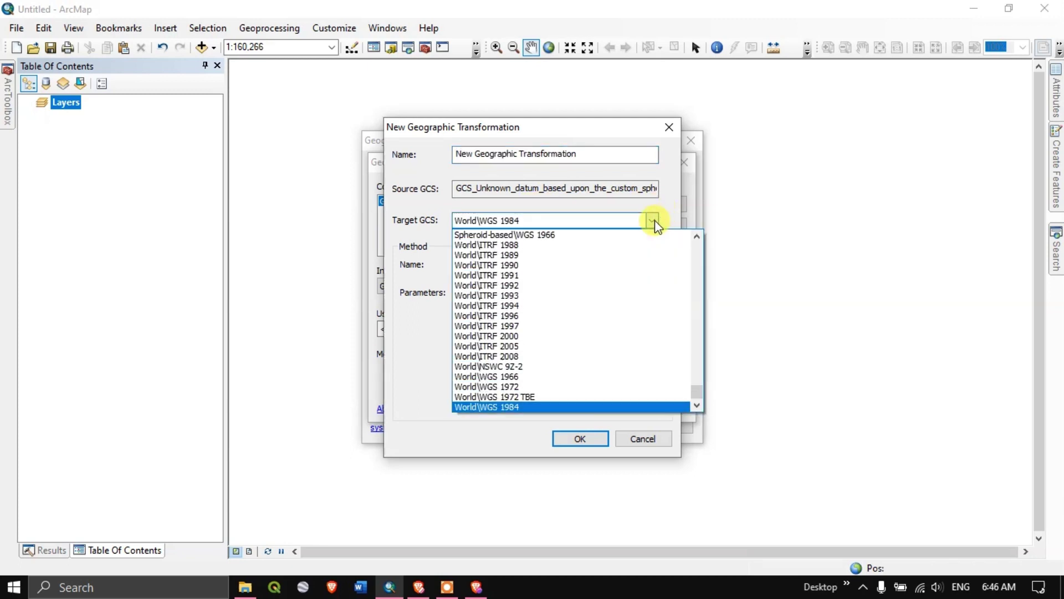
left_click(570, 407)
left_click(585, 437)
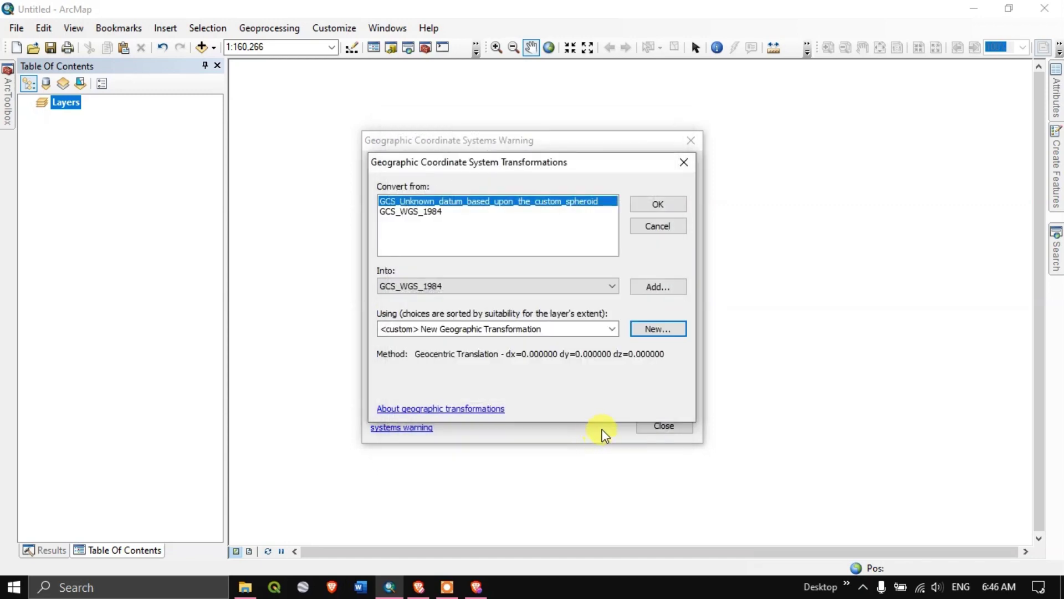
left_click(660, 205)
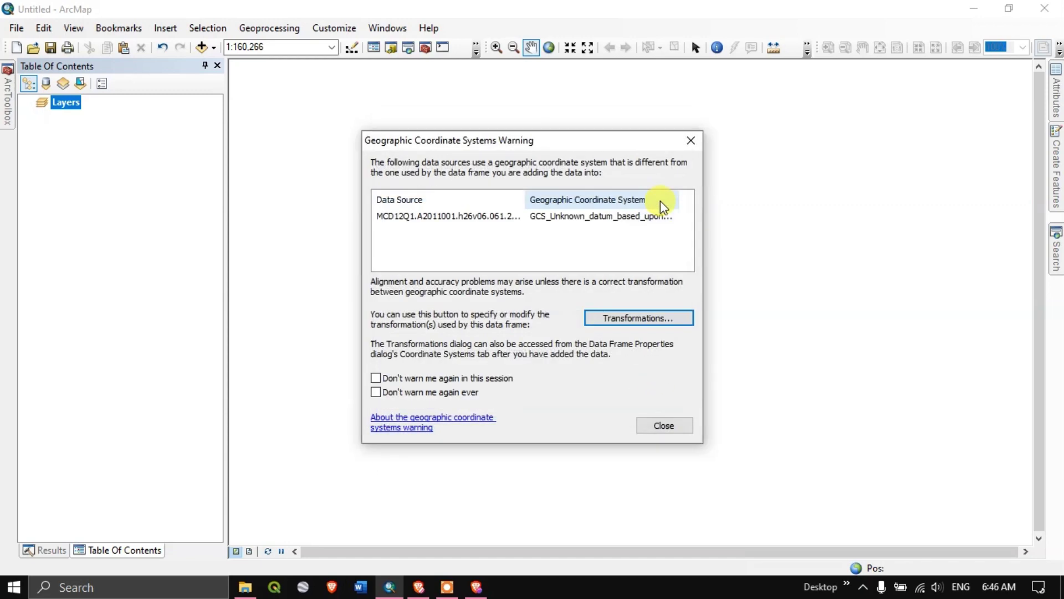
left_click(665, 421)
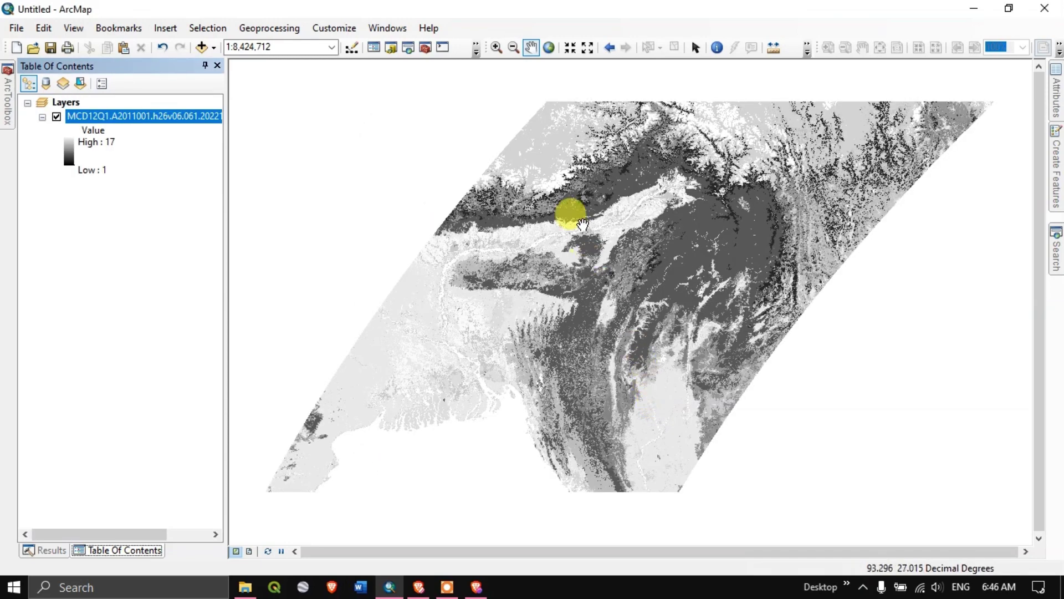
Examine the loaded land cover raster at several map scales and check the data frame properties.
scroll(583, 224, "down", 2)
scroll(583, 224, "down", 1)
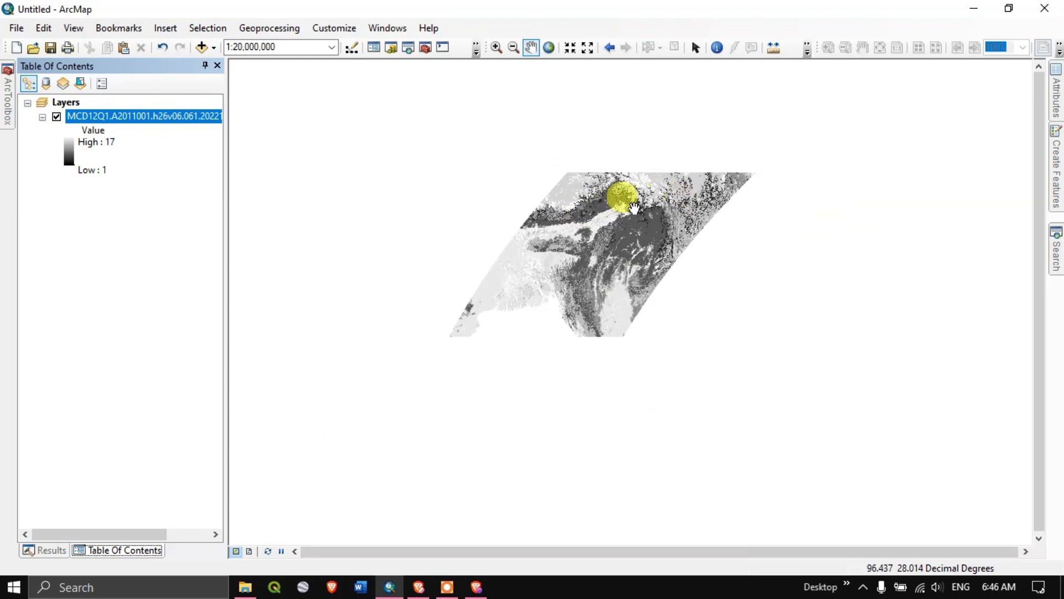
scroll(629, 202, "down", 2)
scroll(626, 203, "up", 5)
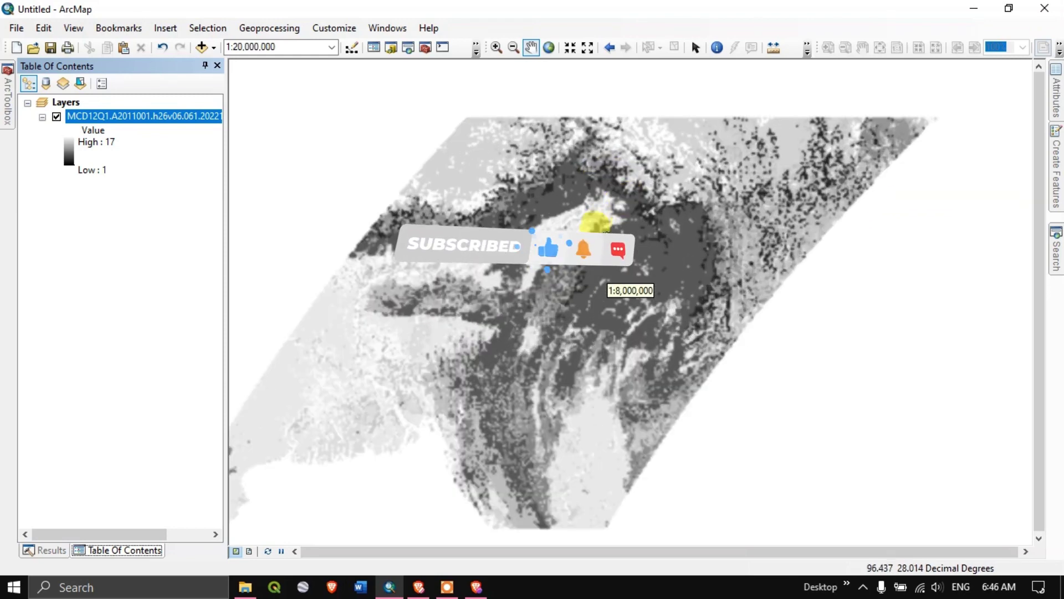
scroll(699, 177, "down", 2)
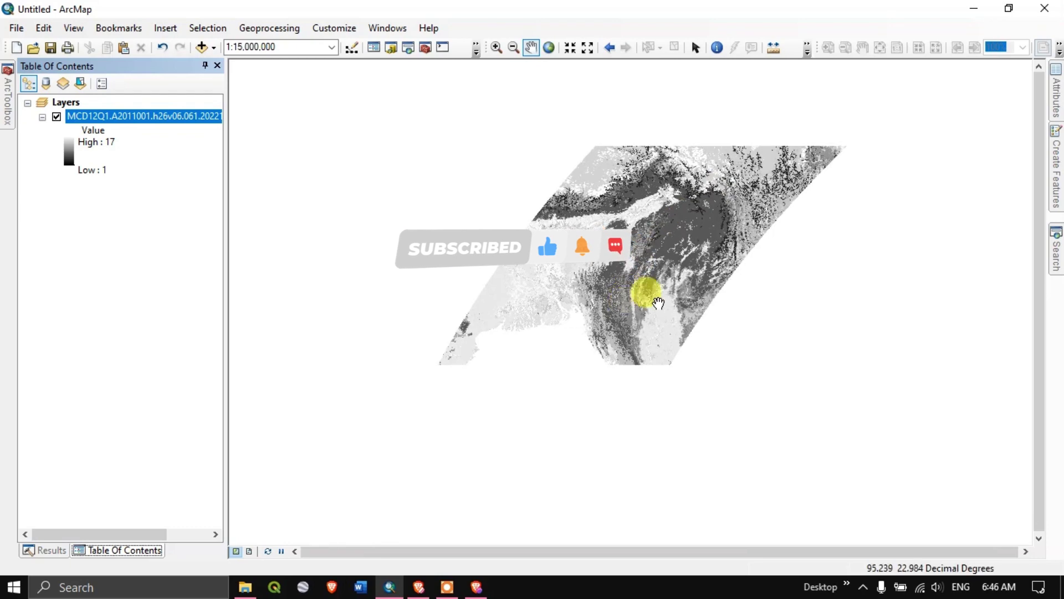
right_click(604, 271)
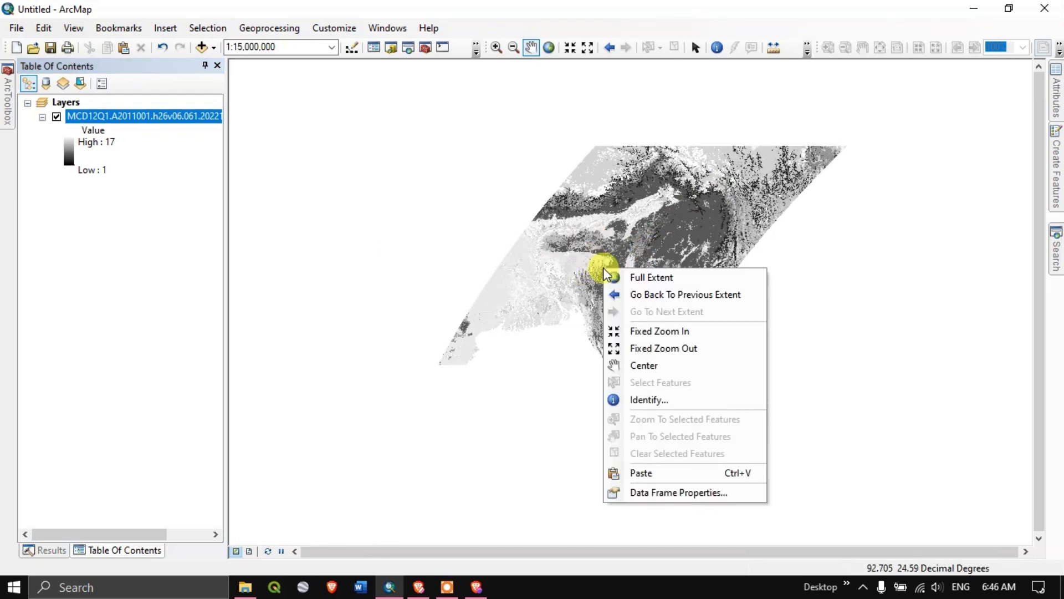
left_click(671, 492)
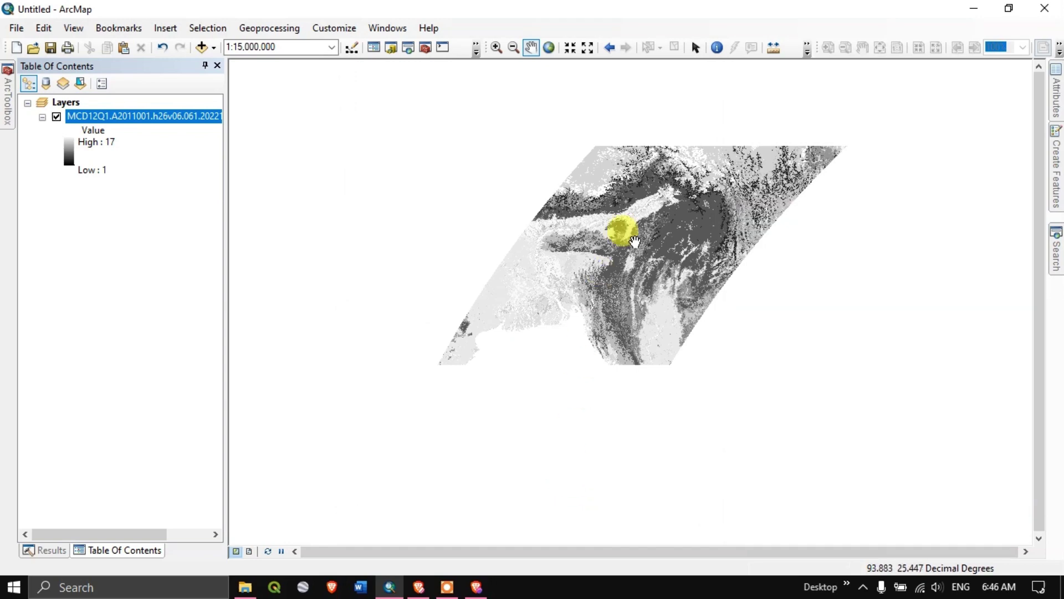
scroll(632, 221, "up", 2)
scroll(577, 266, "down", 3)
scroll(531, 300, "down", 4)
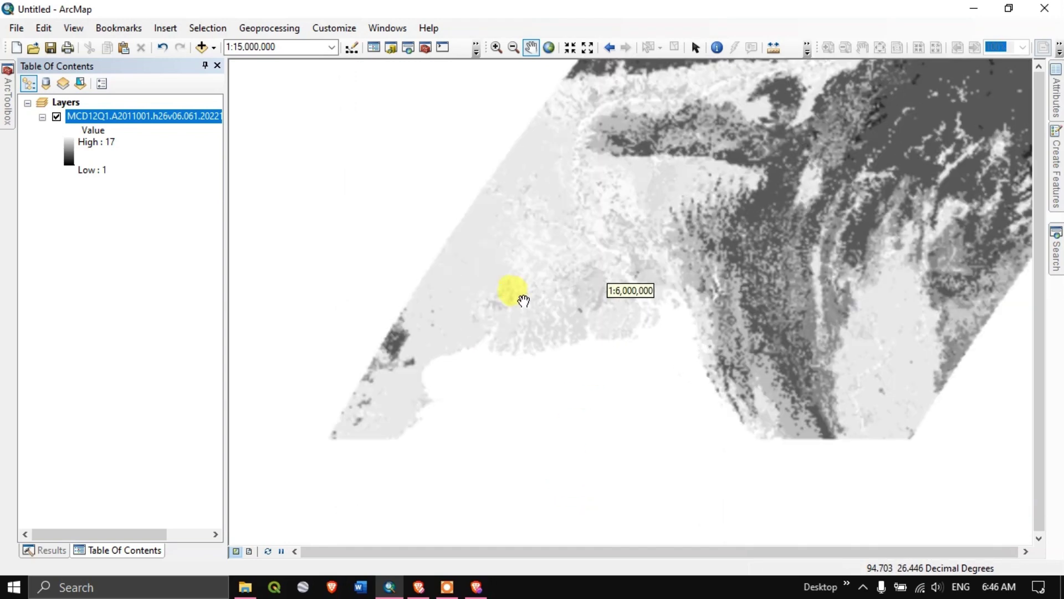
scroll(544, 304, "down", 1)
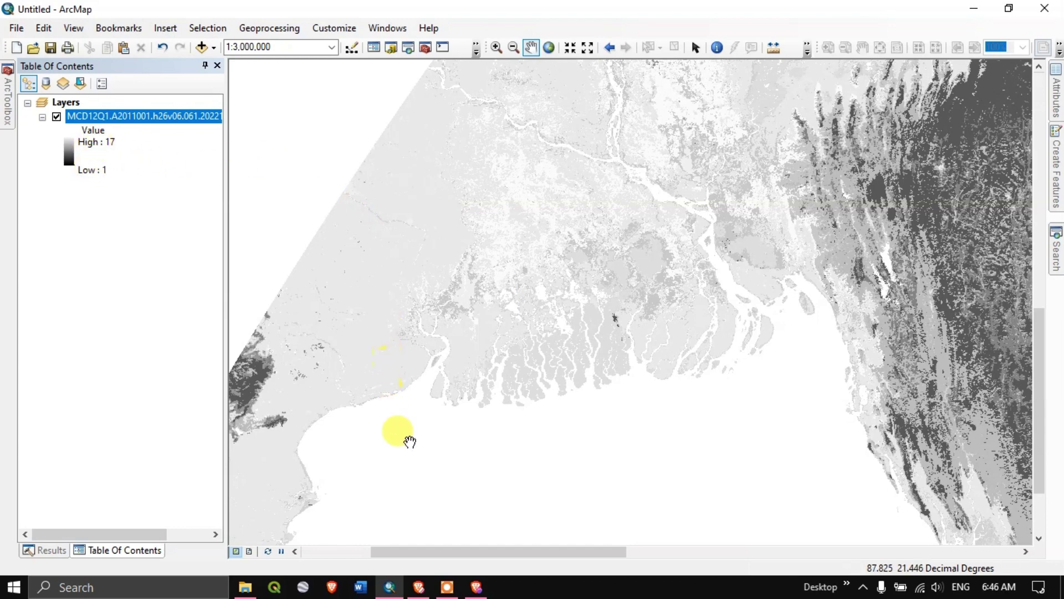
Switch to the browser and review the IGBP class names and values in Table 3 of the MCD12 user guide.
left_click(418, 587)
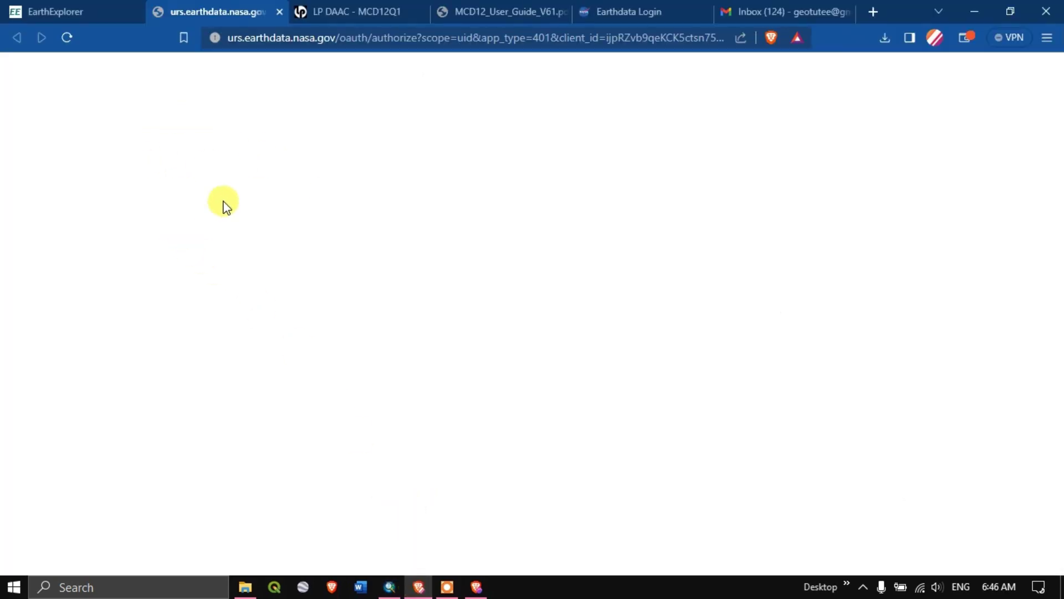
left_click(506, 10)
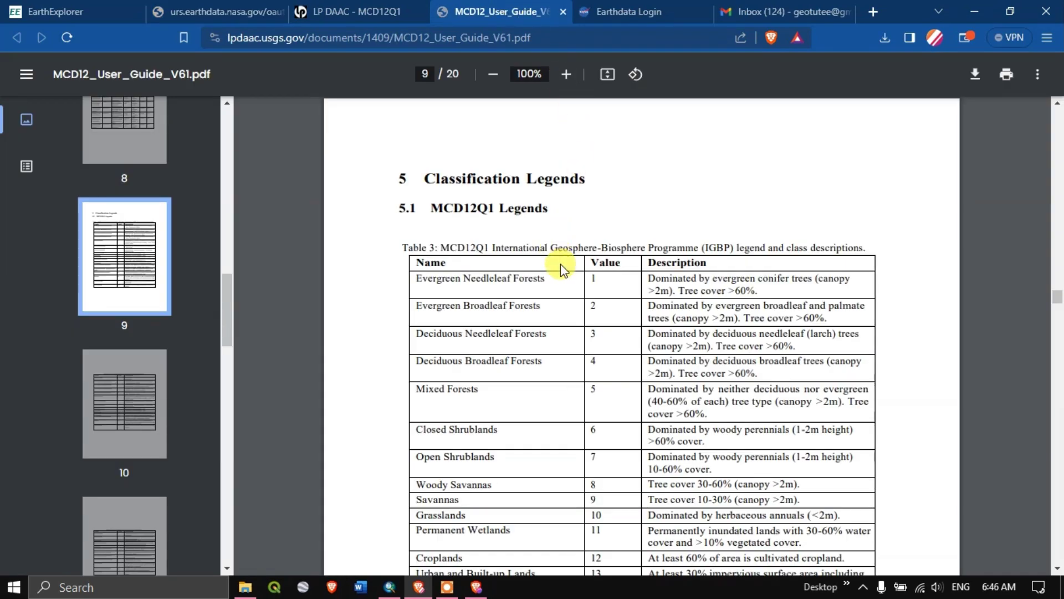
scroll(560, 264, "down", 1)
scroll(560, 264, "up", 1)
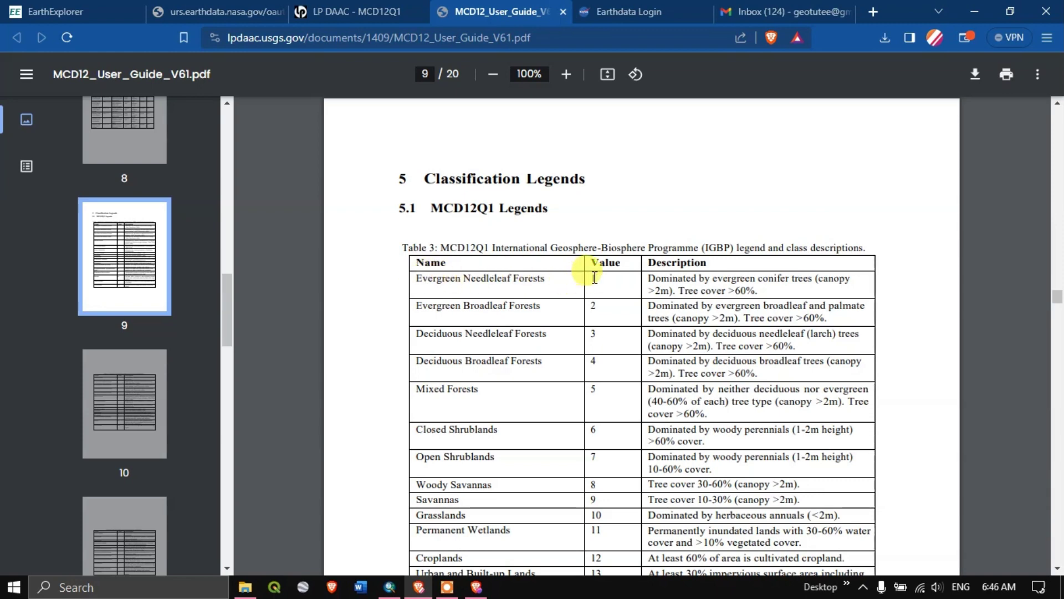
left_click_drag(418, 280, 553, 278)
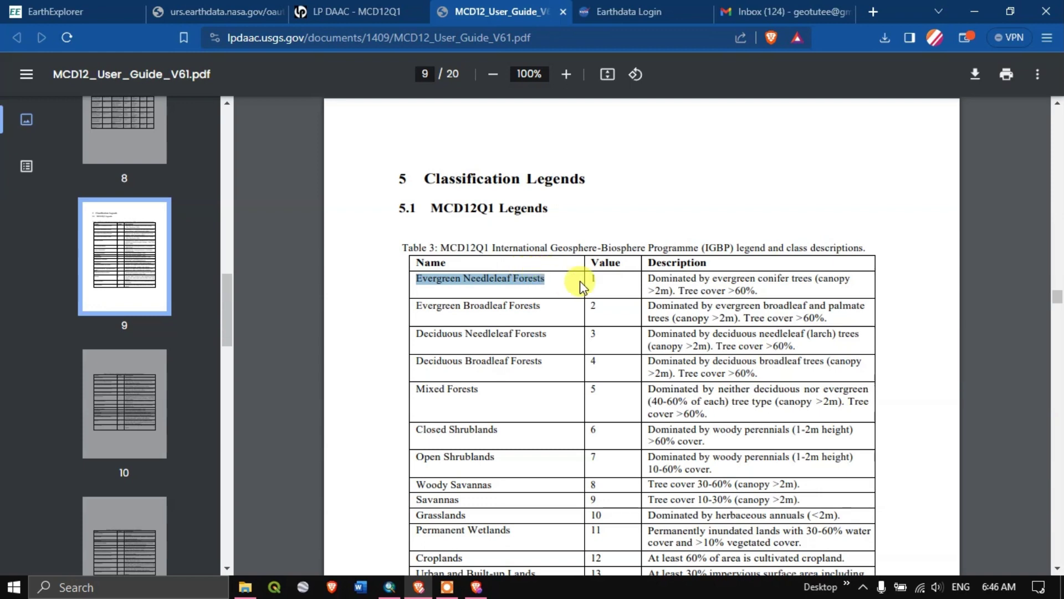
scroll(593, 267, "down", 1)
left_click_drag(425, 314, 606, 311)
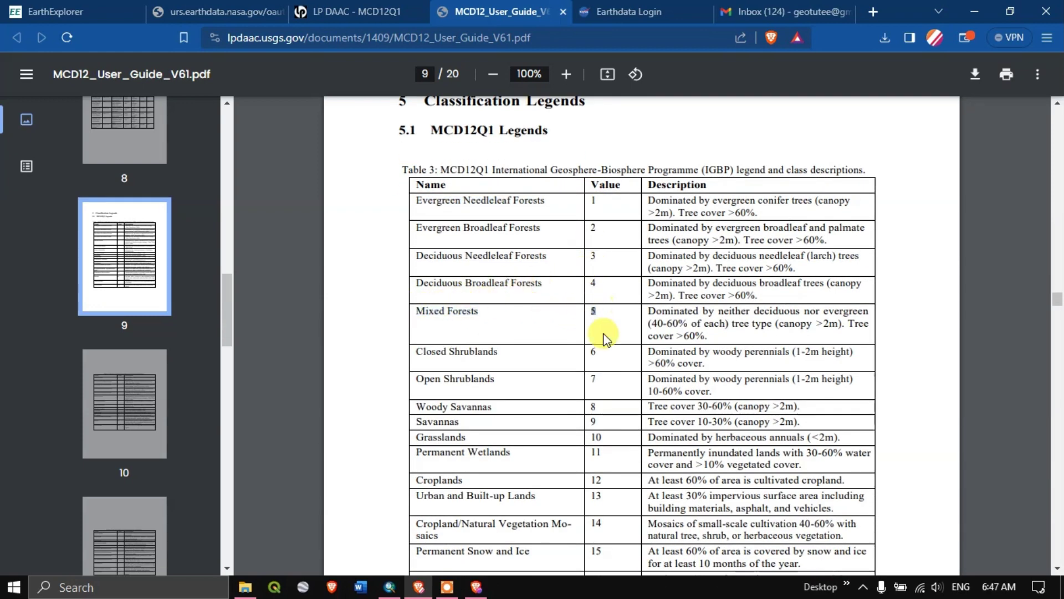
left_click_drag(417, 380, 511, 383)
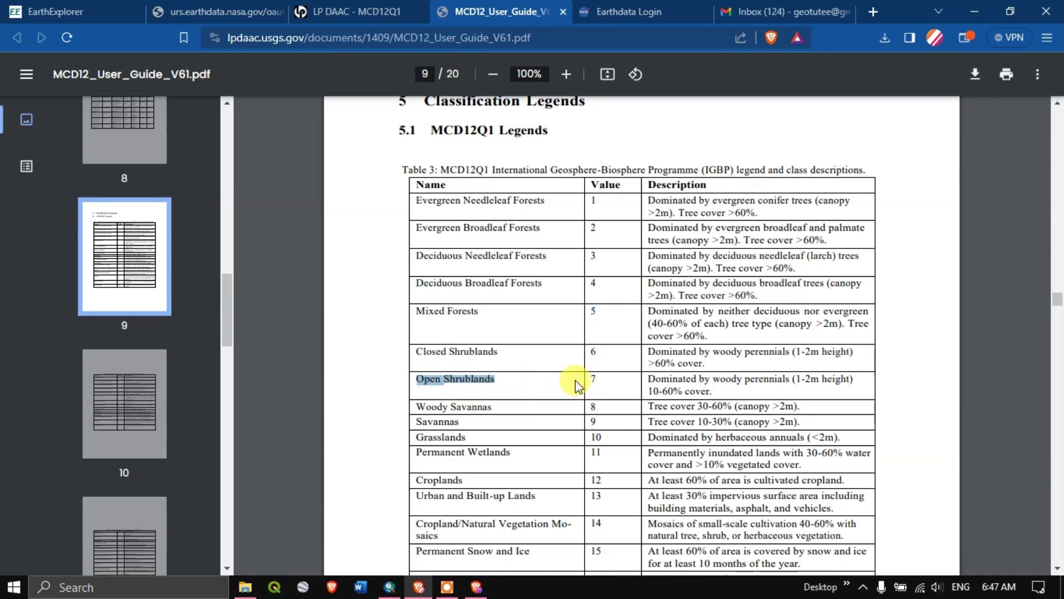
left_click_drag(587, 382, 599, 380)
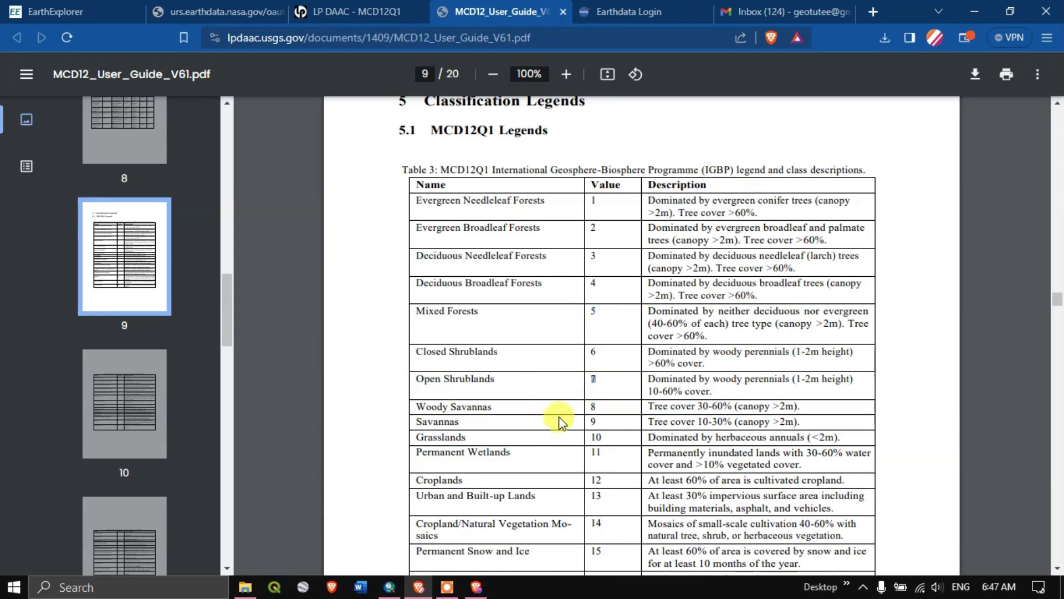
Return to ArcMap, search for "reclassify" and open the Reclassify (Spatial Analyst) tool.
left_click(390, 588)
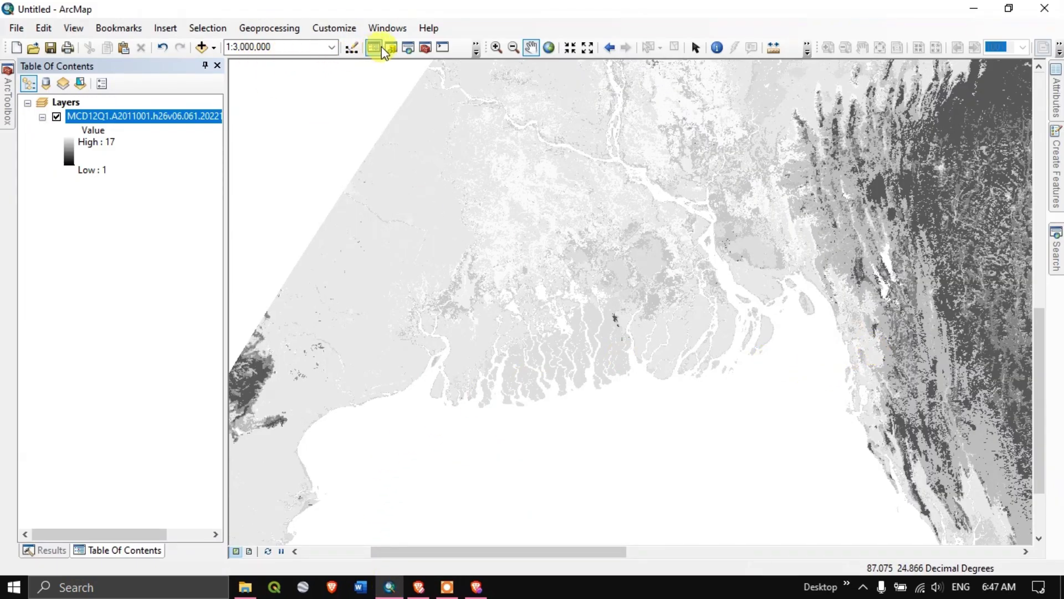
left_click(409, 47)
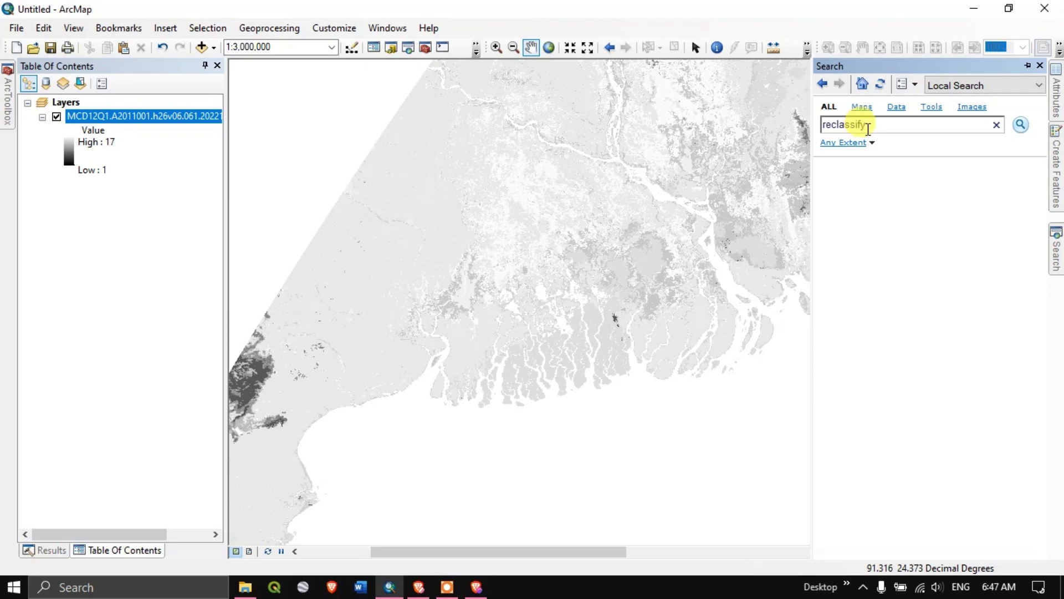
left_click(1022, 125)
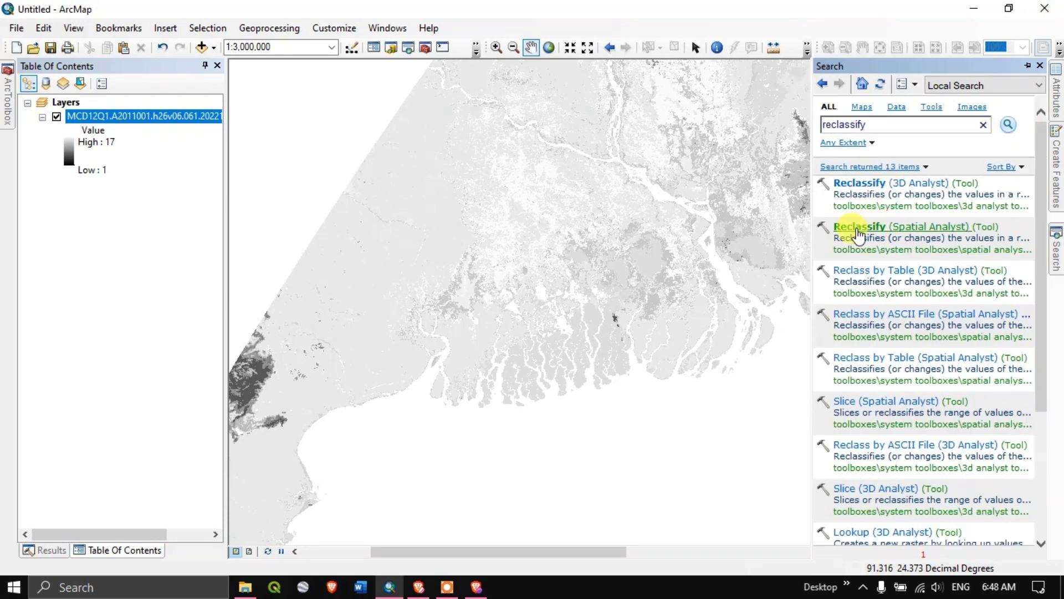
left_click(879, 228)
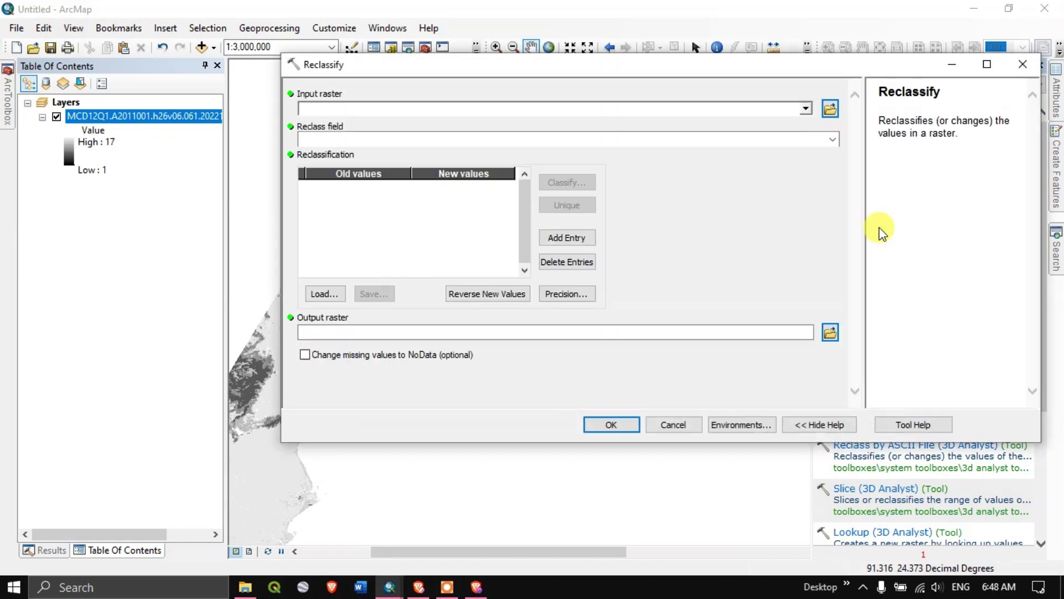
Use the MCD12Q1 hdf:0 layer as the input raster and list its unique values in the reclassification table.
left_click(807, 111)
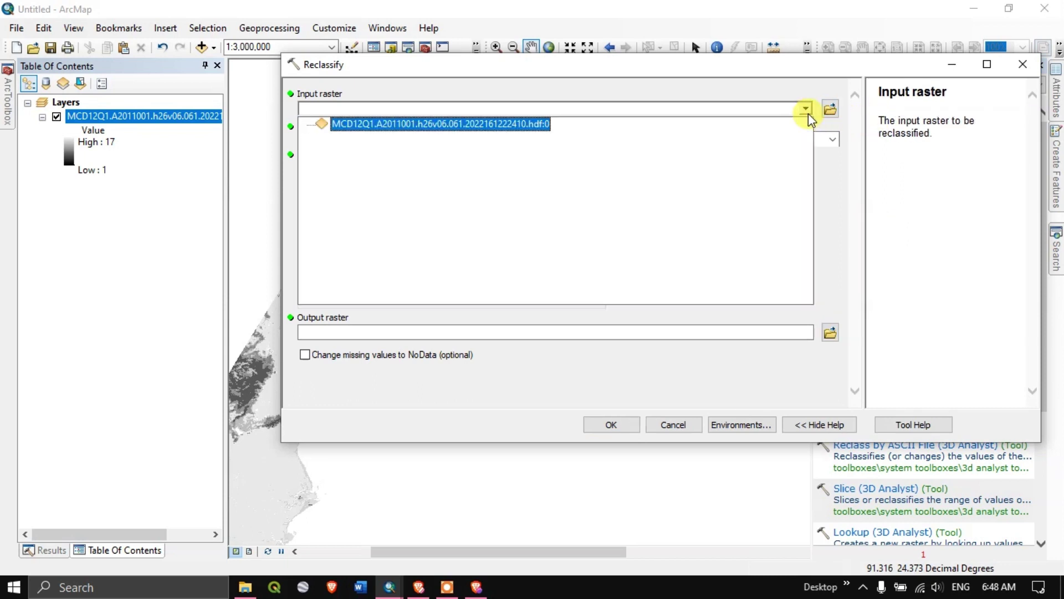
left_click(421, 123)
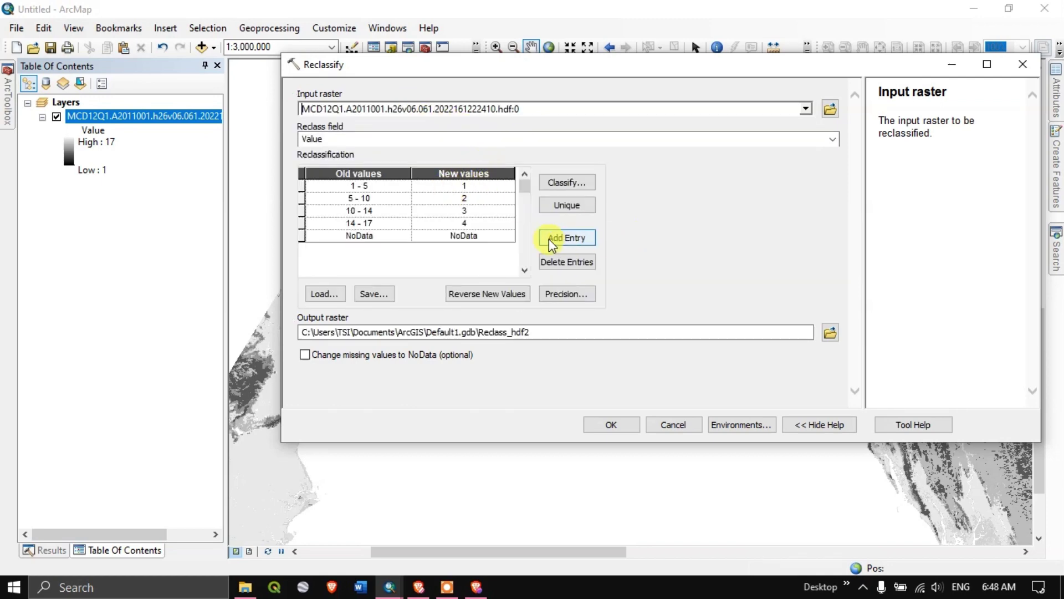
left_click(578, 211)
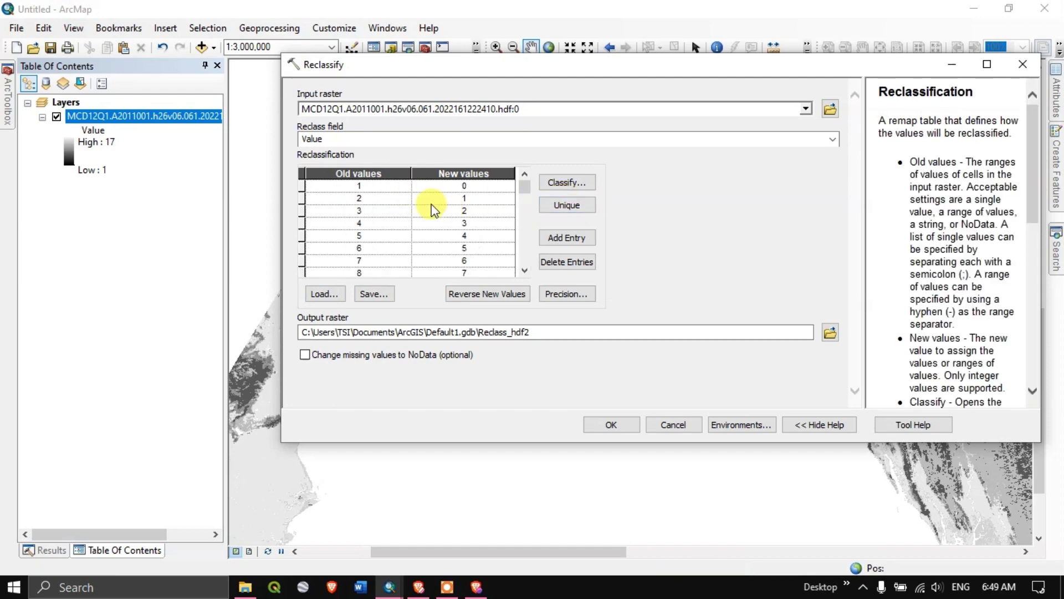
mouse_move(520, 193)
left_mouse_down()
mouse_move(526, 282)
mouse_move(521, 185)
left_mouse_up()
Set the new values for old values 1 through 7 to 1 through 7, matching each old value.
left_click(476, 187)
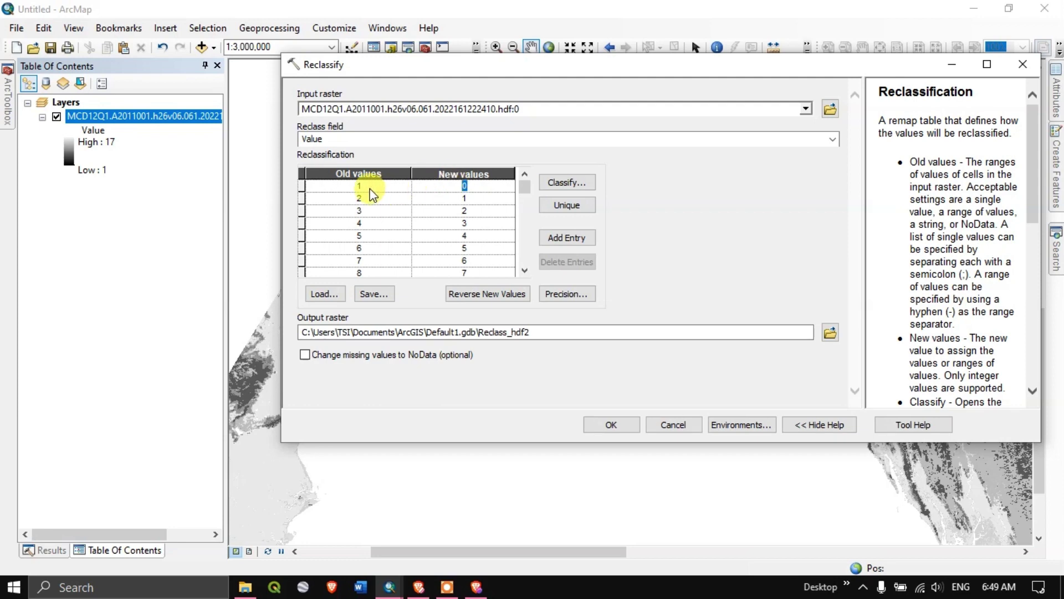
type("1")
left_click(464, 198)
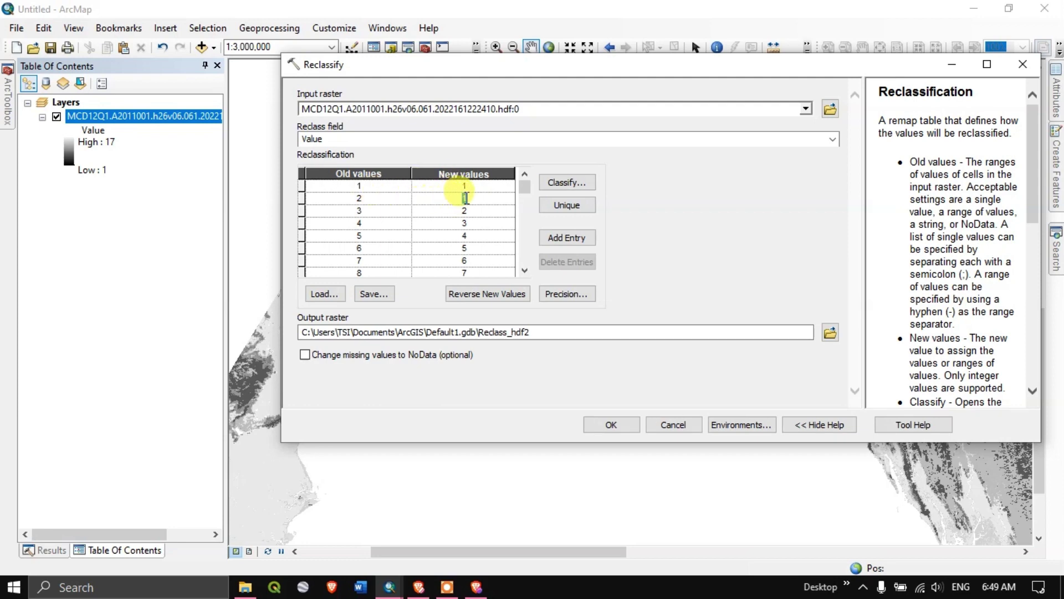
type("2")
left_click(465, 210)
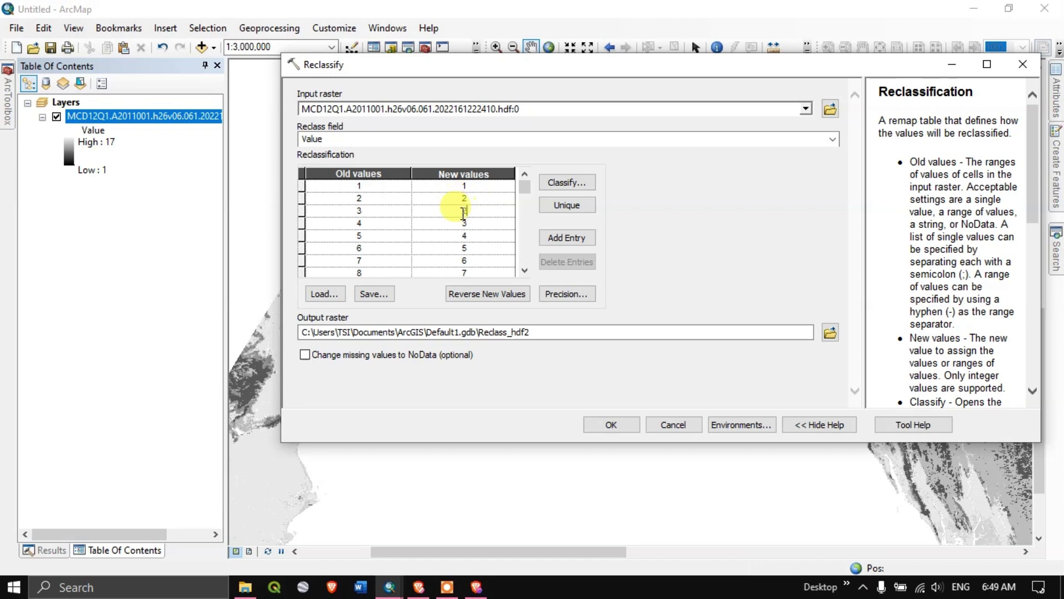
type("3")
left_click(466, 224)
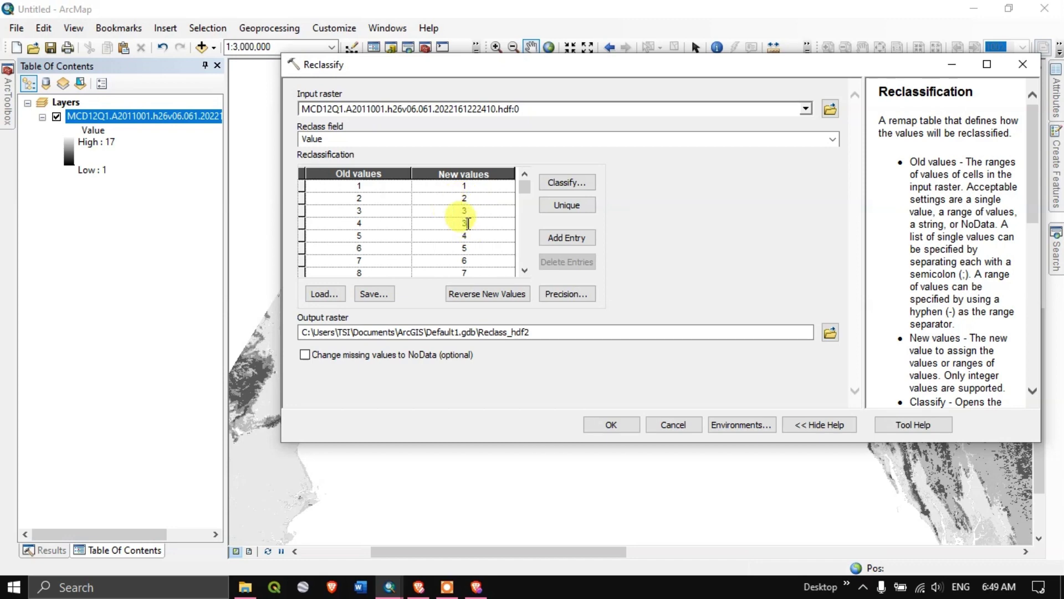
type("4")
left_click(471, 236)
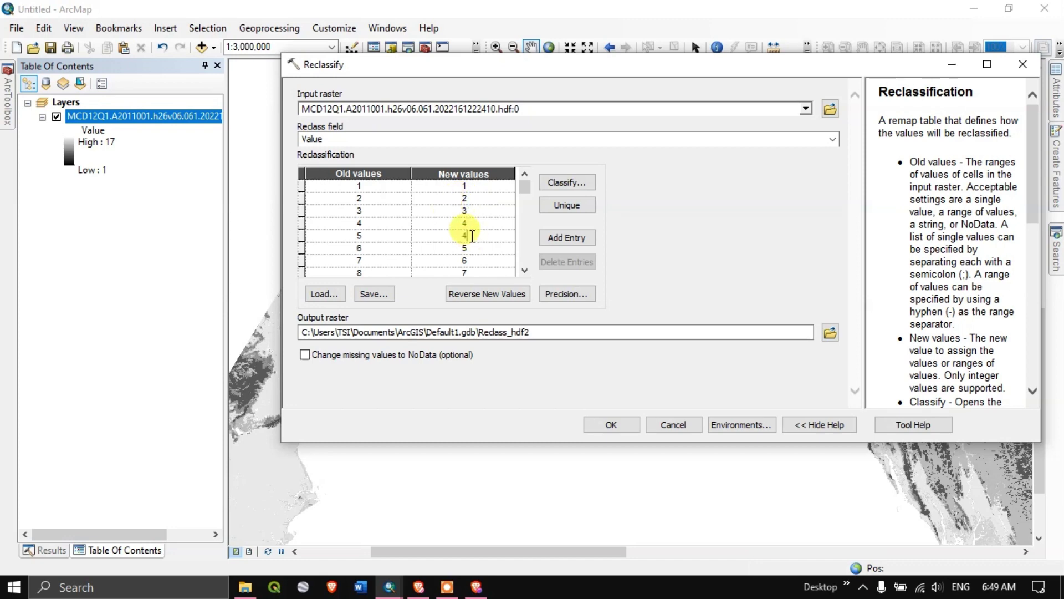
type("5")
left_click(473, 247)
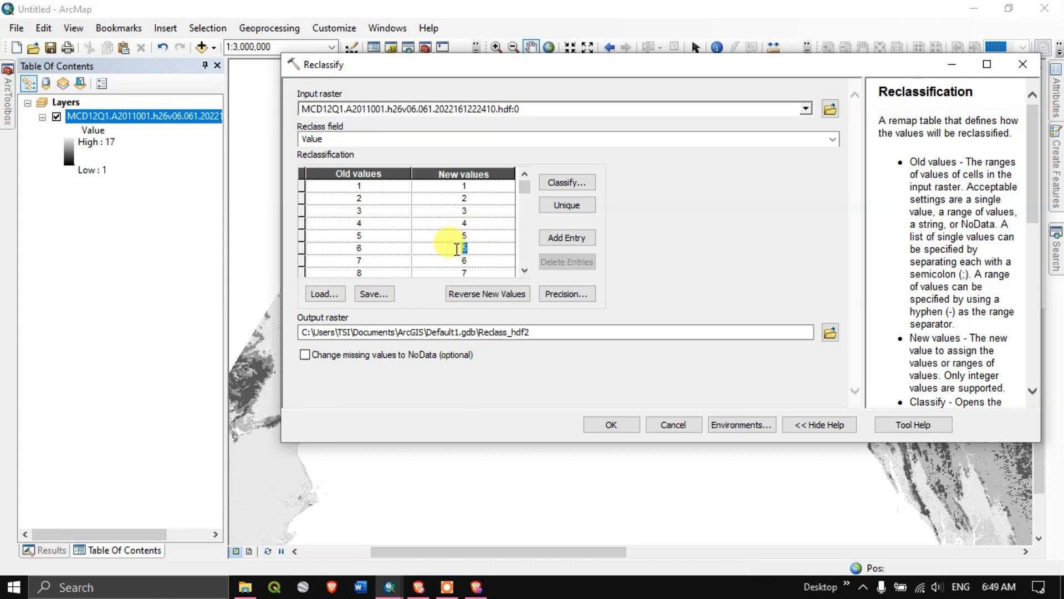
type("6")
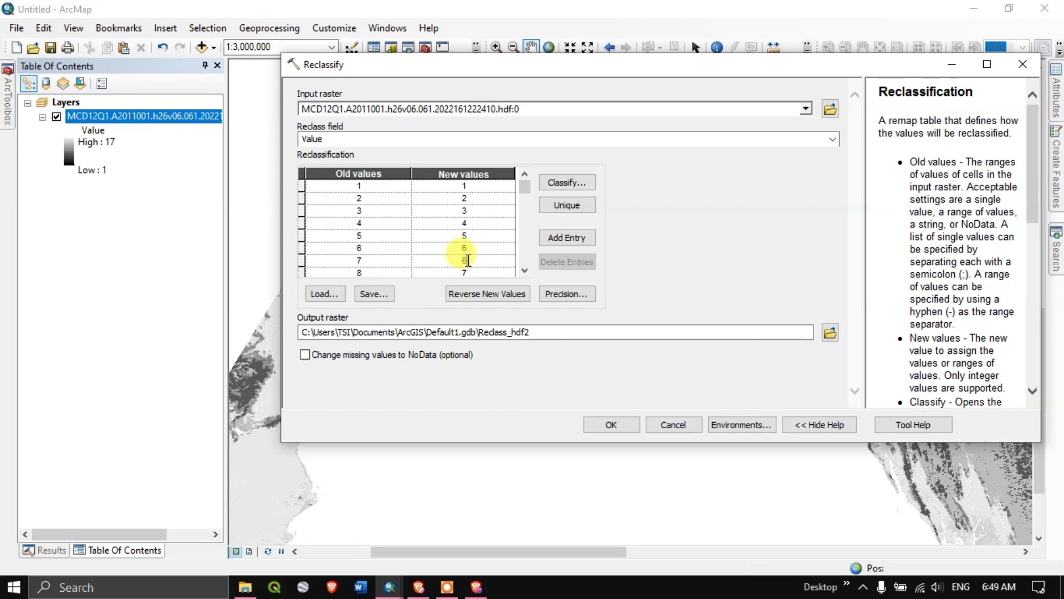
left_click(462, 260)
type("7")
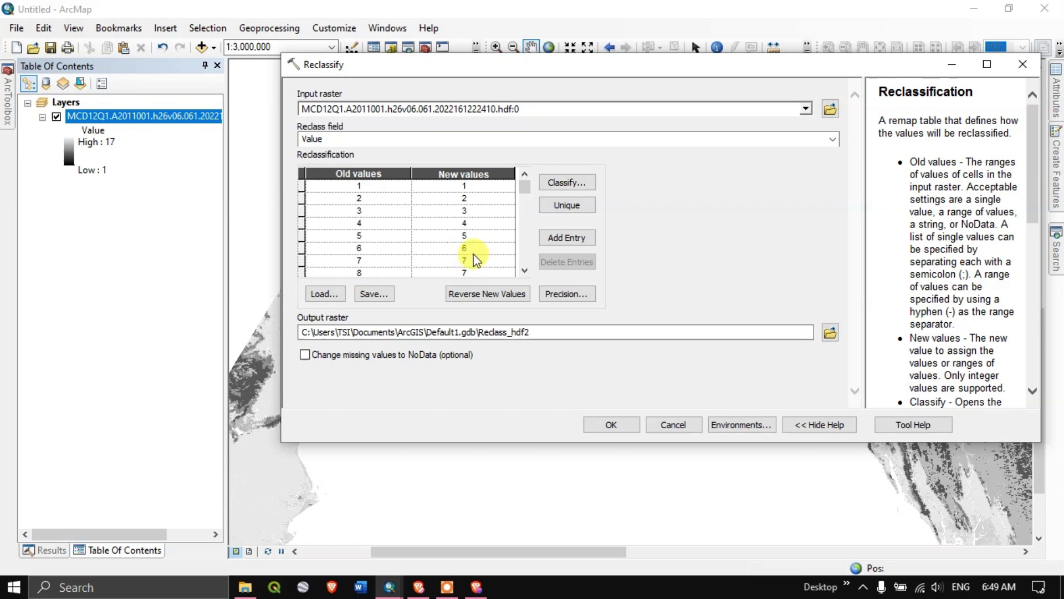
Set the new values for old values 8 through 17 to the same numbers, 8 through 17.
key("Down")
key("Down")
key("Down")
key("Down")
key("Down")
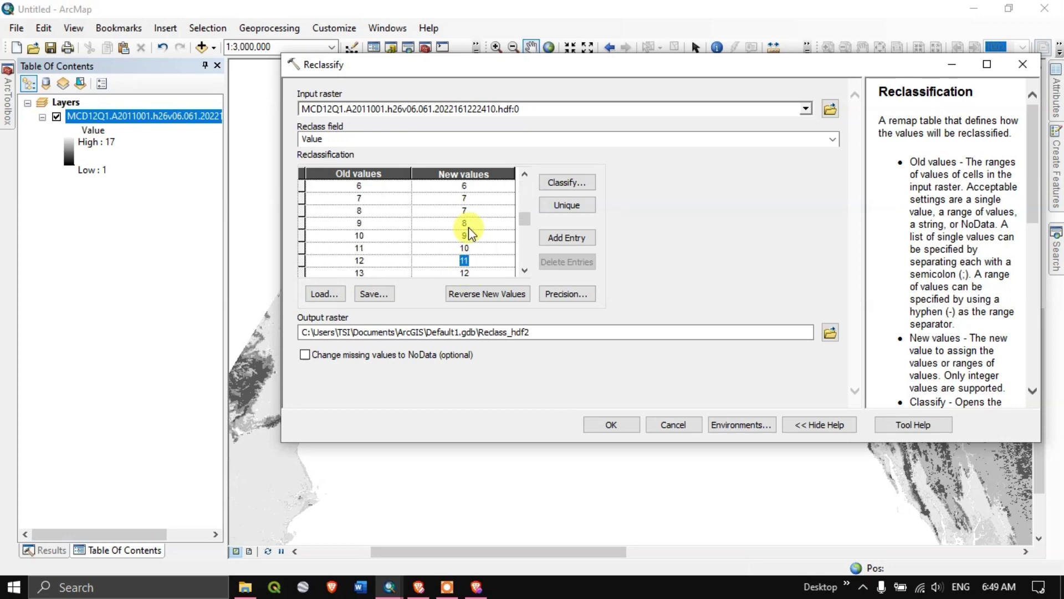
left_click(468, 209)
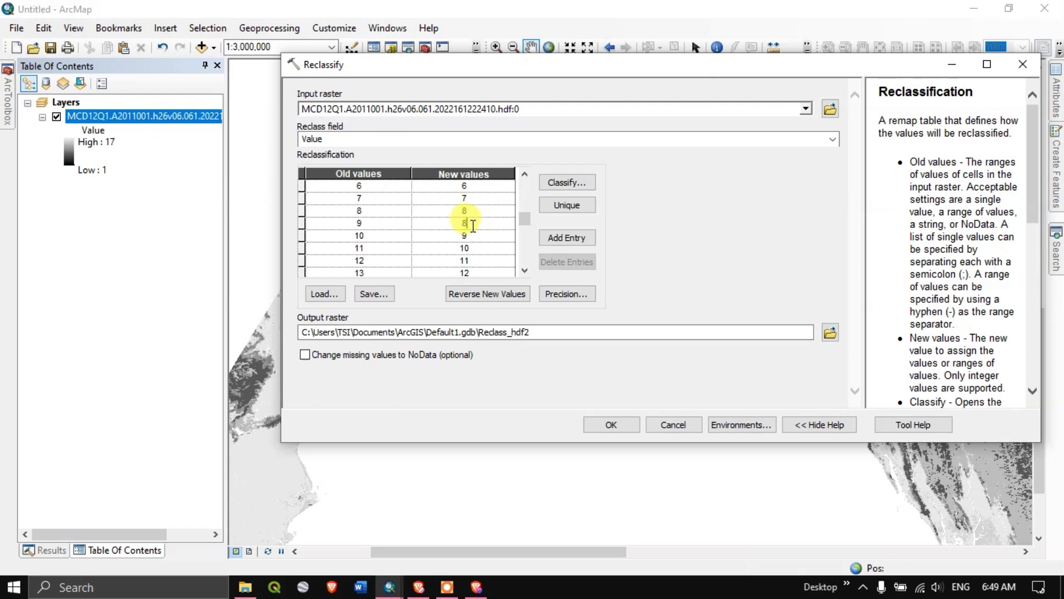
left_click(462, 227)
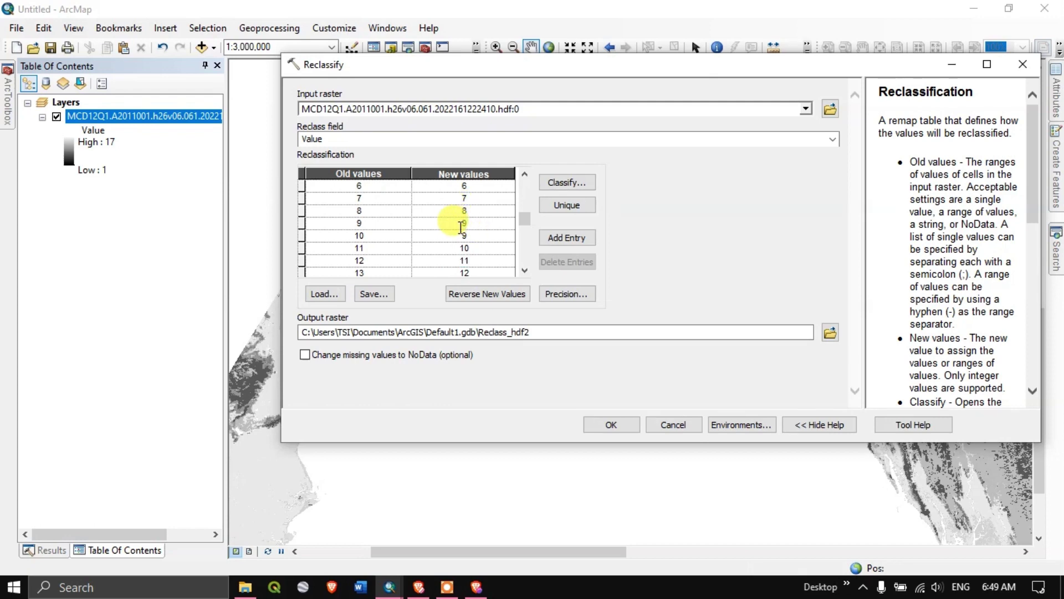
left_click(526, 257)
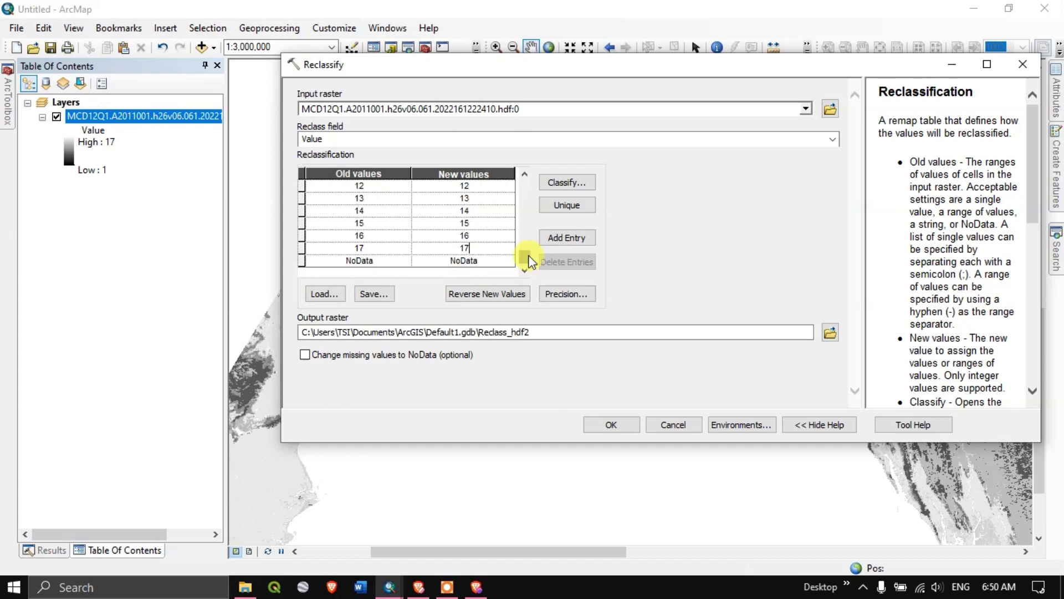
Check the completed remap table, run the reclassification to Reclass_hdf2, and hide the original MCD12Q1 layer.
scroll(523, 188, "up", 4)
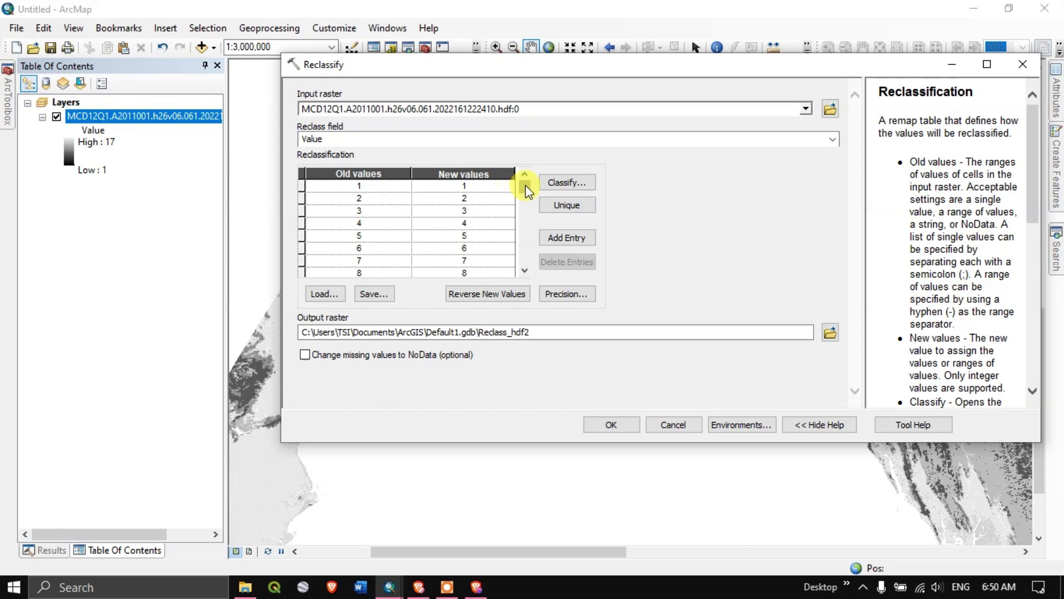
left_click(529, 269)
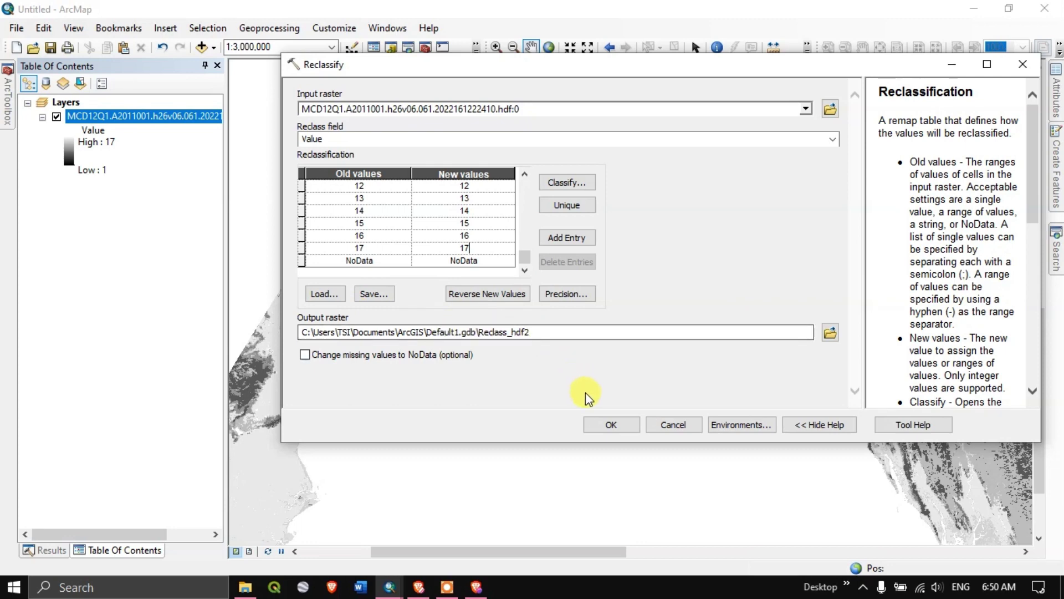
left_click(615, 424)
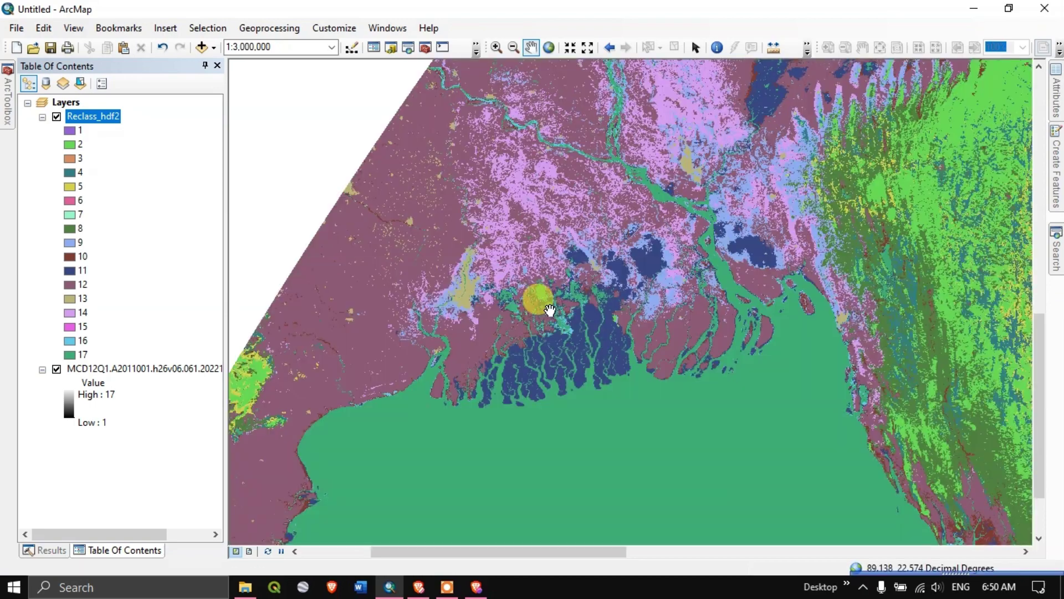
scroll(545, 309, "down", 4)
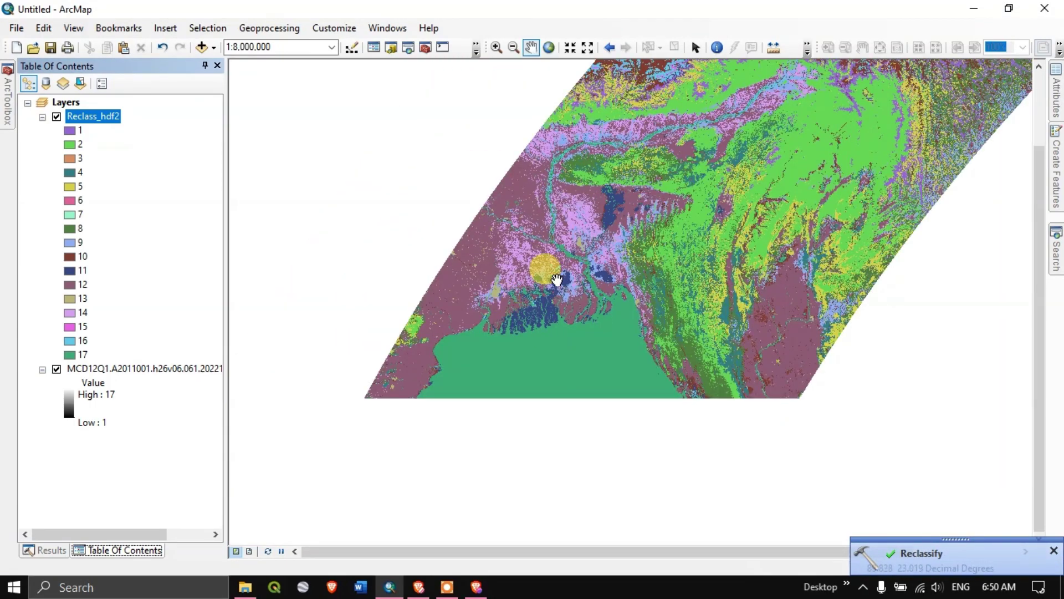
scroll(430, 311, "down", 1)
scroll(438, 319, "up", 2)
scroll(440, 321, "up", 4)
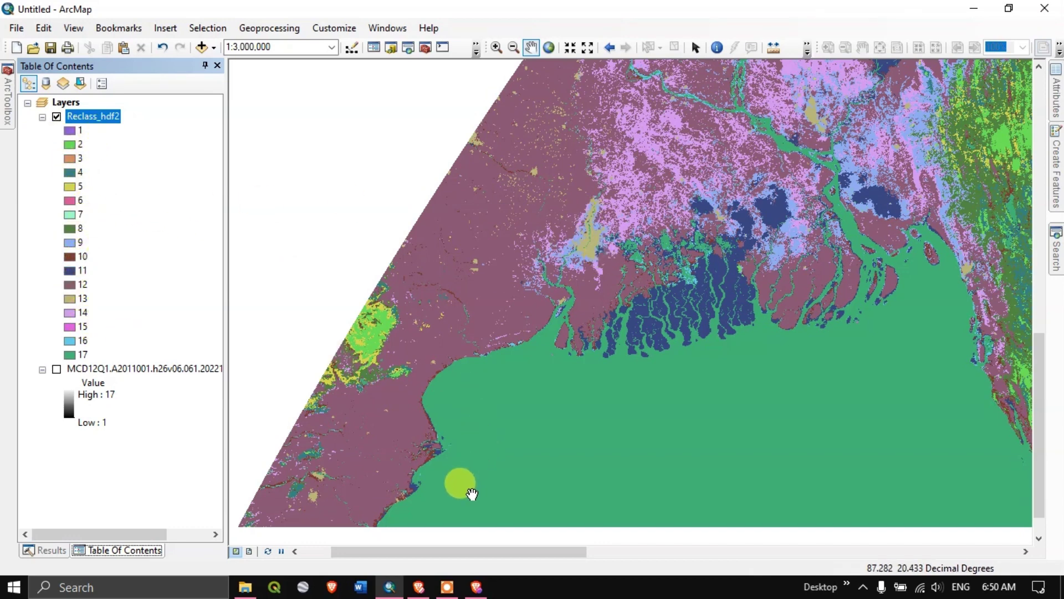
Consult the forest classes in the user guide's Table 3 in the browser, and color classes 1 and 2 of Reclass_hdf2 dark green in ArcMap.
left_click(418, 586)
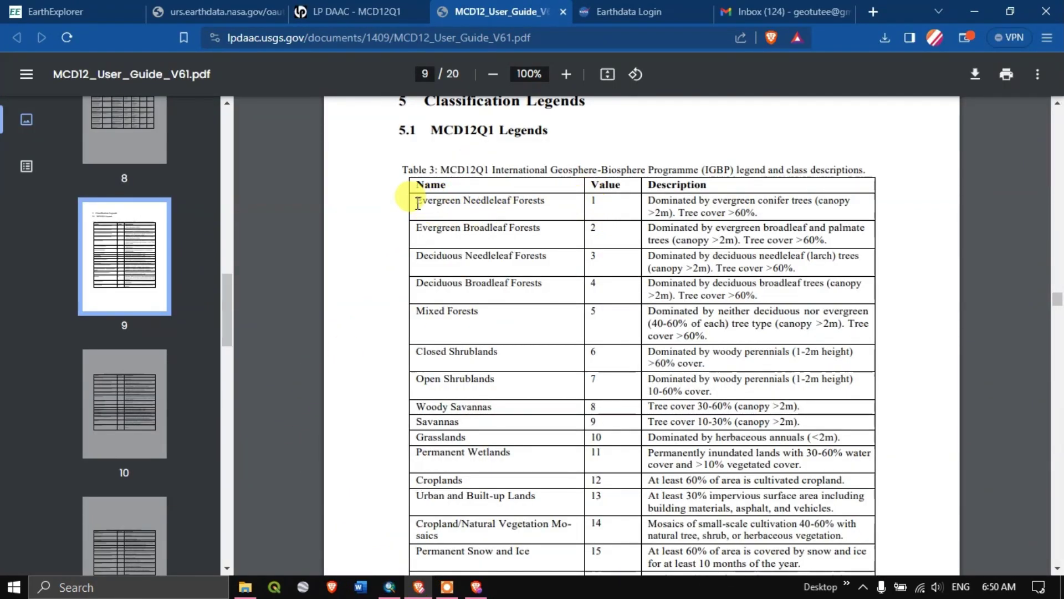
left_click_drag(415, 201, 580, 283)
left_click(586, 288)
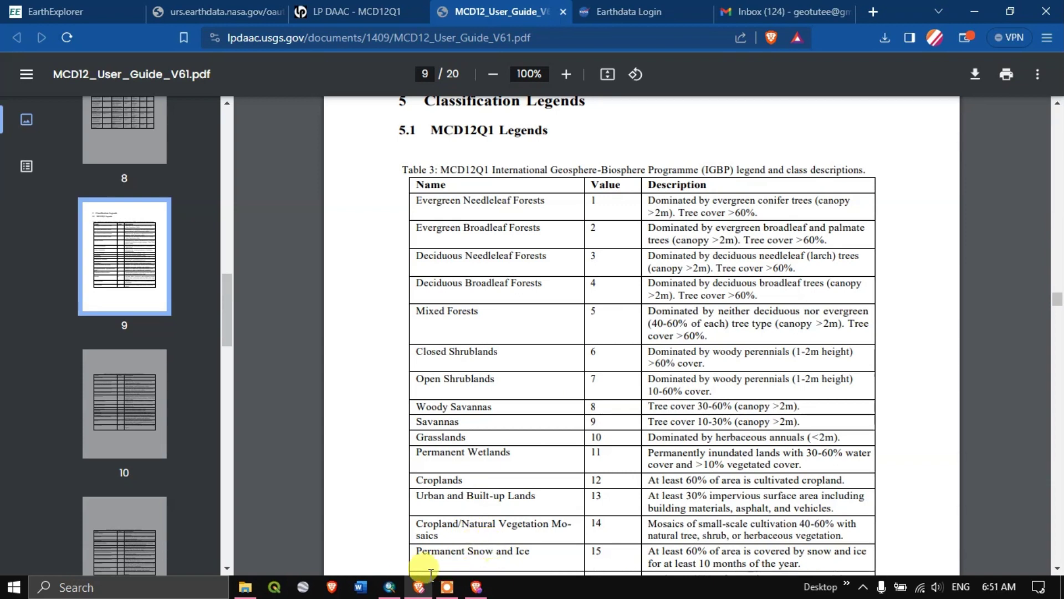
left_click(390, 587)
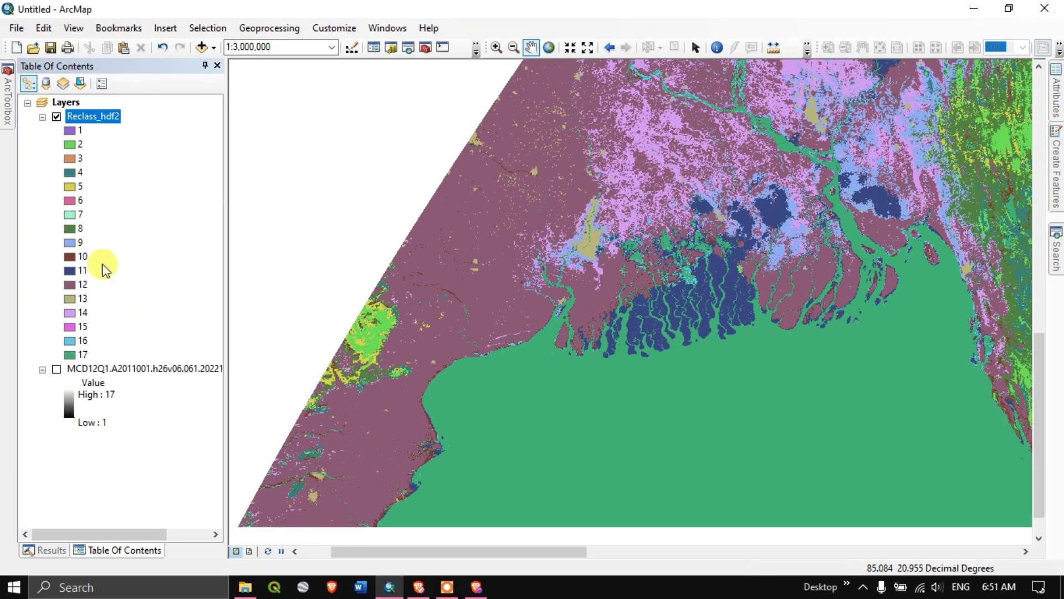
right_click(67, 131)
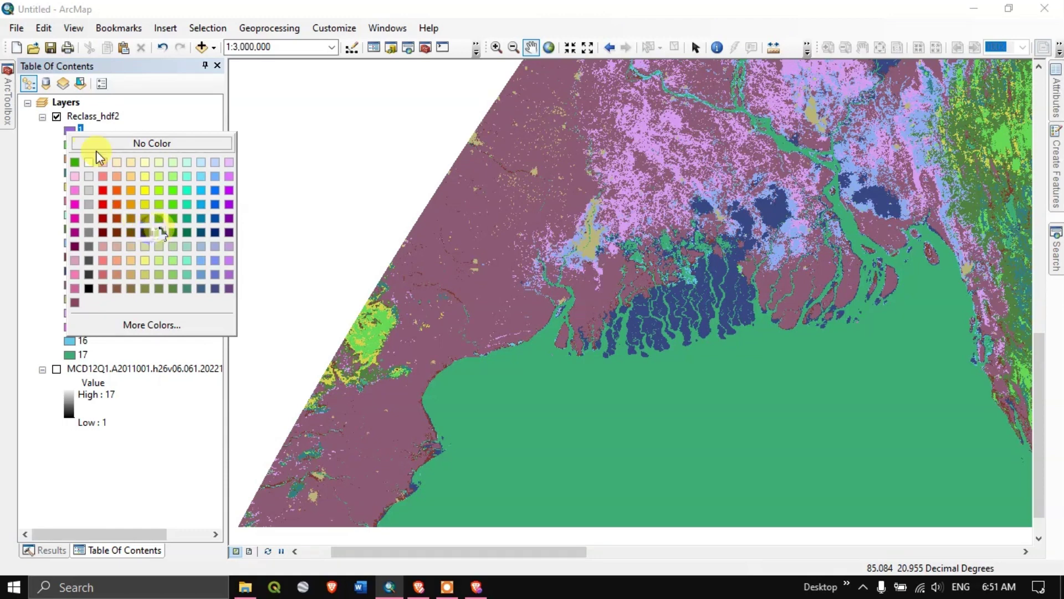
left_click(178, 235)
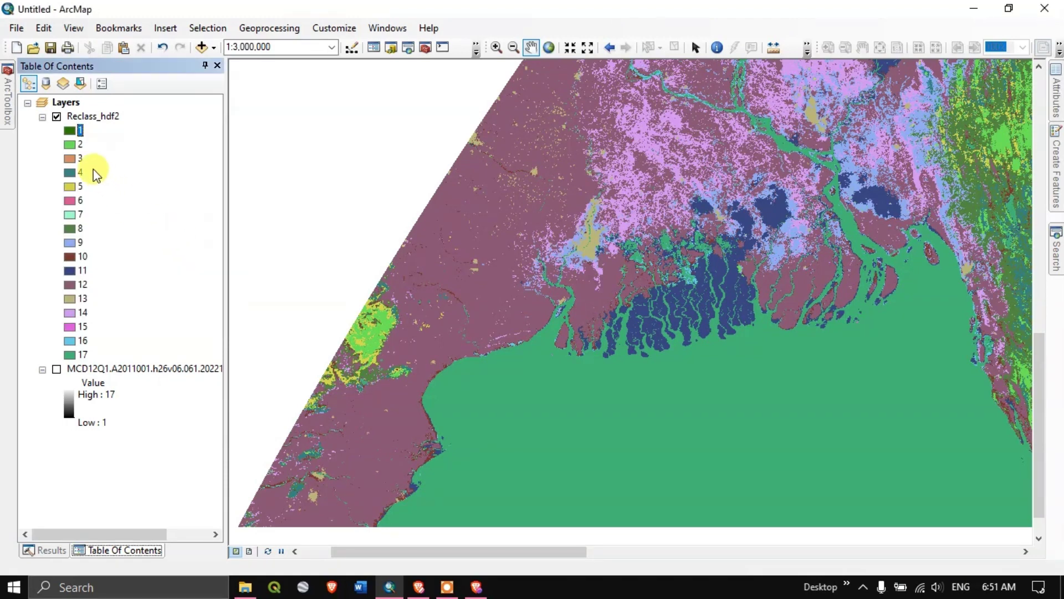
right_click(71, 148)
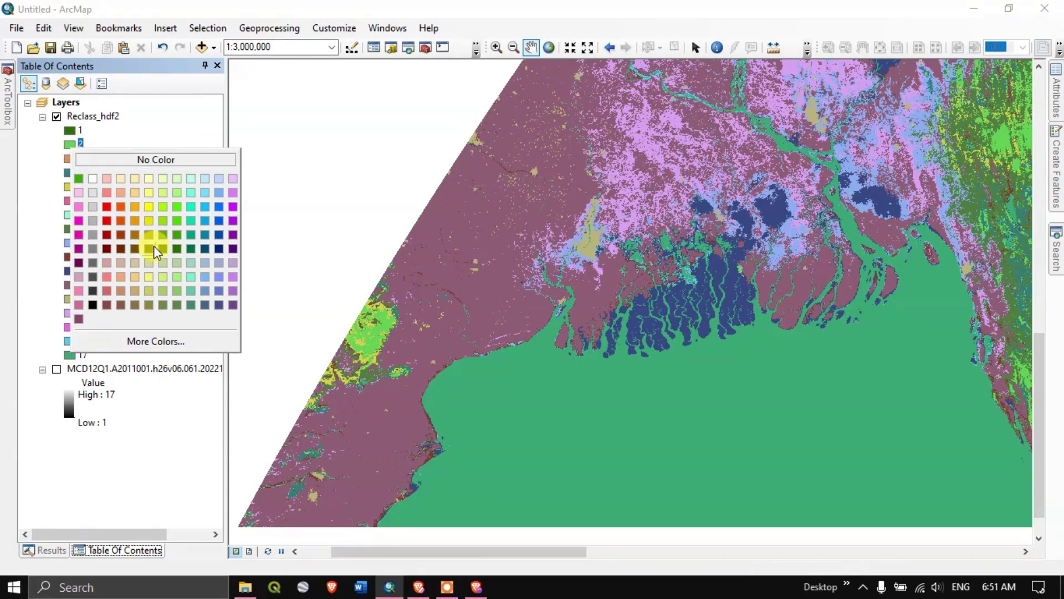
left_click(176, 250)
Color classes 3 and 4 of Reclass_hdf2 medium green and class 5 bright green.
right_click(69, 159)
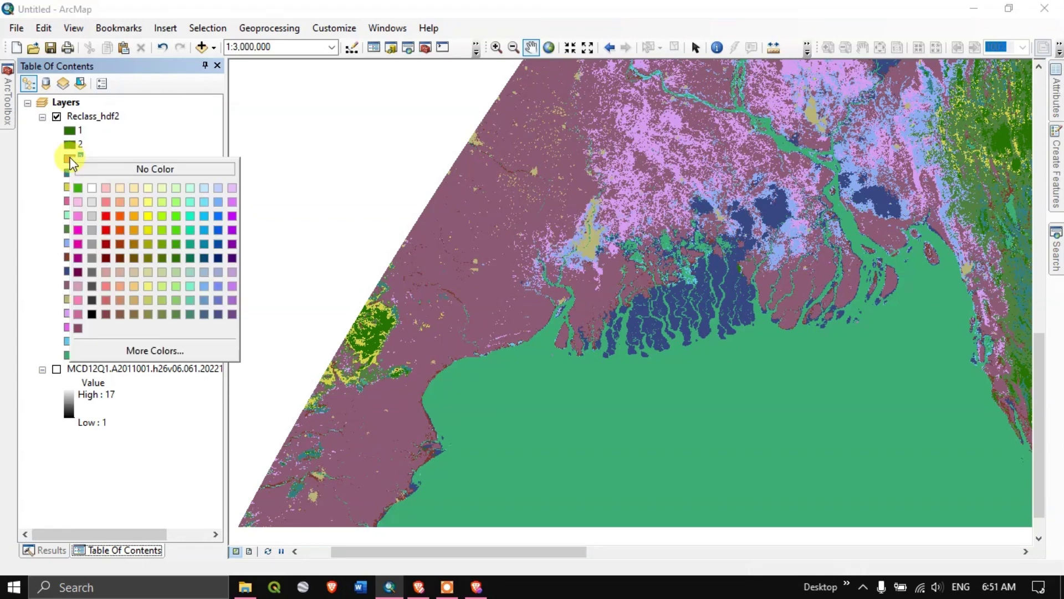
left_click(178, 243)
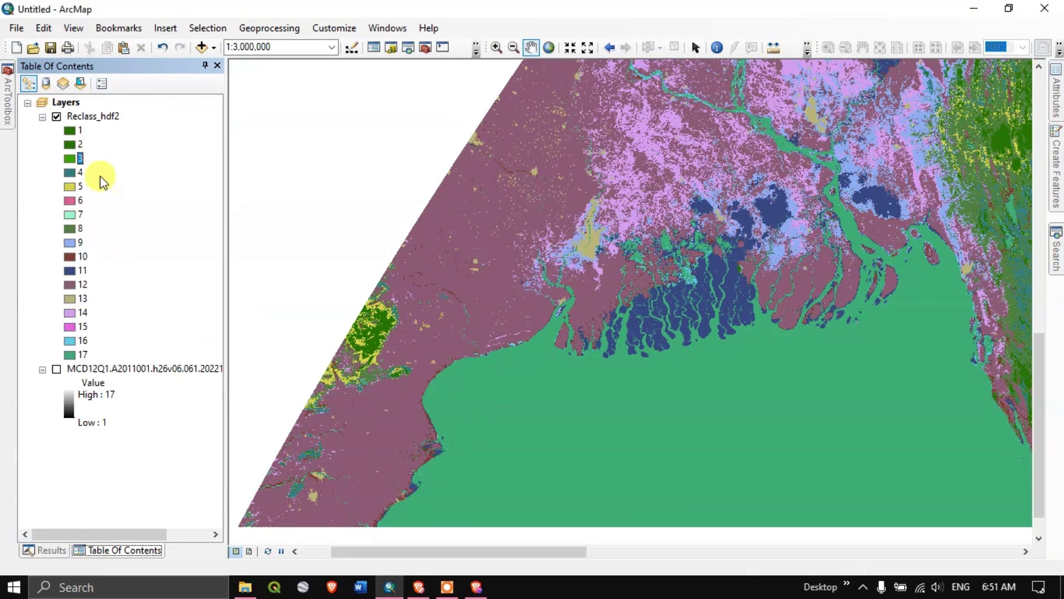
right_click(69, 173)
left_click(174, 261)
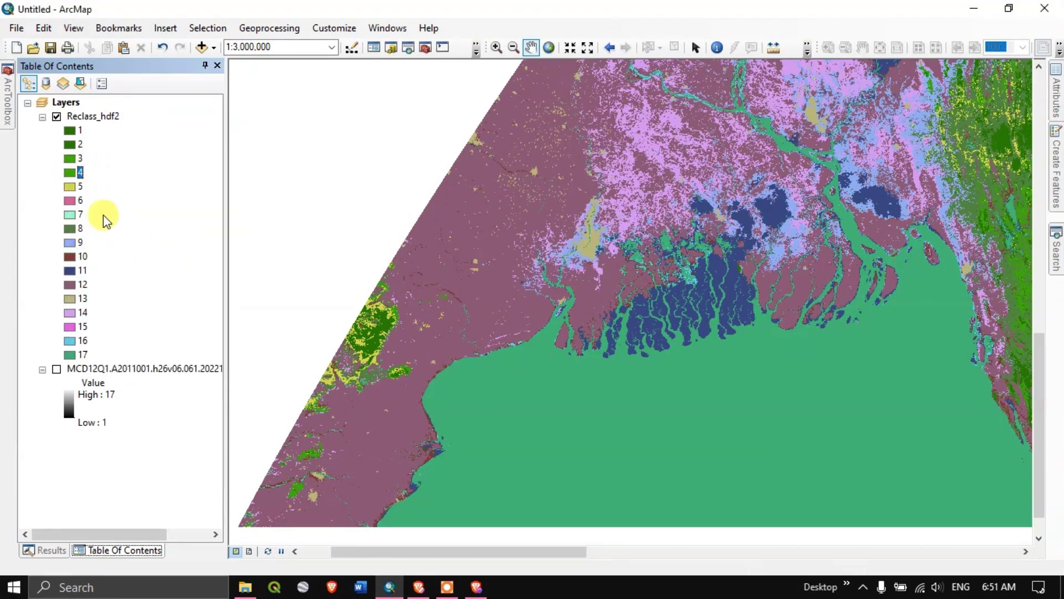
right_click(67, 186)
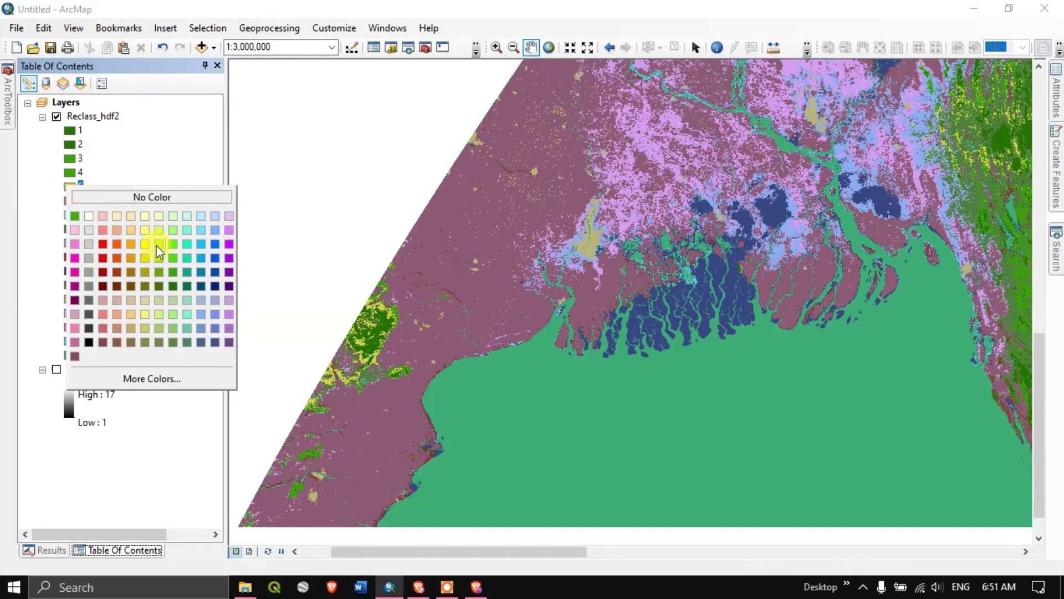
left_click(176, 271)
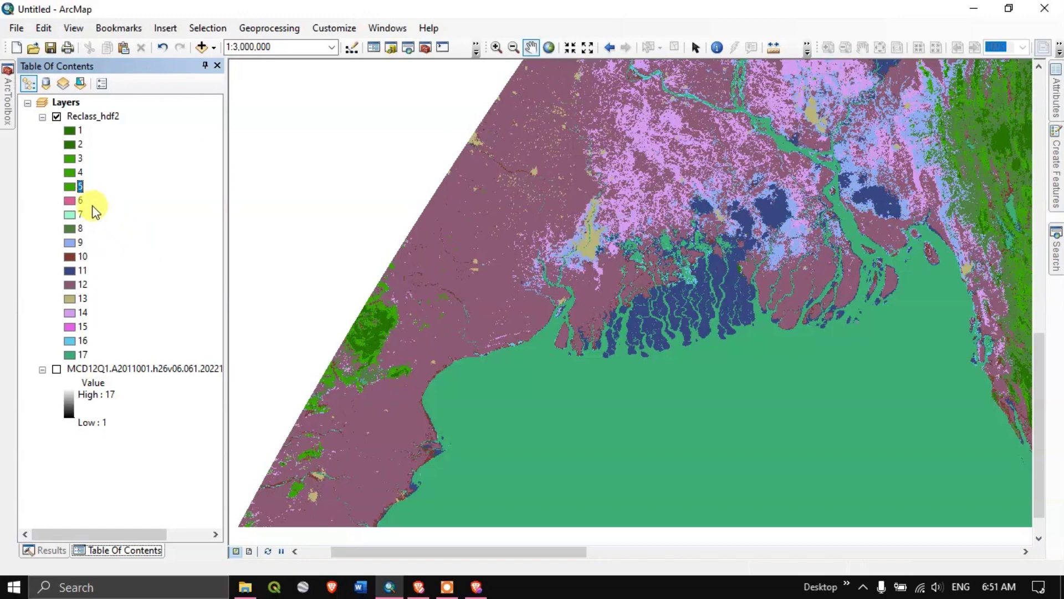
right_click(68, 188)
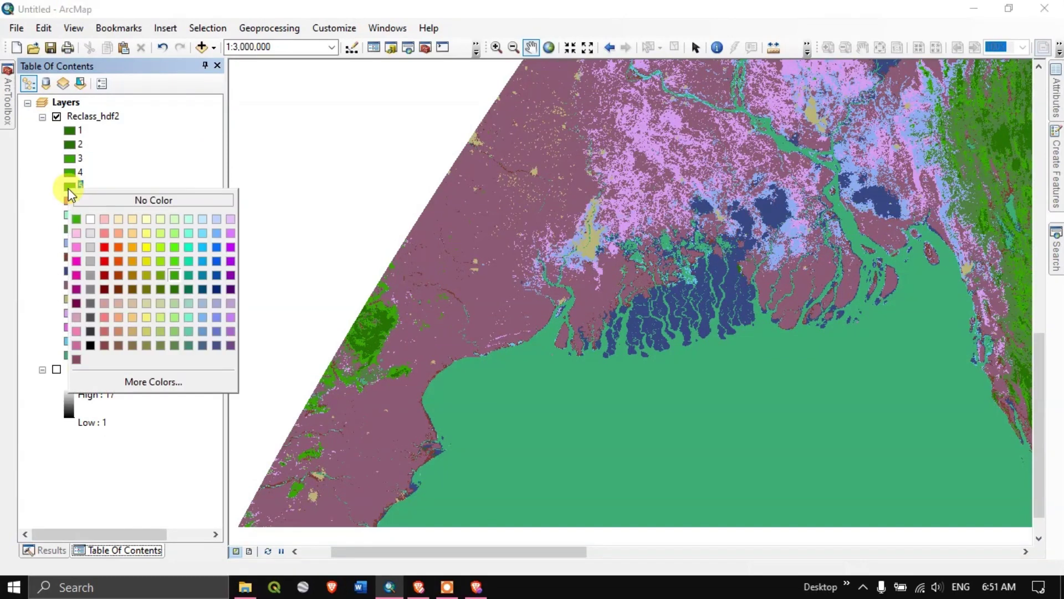
left_click(176, 265)
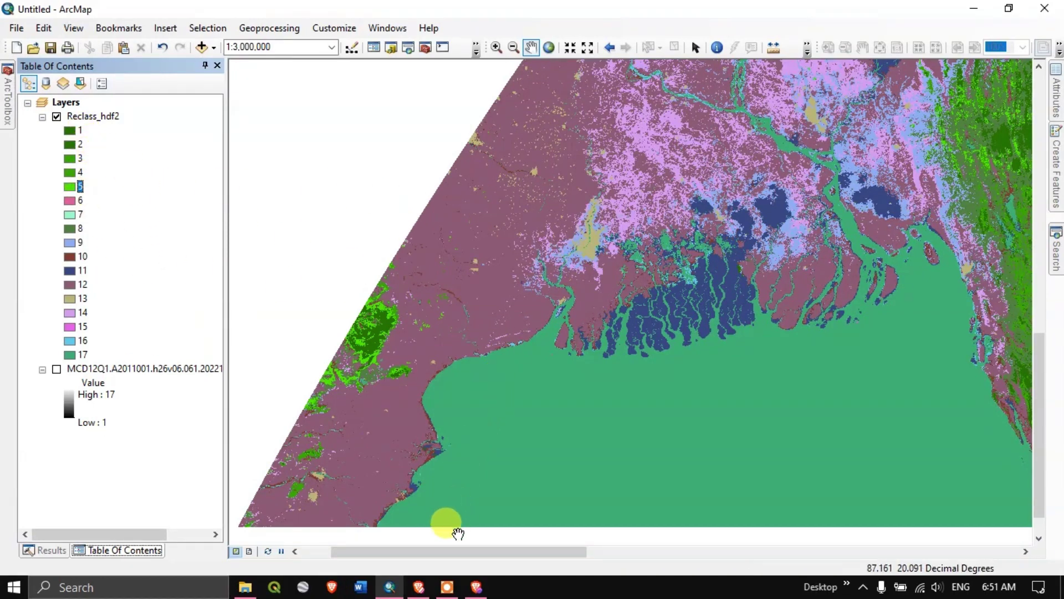
Copy the class 1 name from Table 3 of the user guide in the browser and label class 1 in ArcMap "Evergreen Needleleaf Forests".
left_click(419, 586)
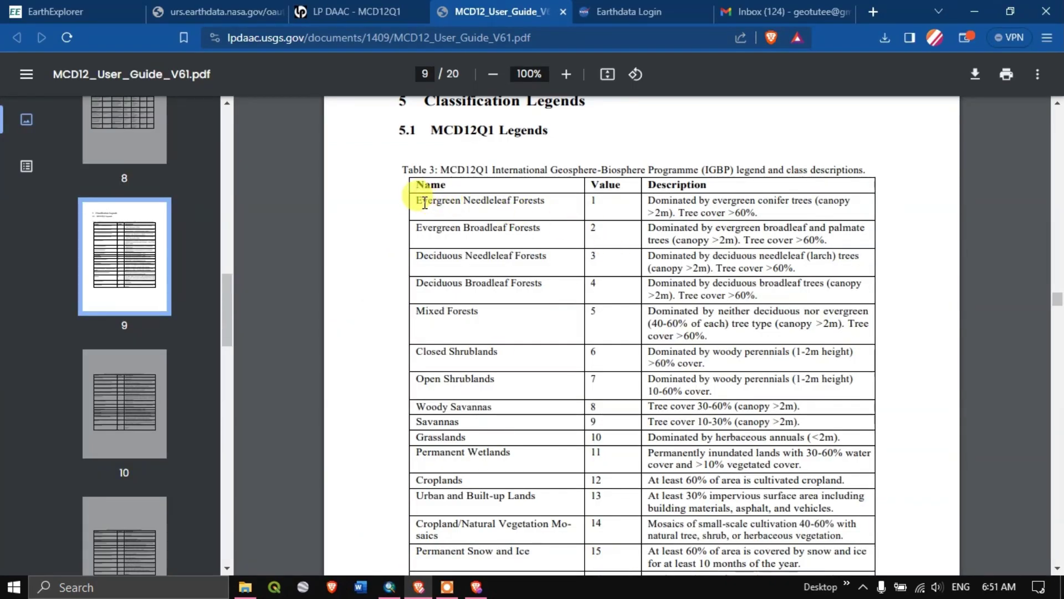
left_click_drag(416, 201, 534, 205)
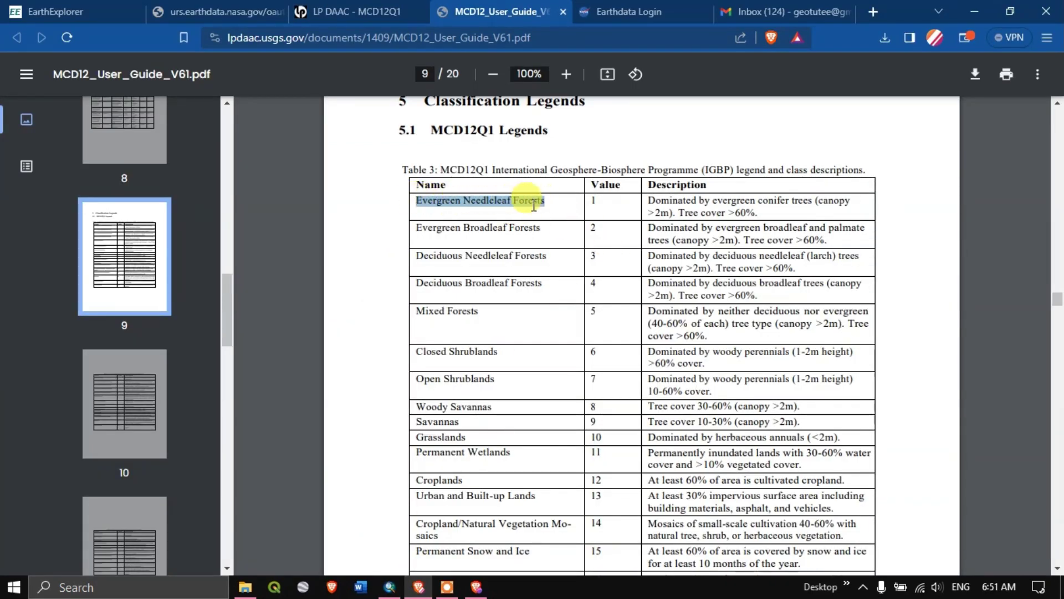
right_click(534, 205)
left_click(546, 217)
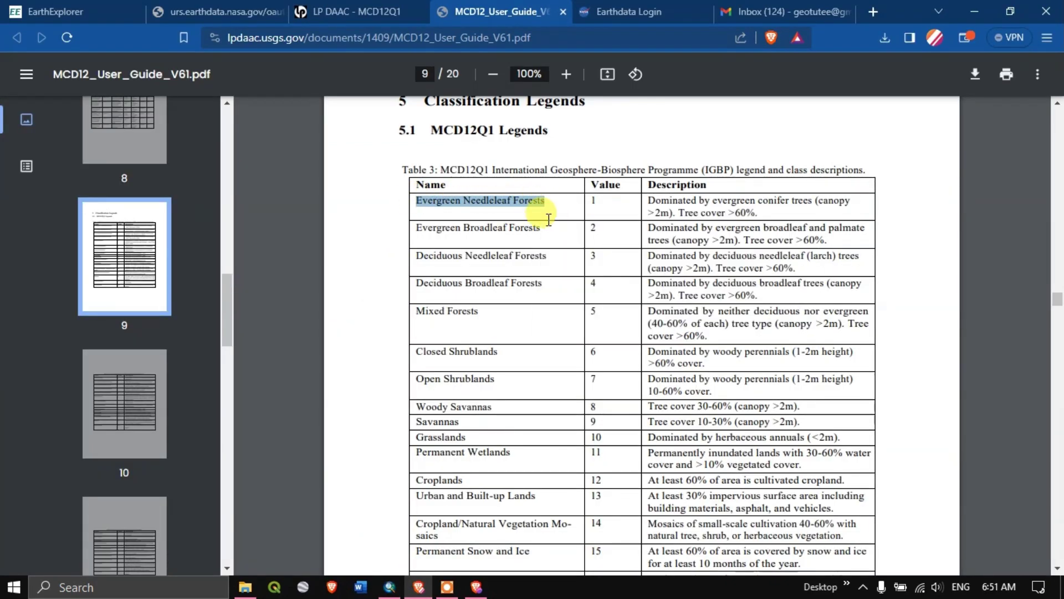
left_click(395, 582)
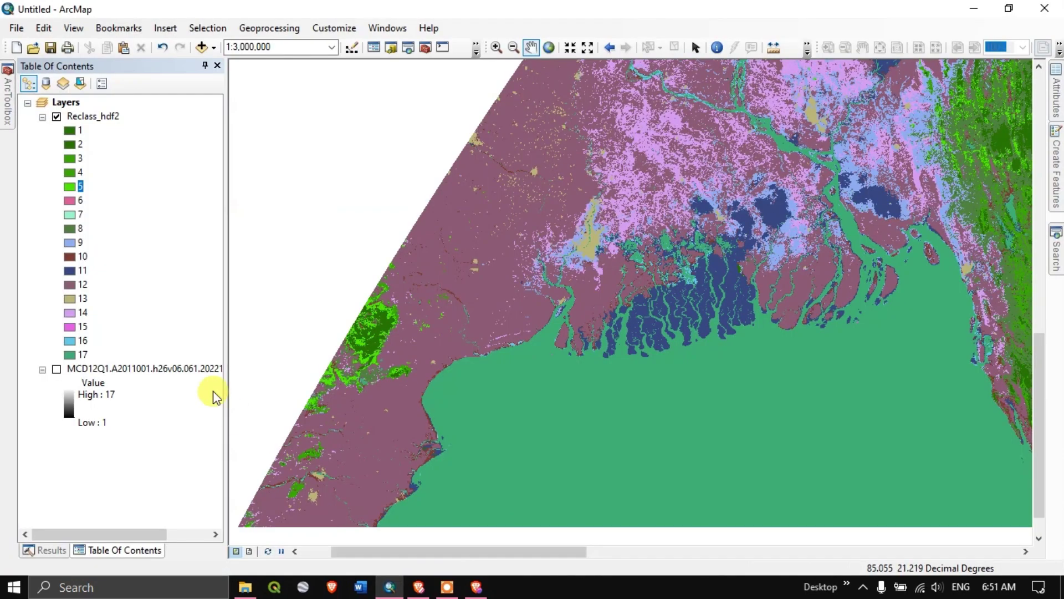
left_click(82, 133)
left_click(82, 132)
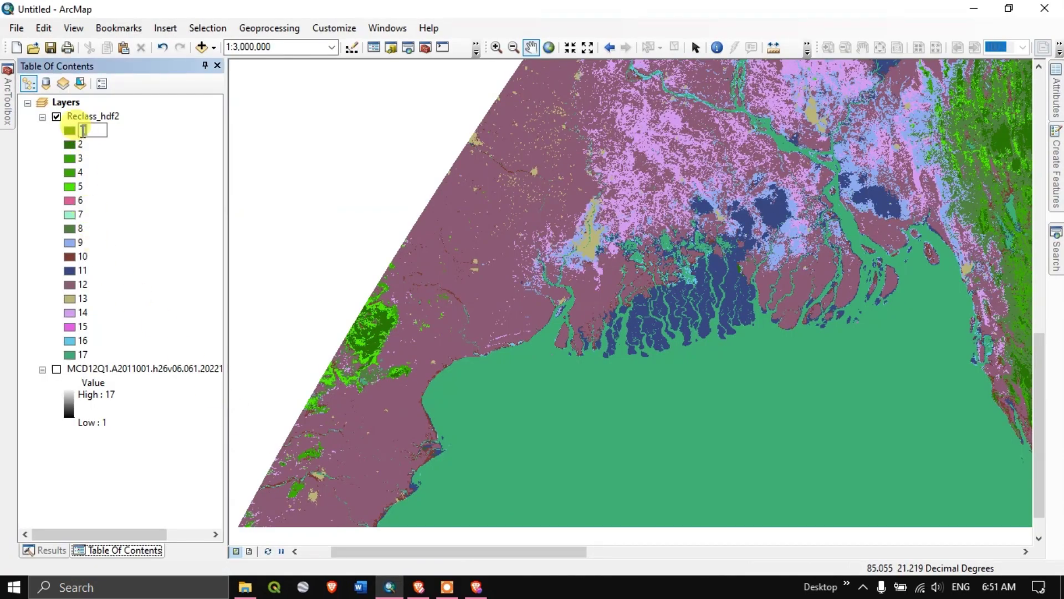
key("ctrl+v")
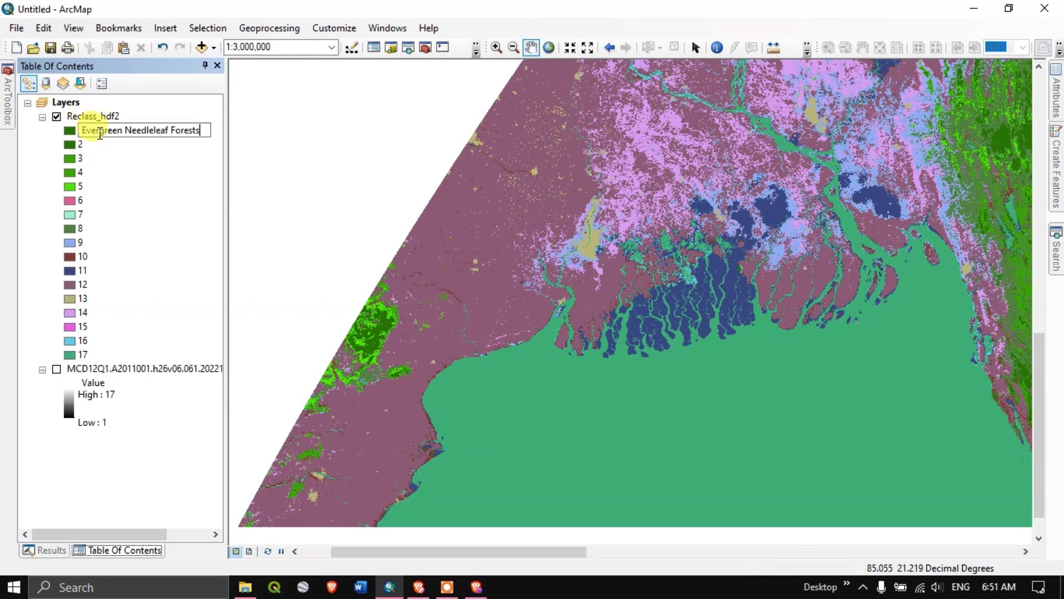
key("Return")
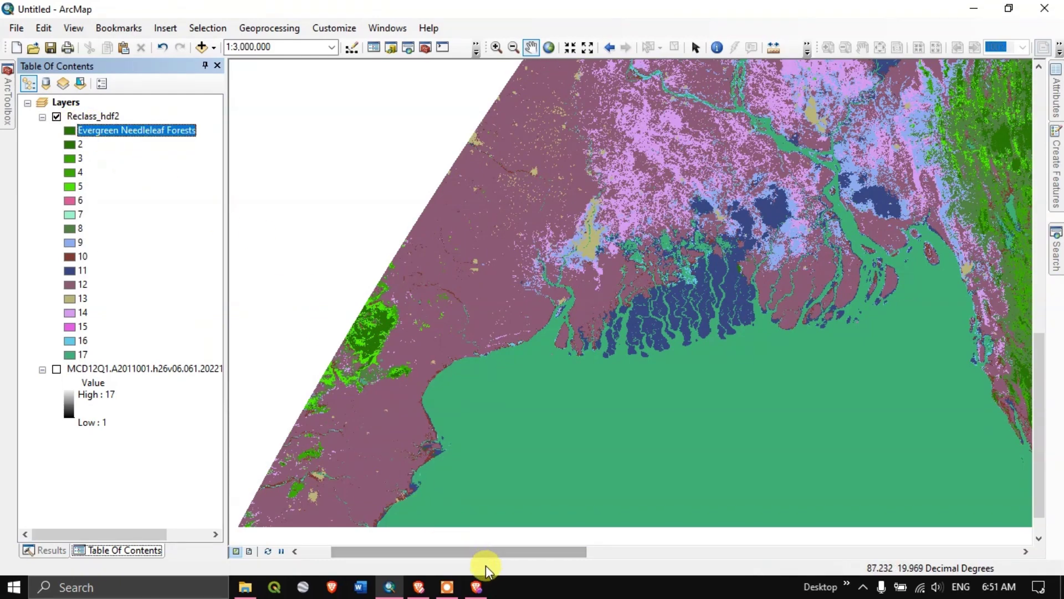
Copy the class 2 name from the user guide in the browser and label class 2 of Reclass_hdf2 in ArcMap "Evergreen Broadleaf Forests".
left_click(477, 586)
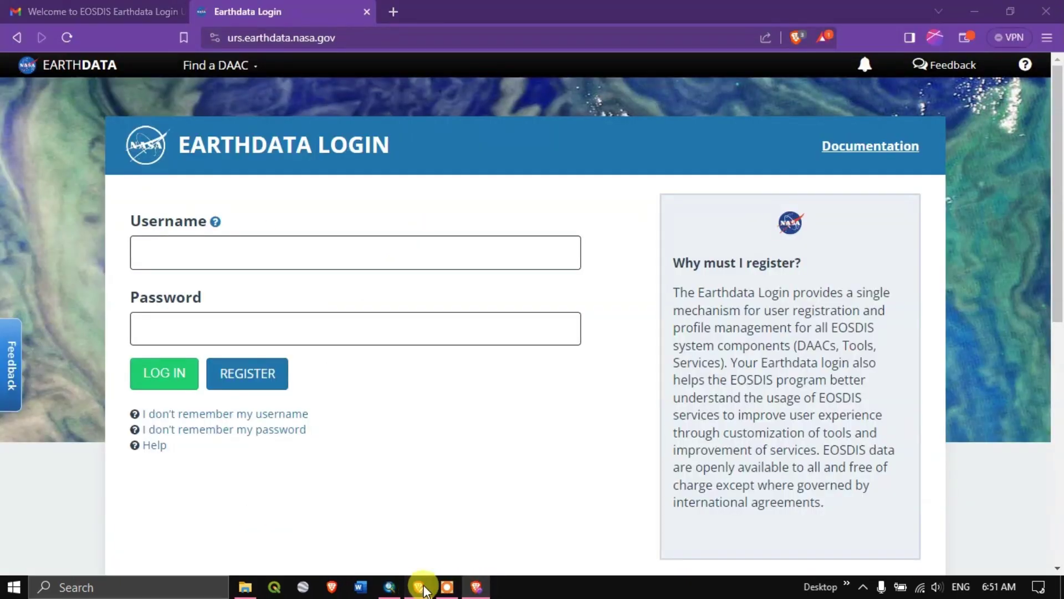
left_click(422, 586)
left_click_drag(415, 228, 555, 232)
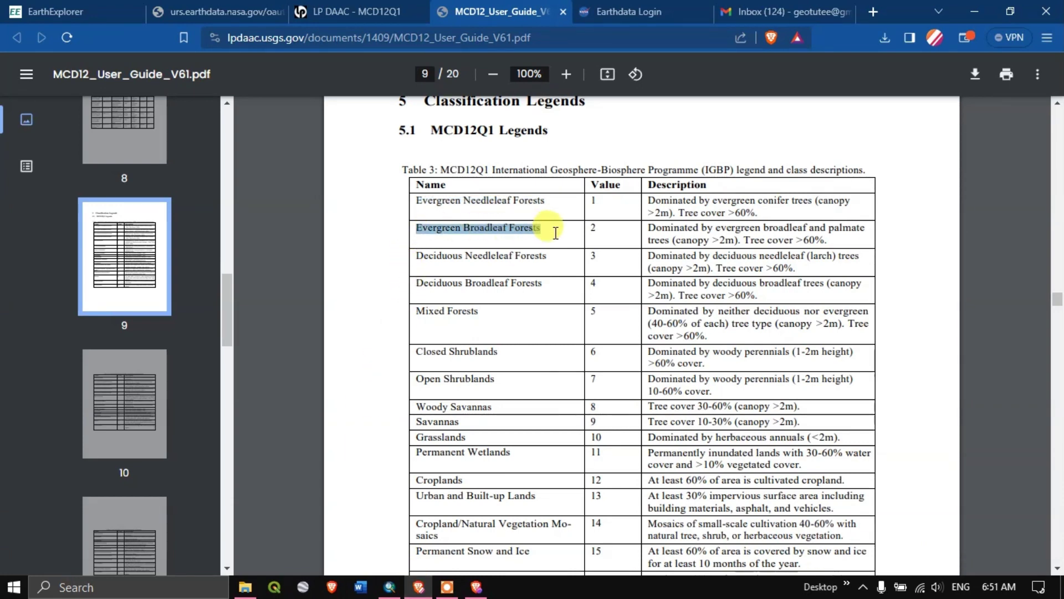
left_click(390, 587)
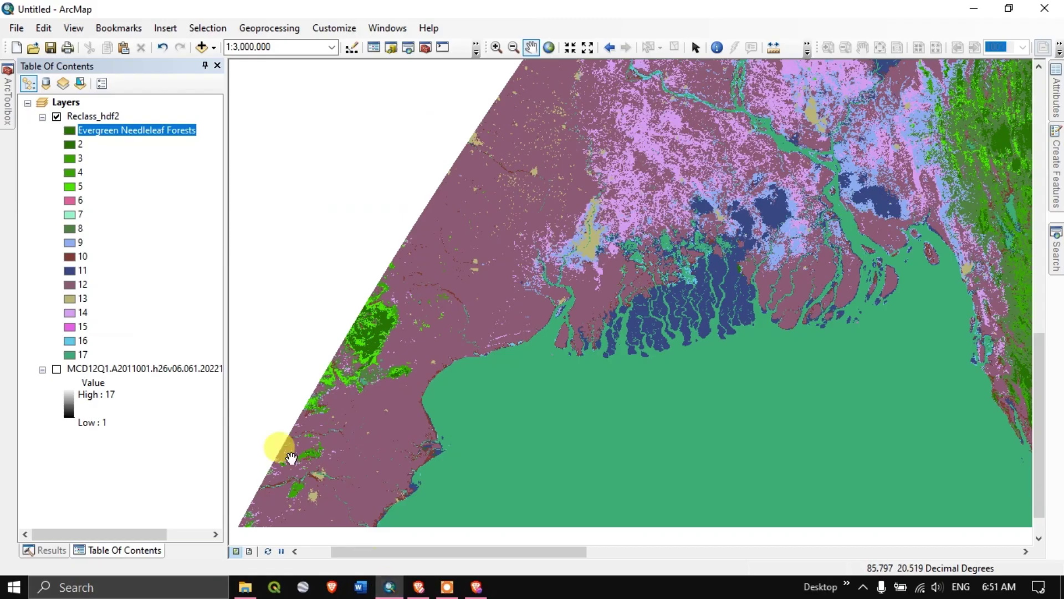
left_click(81, 145)
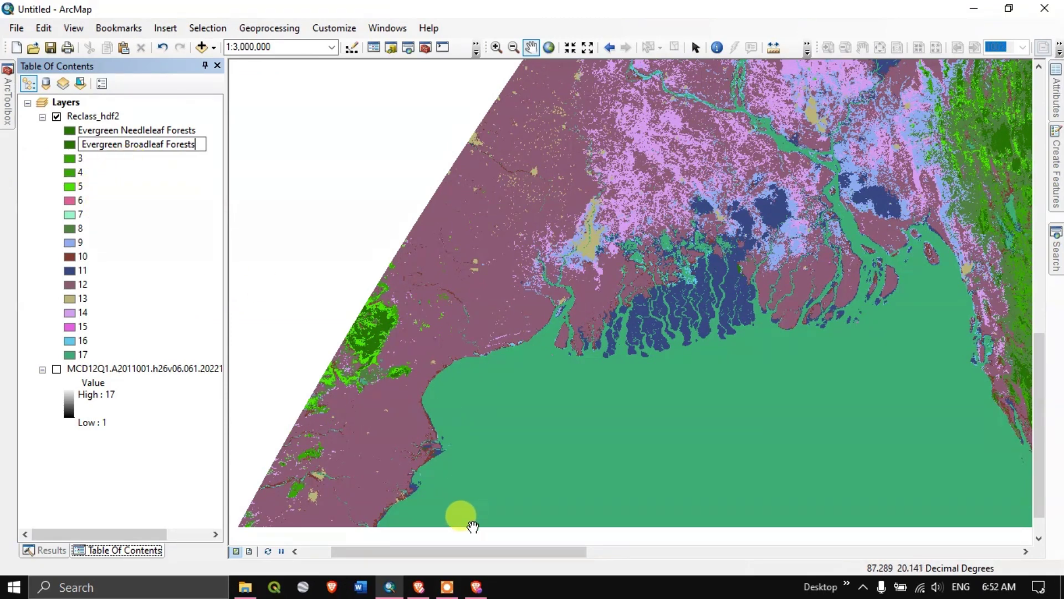
Consult the shrubland classes in the browser's user guide, and color class 6 light yellow-green and class 7 light green in ArcMap.
left_click(419, 586)
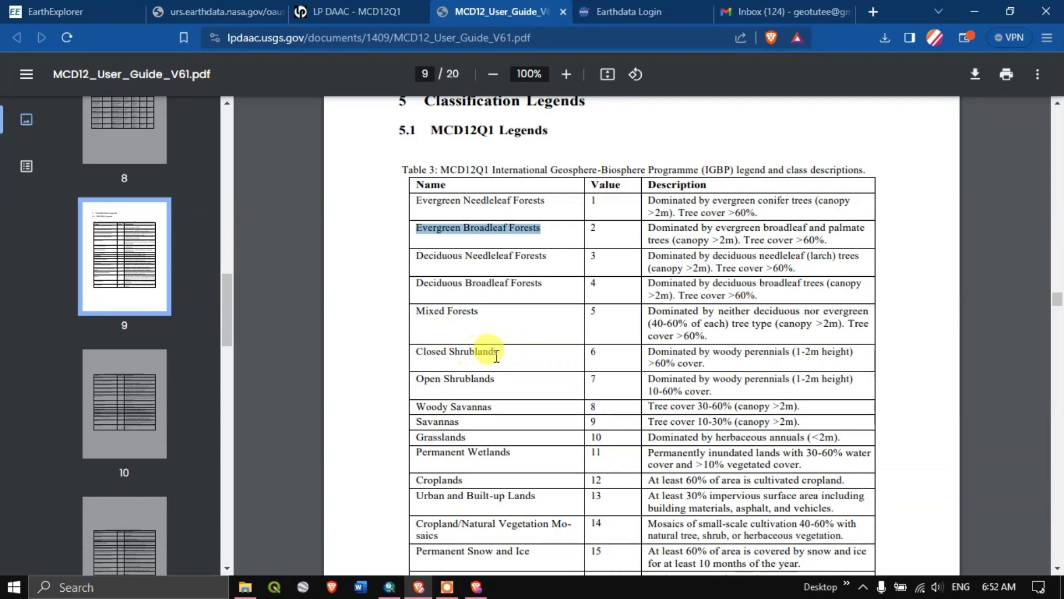
left_click_drag(450, 352, 502, 355)
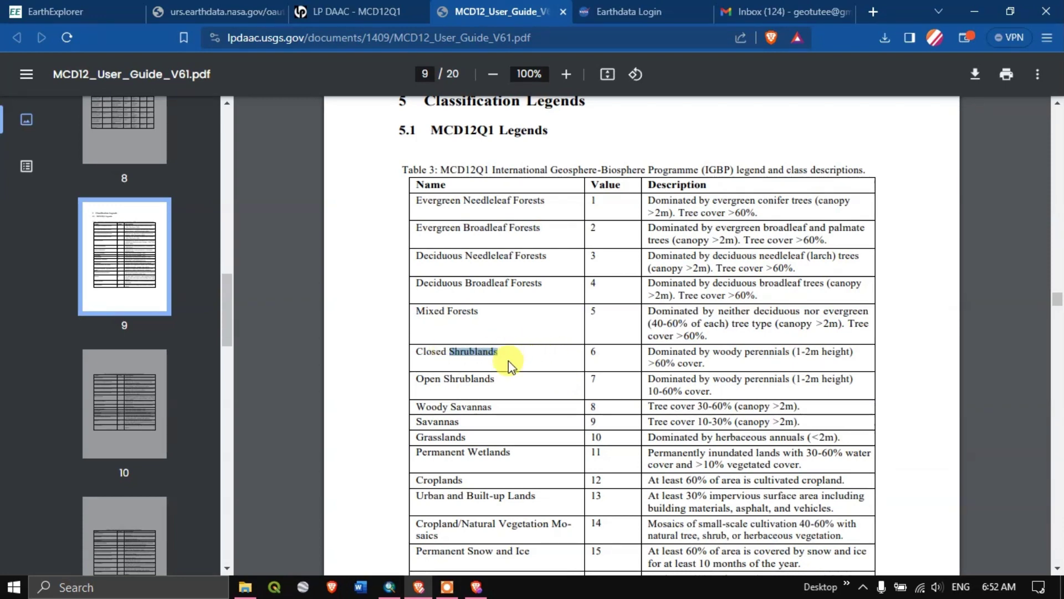
left_click_drag(429, 383, 496, 381)
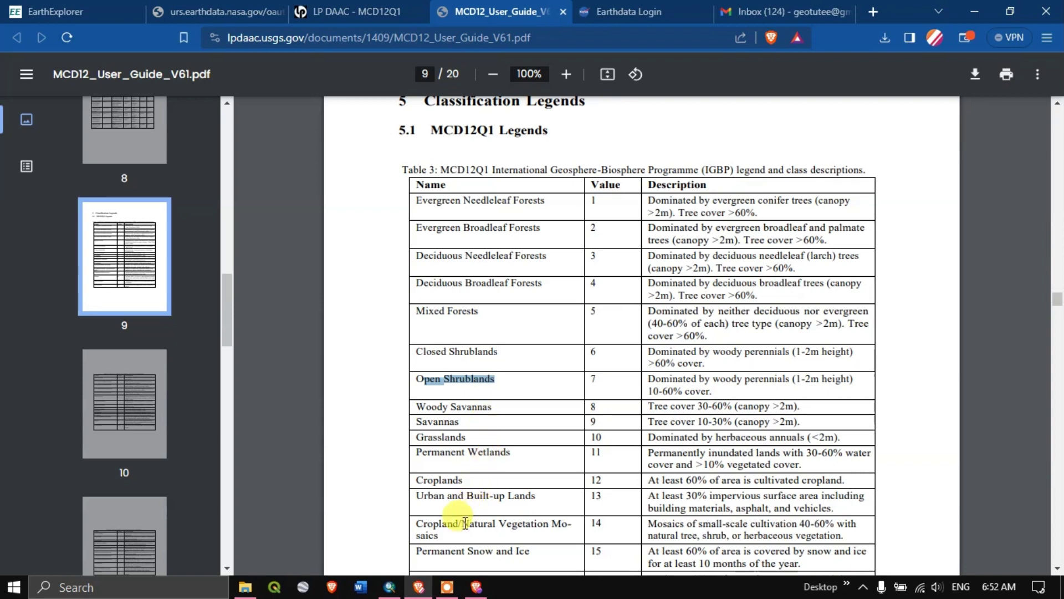
left_click(390, 586)
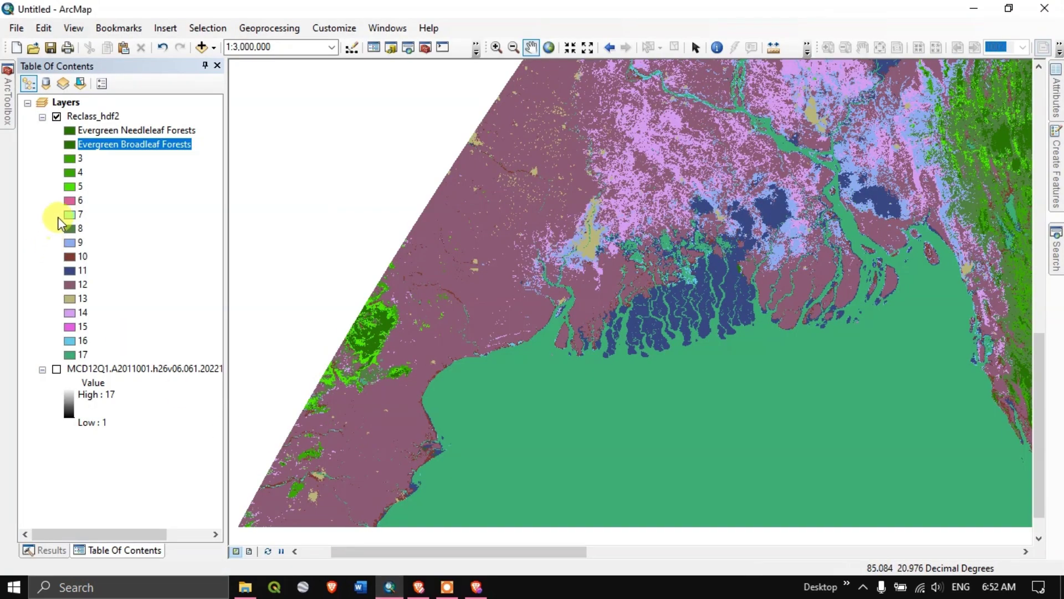
right_click(72, 201)
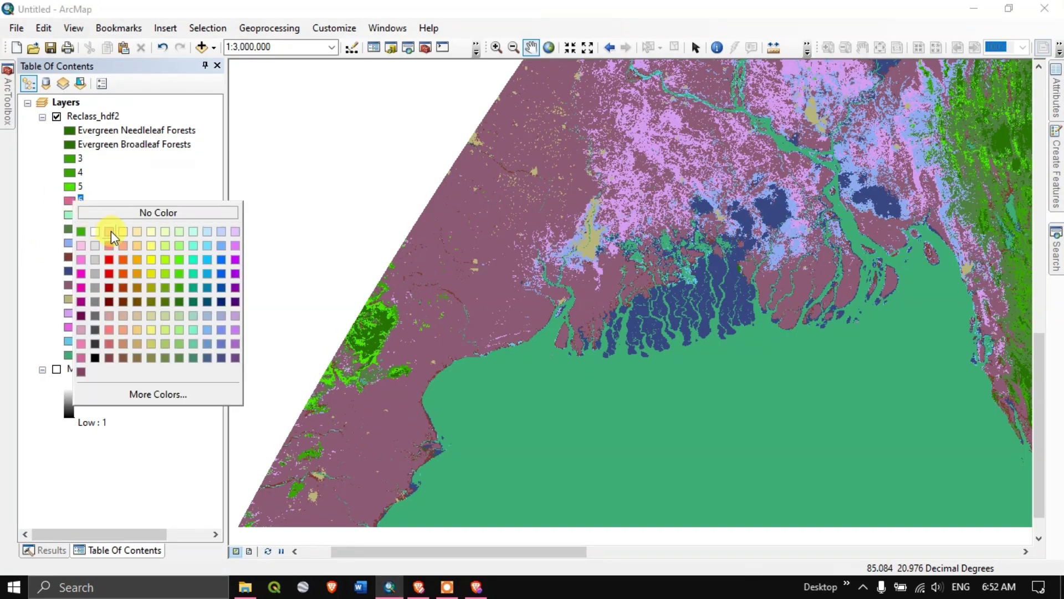
left_click(168, 247)
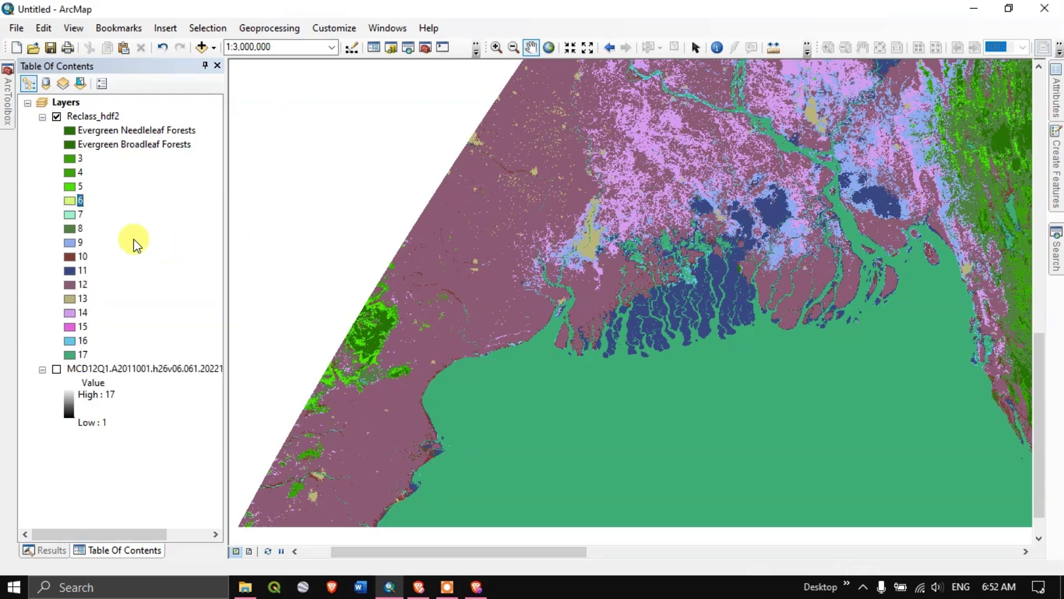
right_click(73, 219)
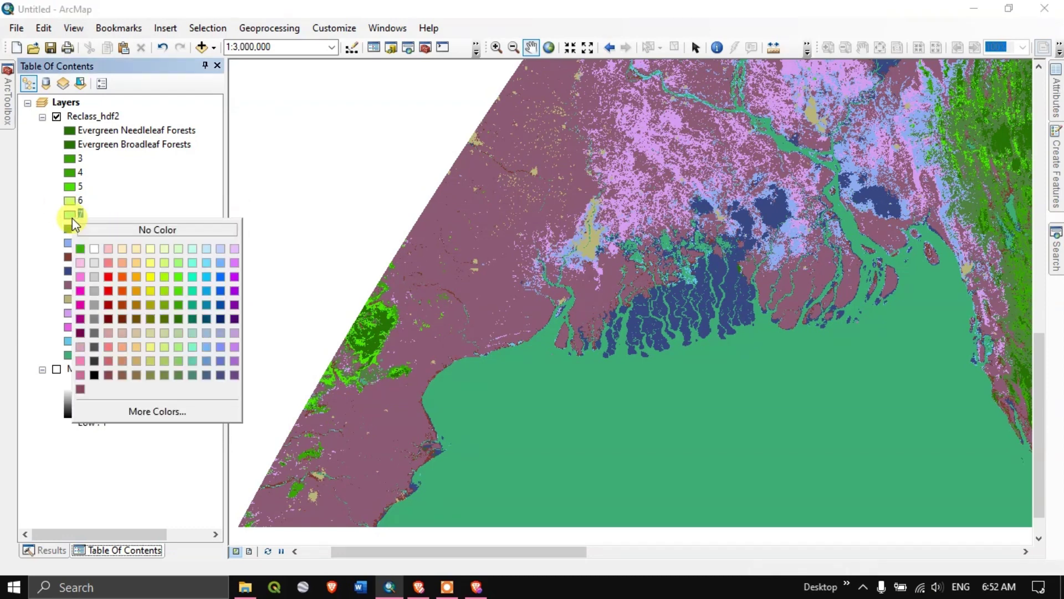
left_click(178, 262)
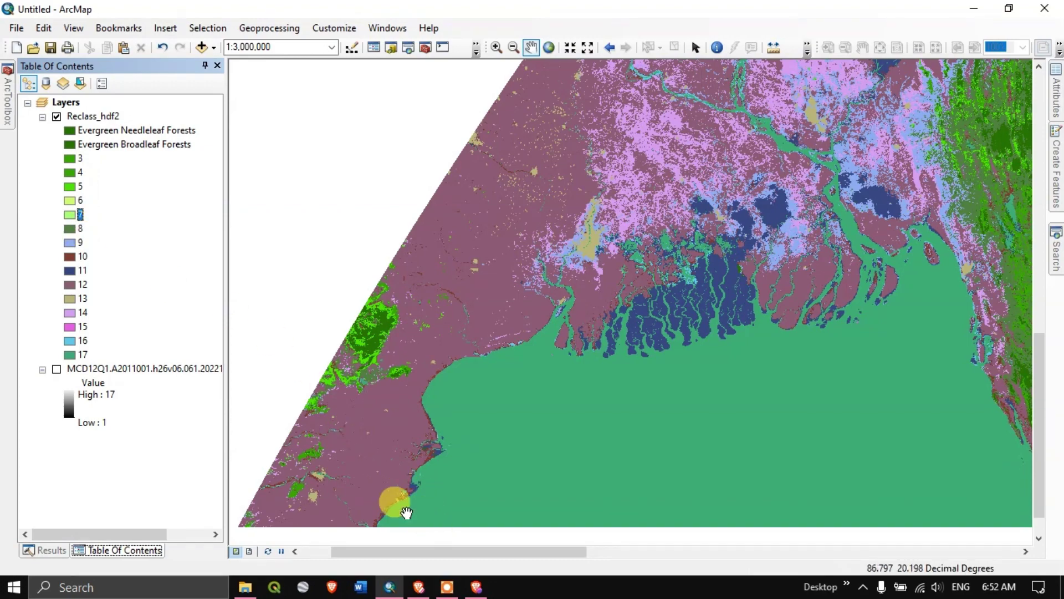
Look up Urban and Built-up Lands in the browser's user guide and color its class 13 red in ArcMap.
left_click(419, 588)
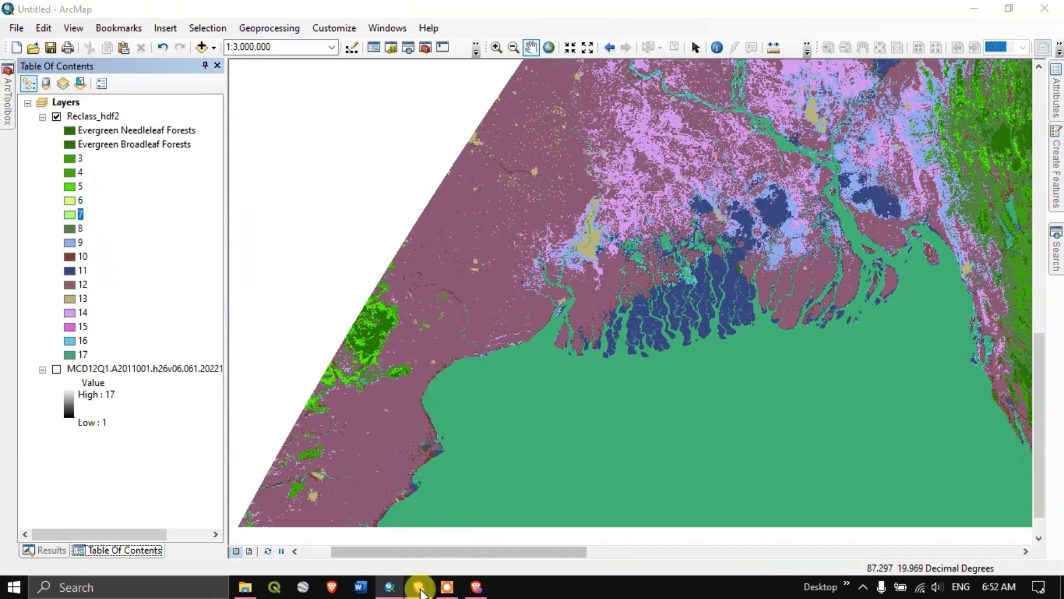
scroll(493, 377, "down", 3)
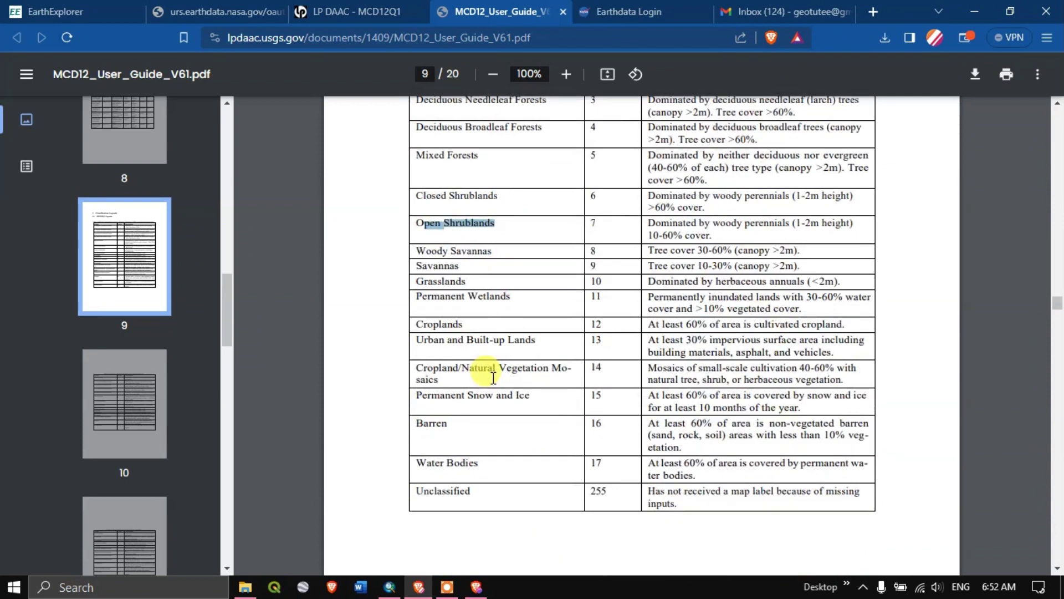
left_click_drag(417, 339, 546, 346)
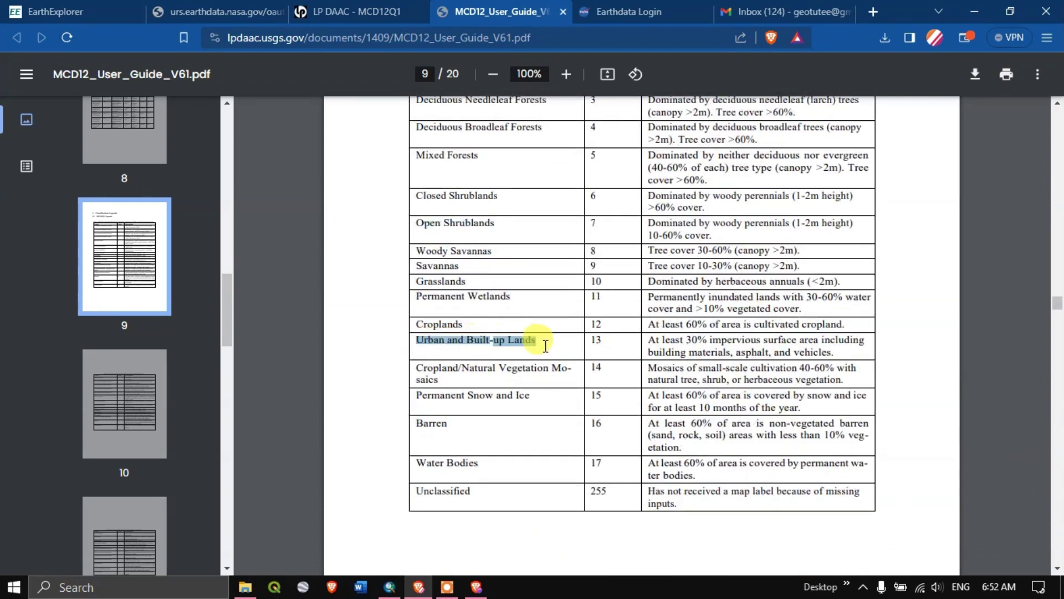
left_click(390, 583)
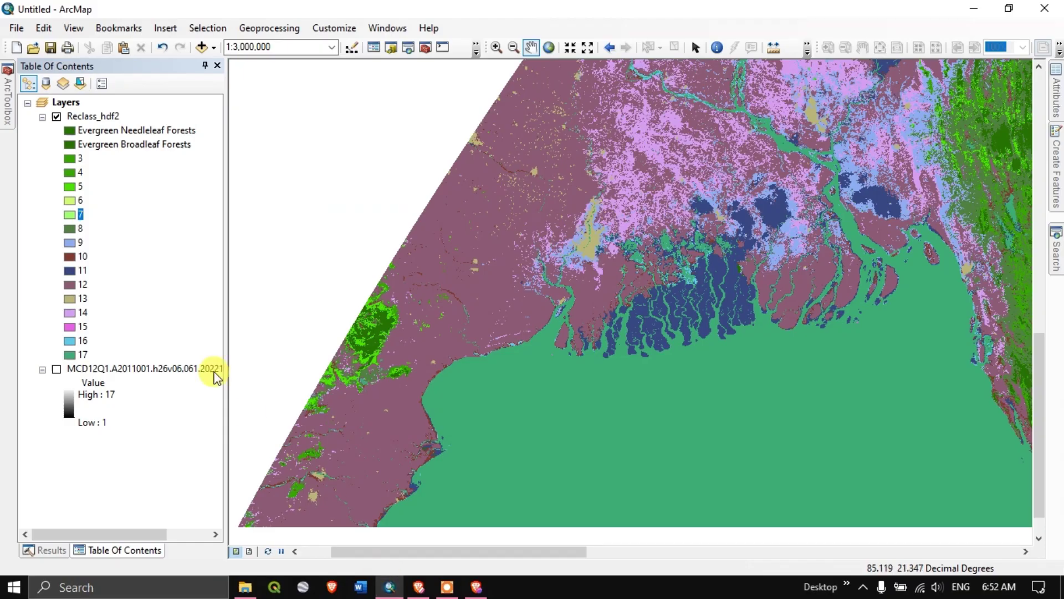
right_click(72, 299)
left_click(114, 350)
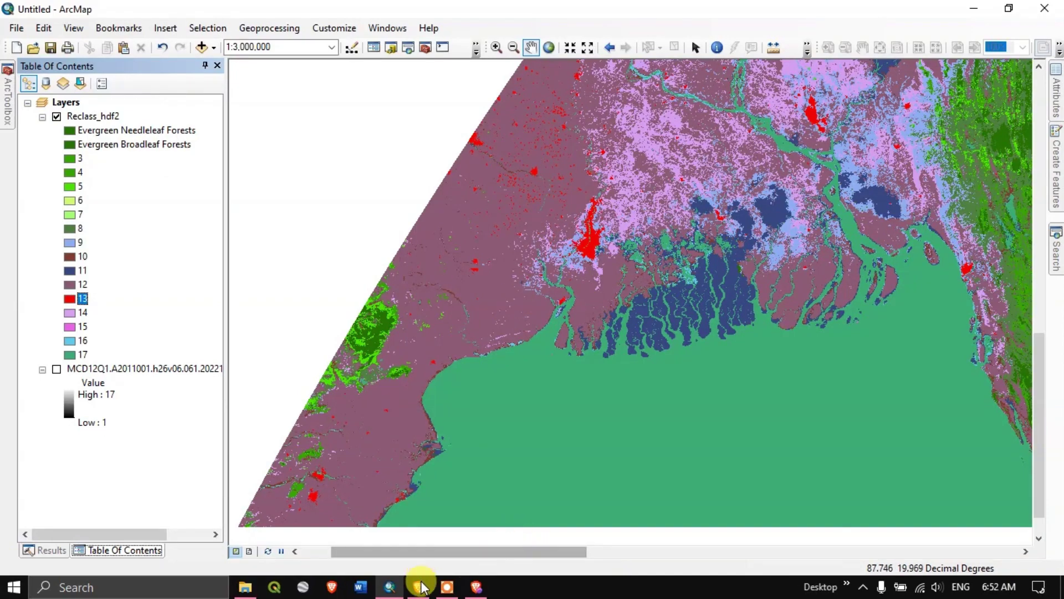
Check Cropland/Natural Vegetation Mosaics in the browser's user guide and color its class 14 orange in ArcMap.
left_click(420, 586)
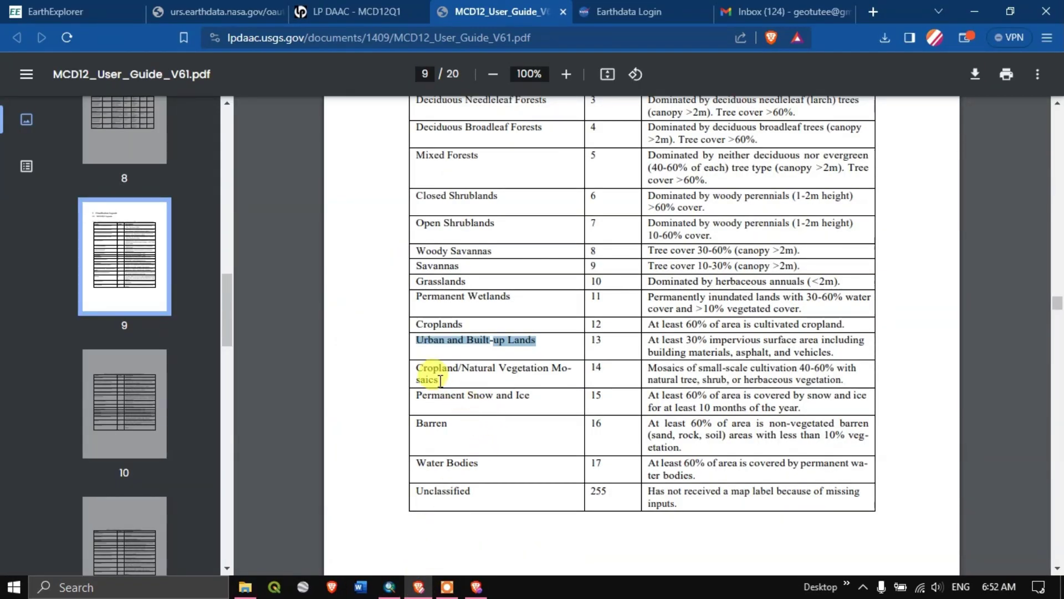
left_click(390, 587)
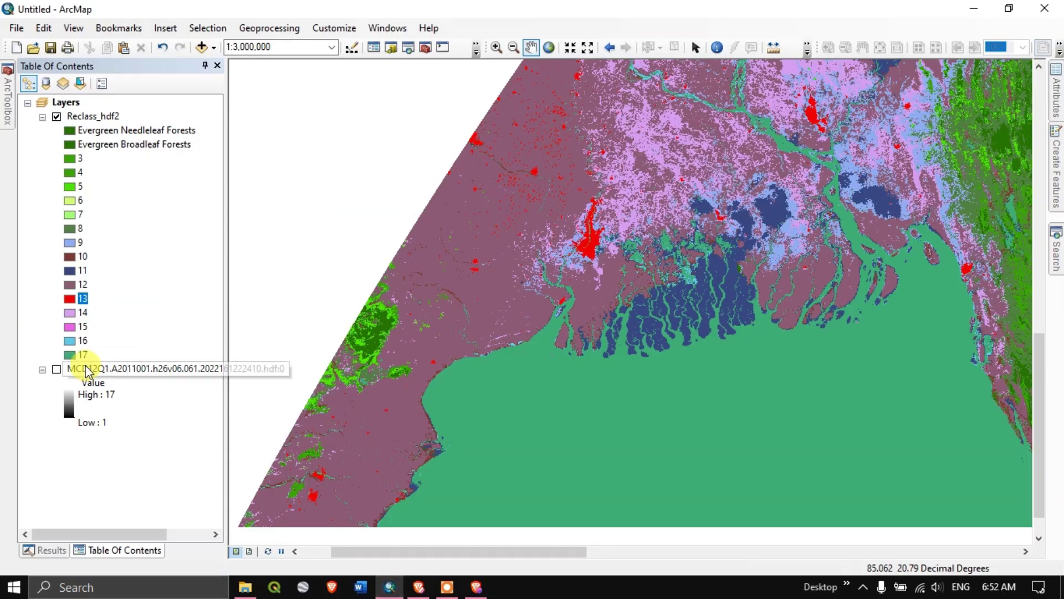
right_click(68, 312)
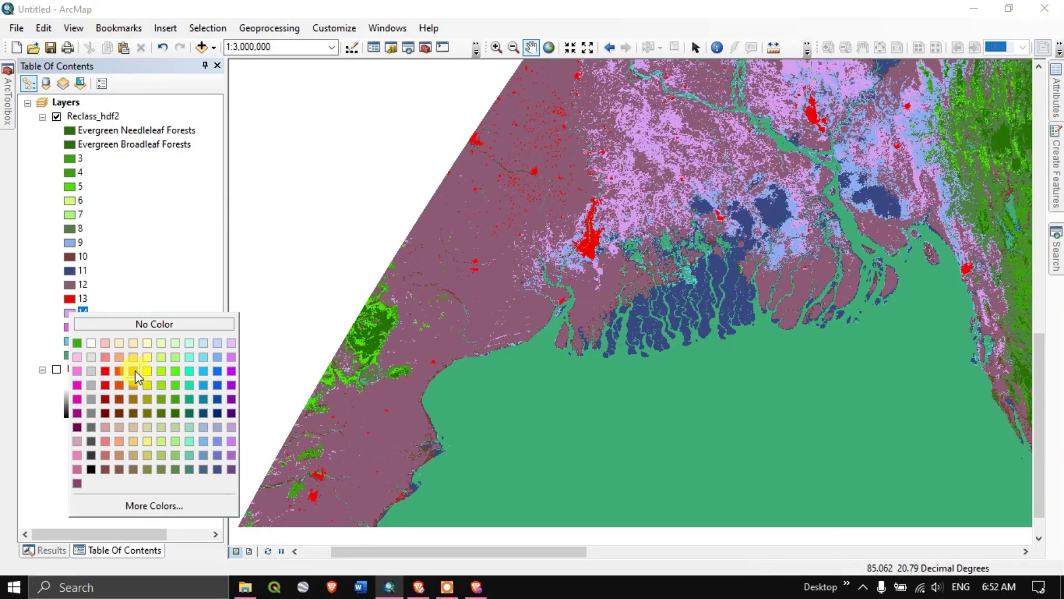
left_click(135, 372)
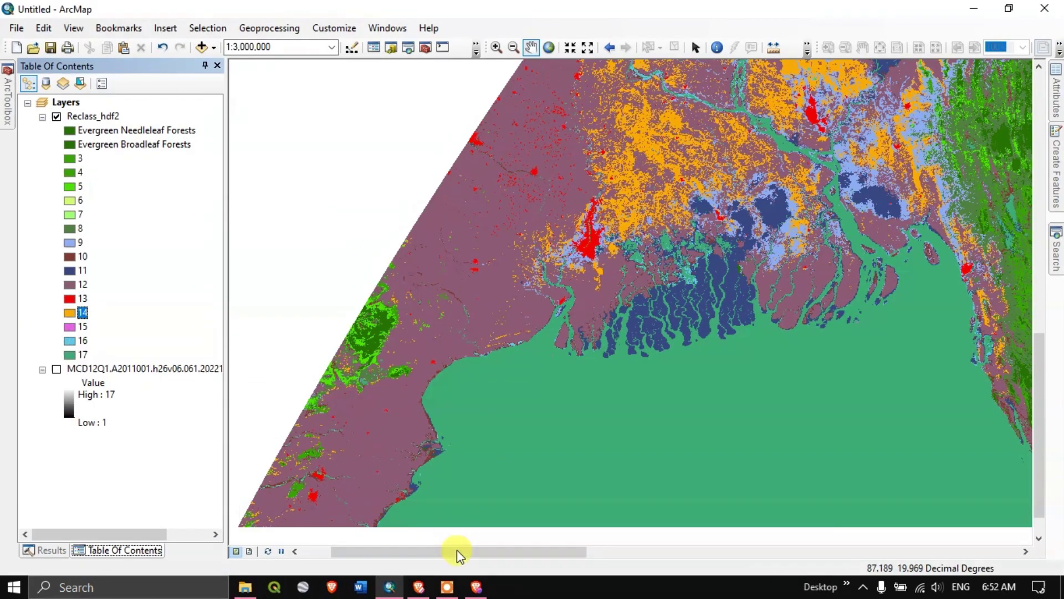
Look up Permanent Snow and Ice in the browser's user guide, color its class 15 white in ArcMap, and view the whole raster.
left_click(419, 585)
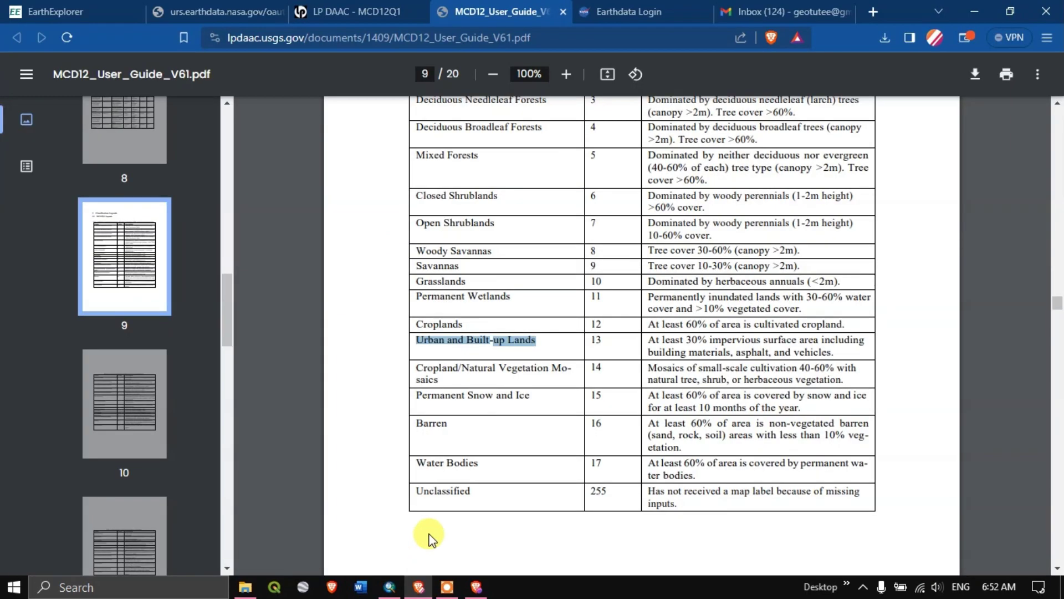
left_click(422, 369)
left_click_drag(437, 370, 526, 398)
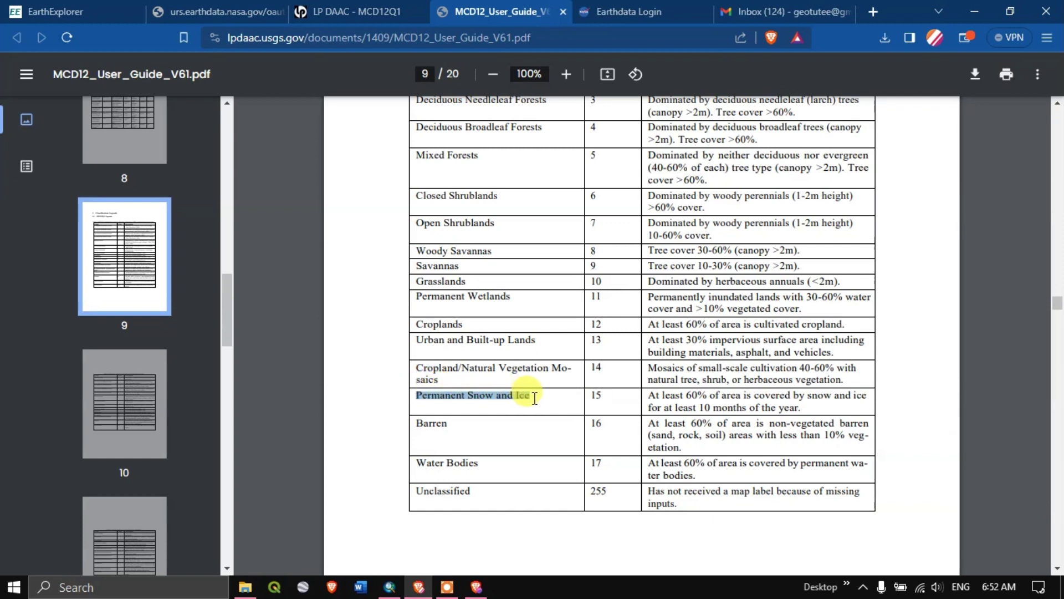
left_click(390, 587)
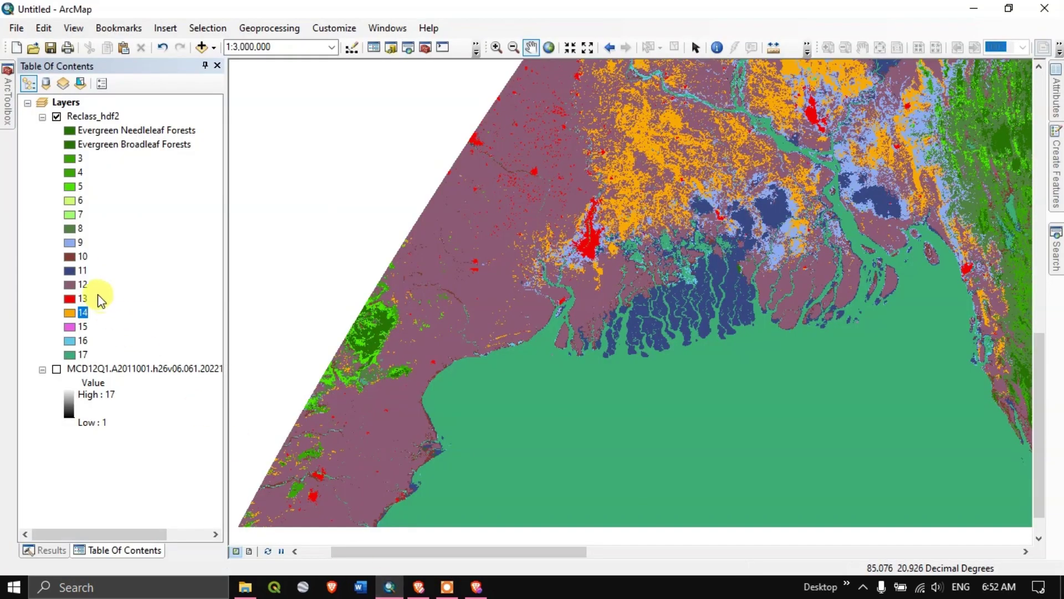
right_click(73, 326)
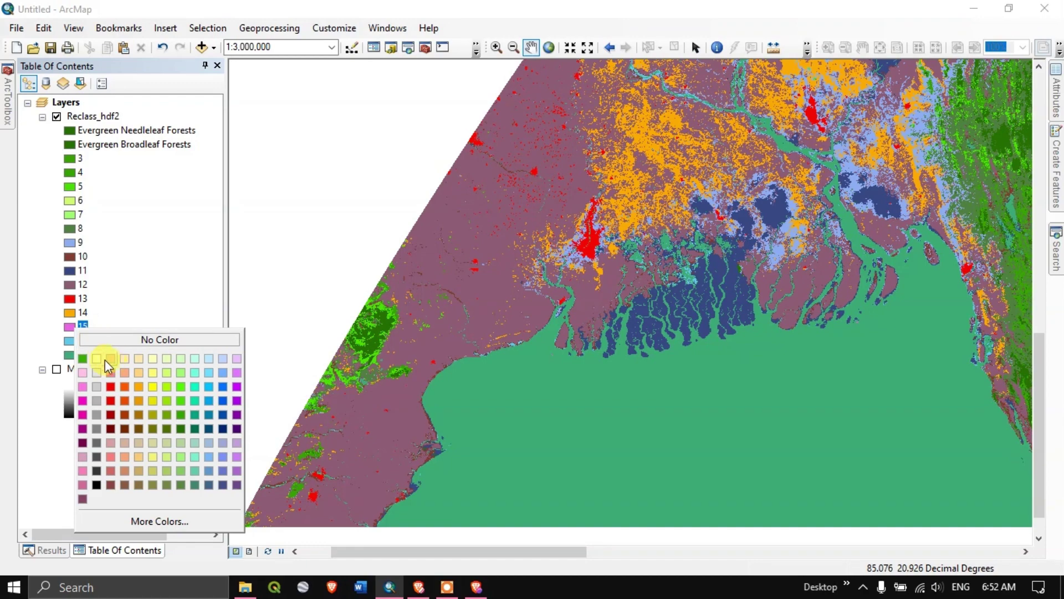
left_click(97, 358)
scroll(587, 338, "down", 3)
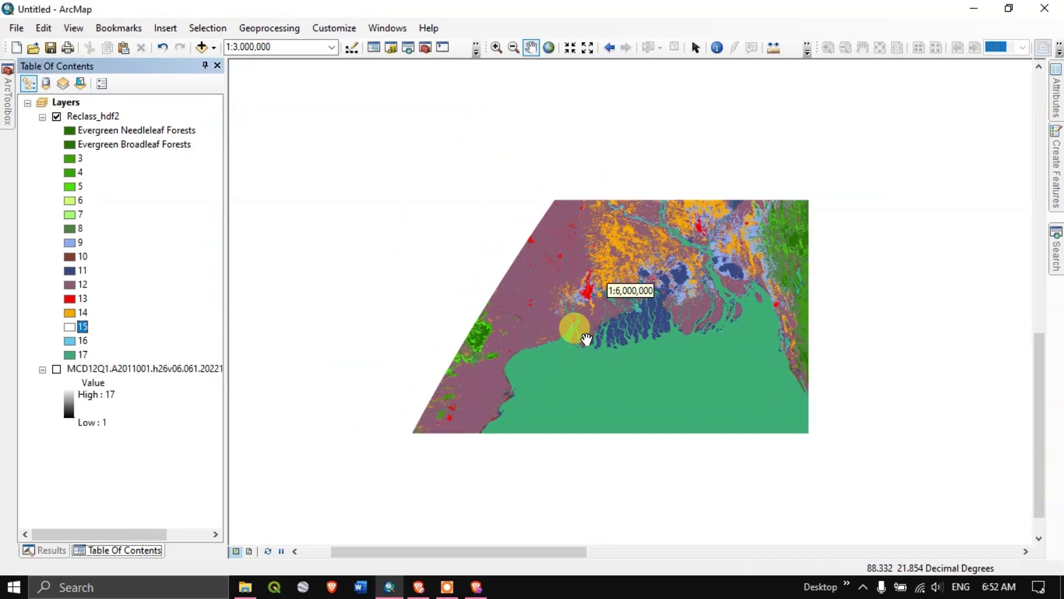
scroll(537, 317, "down", 1)
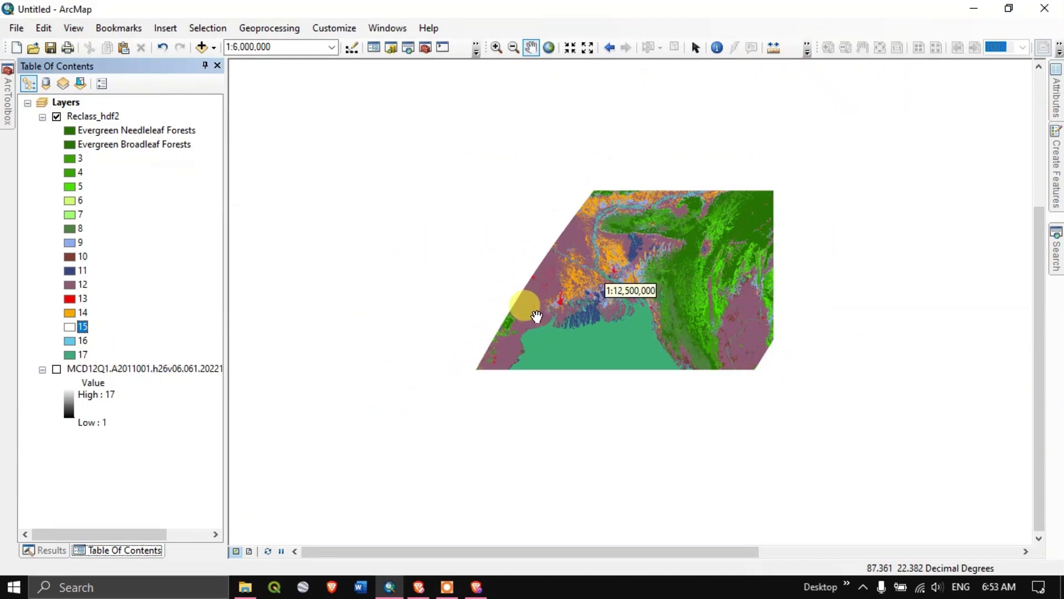
scroll(750, 129, "down", 1)
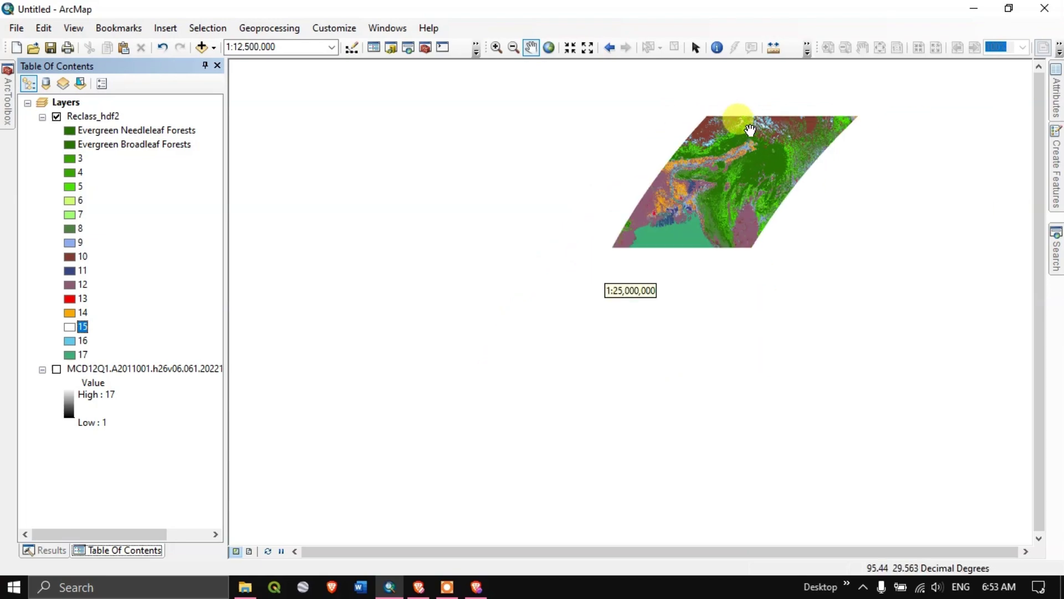
Check Water Bodies in the browser's user guide and color its class 17 bright blue in ArcMap.
scroll(750, 130, "up", 3)
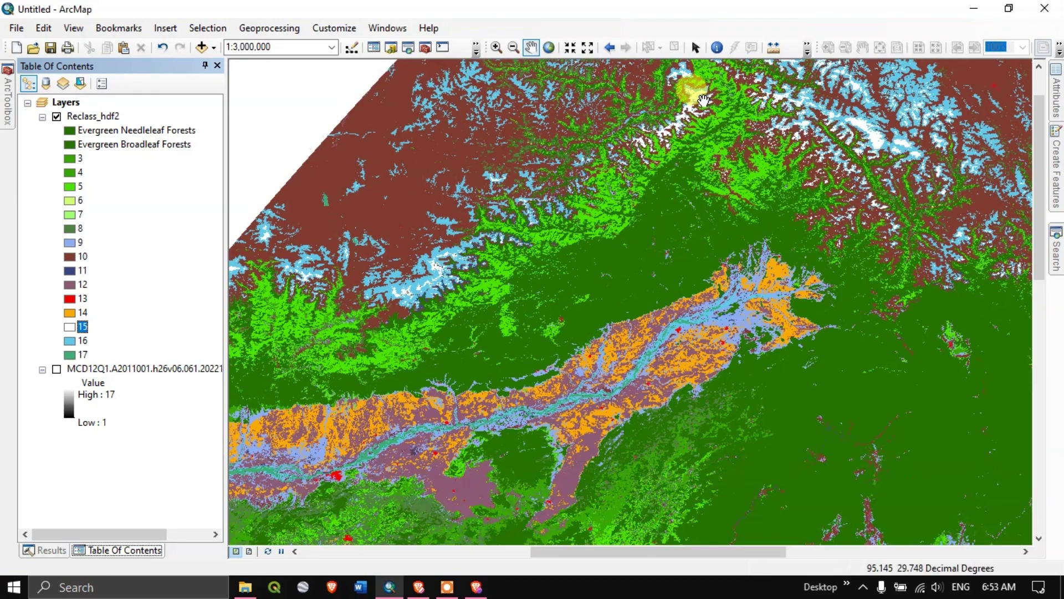
scroll(653, 213, "down", 1)
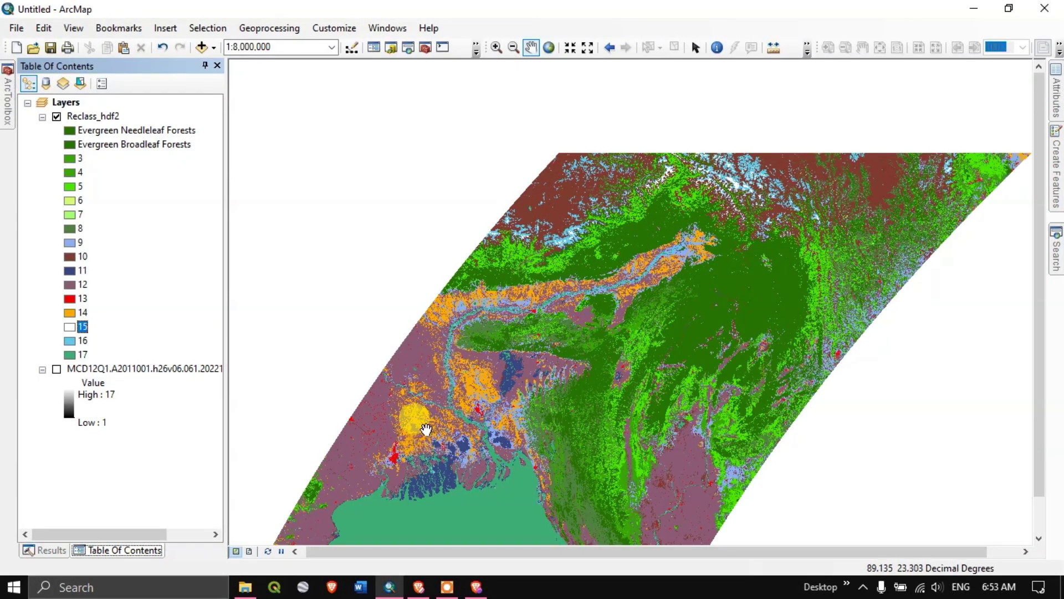
scroll(477, 335, "down", 2)
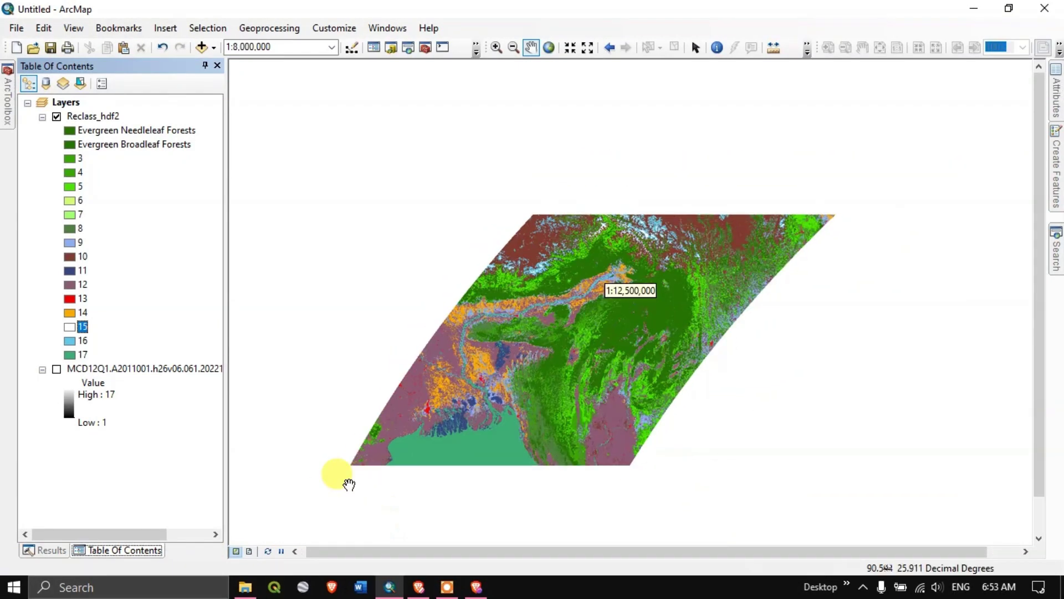
left_click(419, 586)
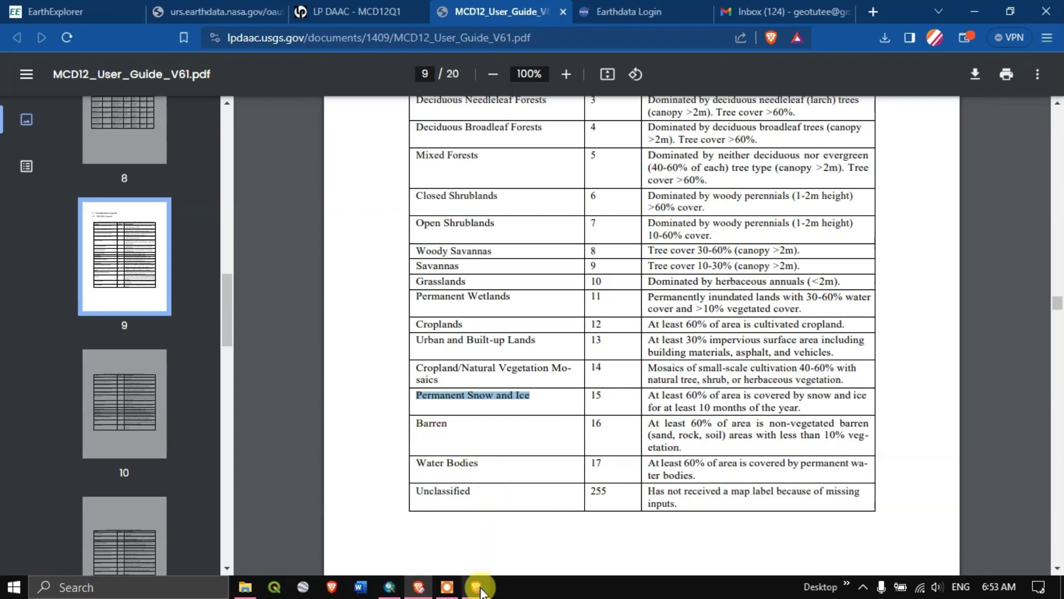
left_click(390, 586)
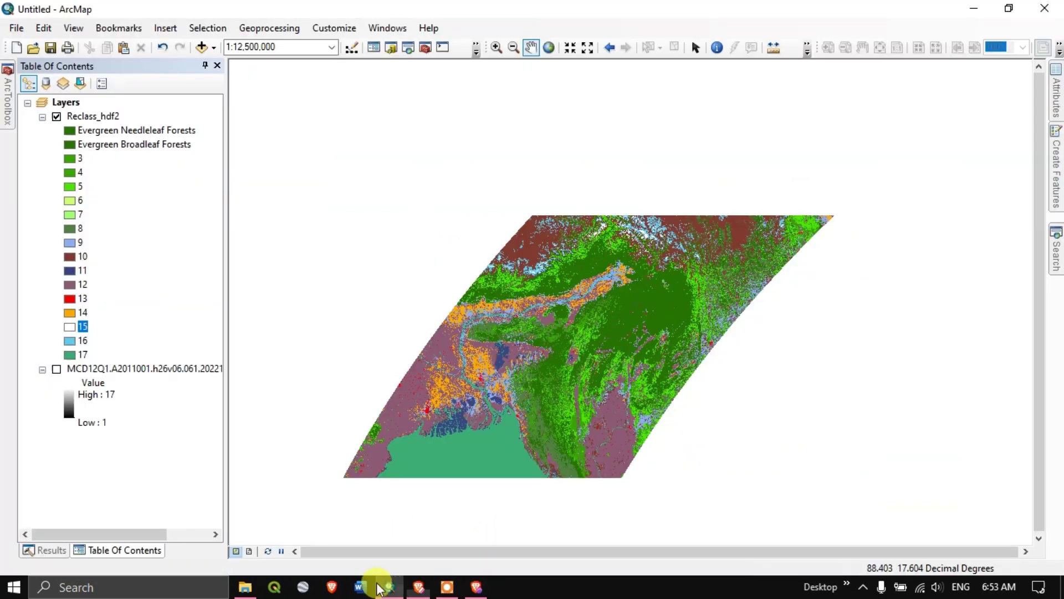
left_click(68, 357)
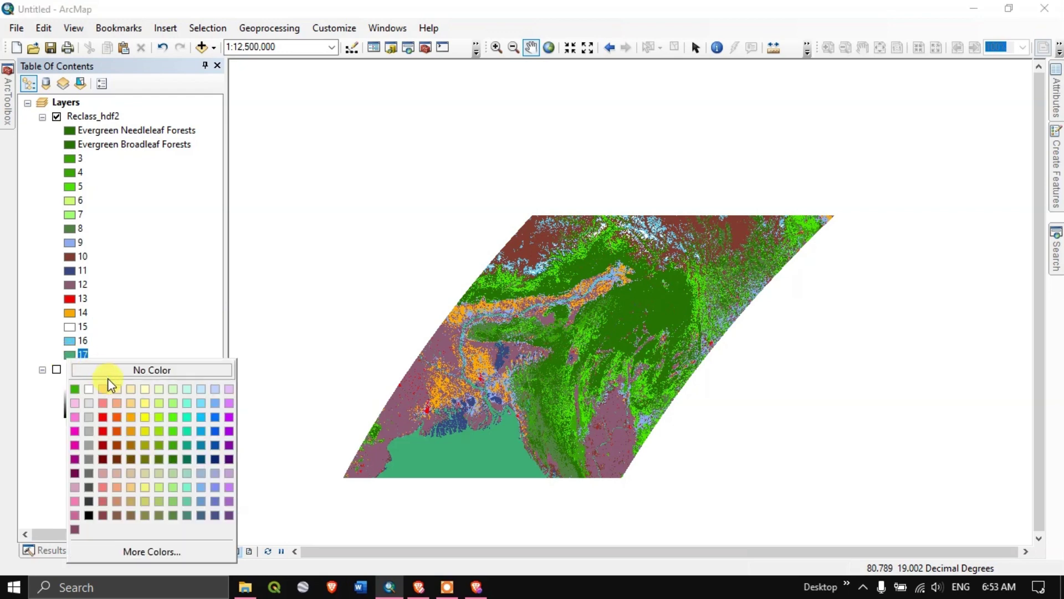
left_click(201, 419)
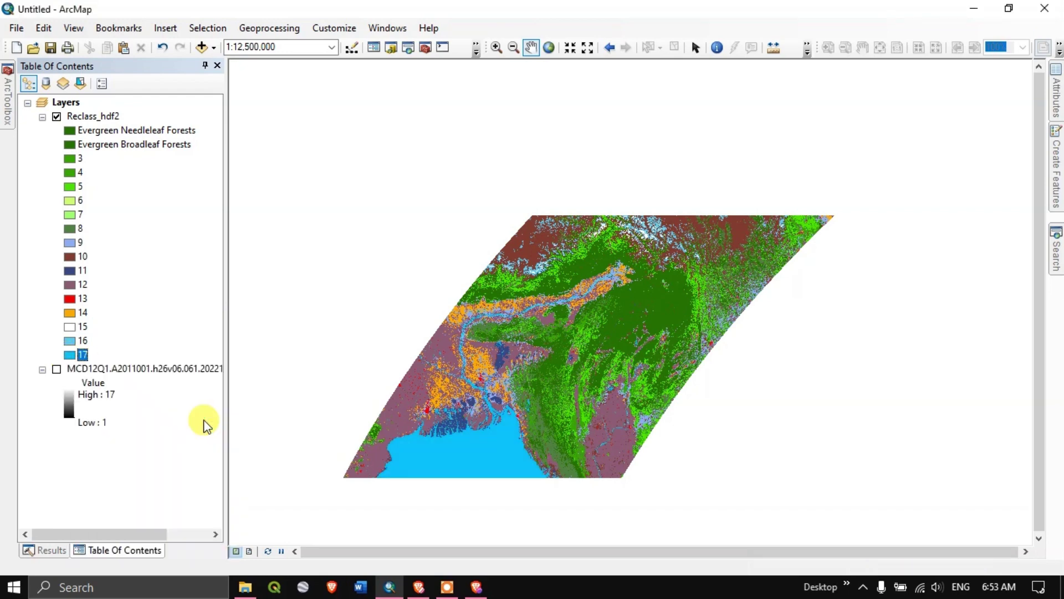
scroll(476, 458, "down", 2)
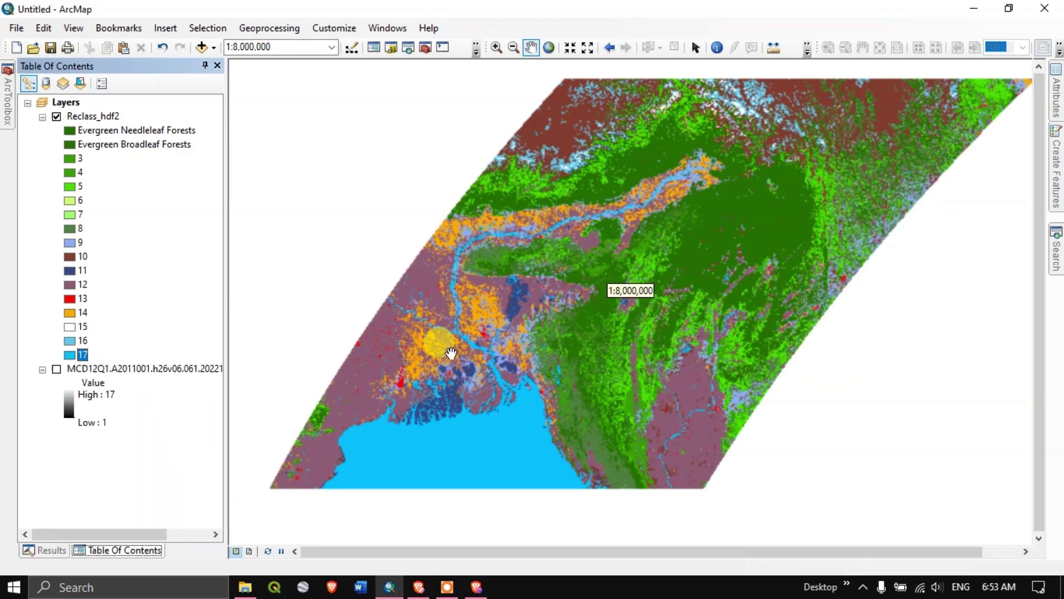
scroll(448, 353, "down", 3)
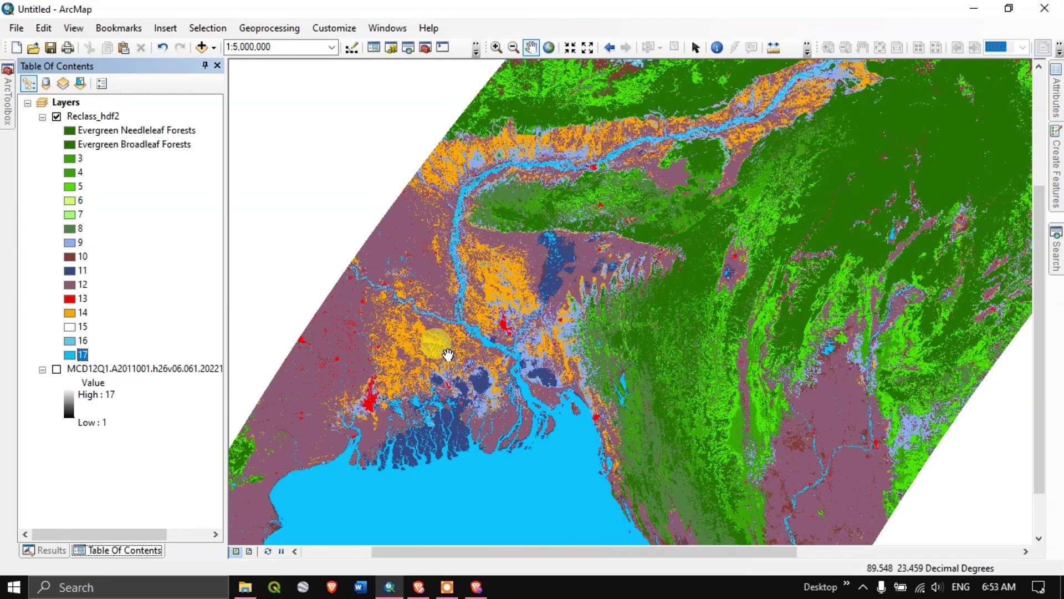
Look up Barren in the browser's user guide and color its class 16 yellow in ArcMap.
left_click(480, 587)
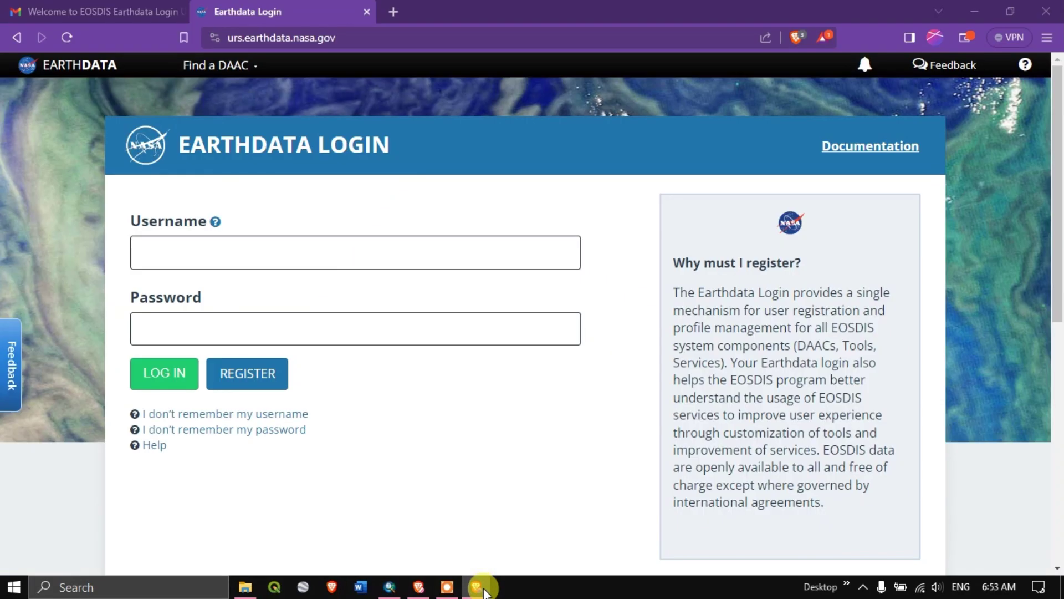
left_click(419, 586)
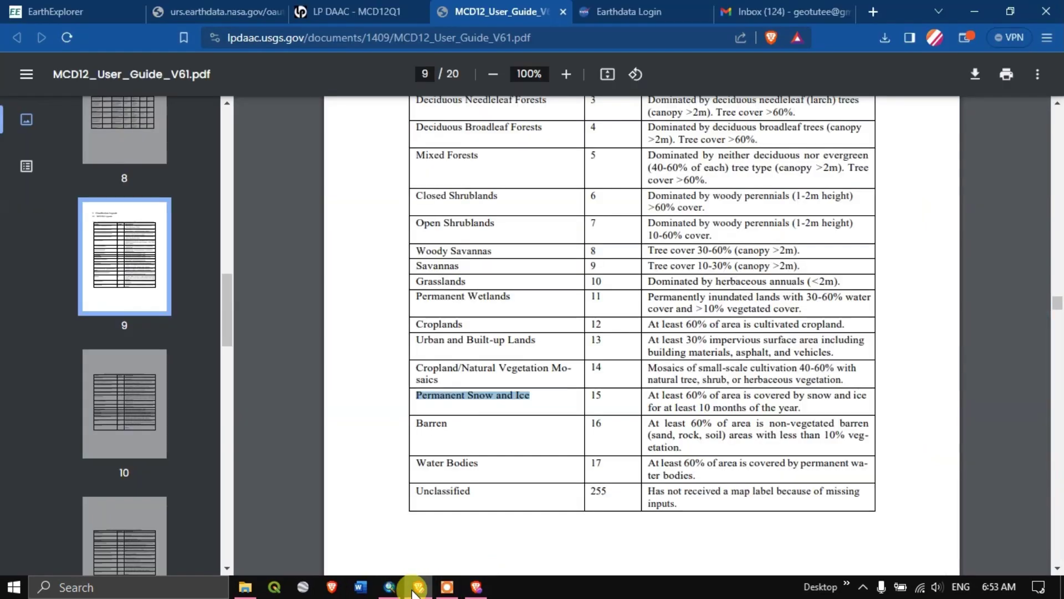
left_click_drag(418, 427, 463, 432)
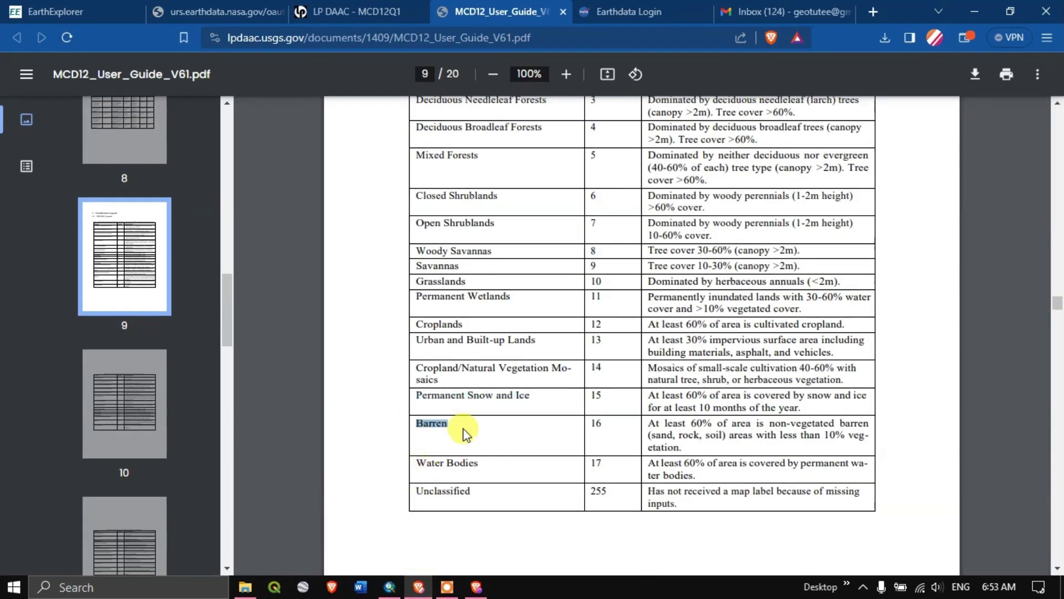
left_click(390, 586)
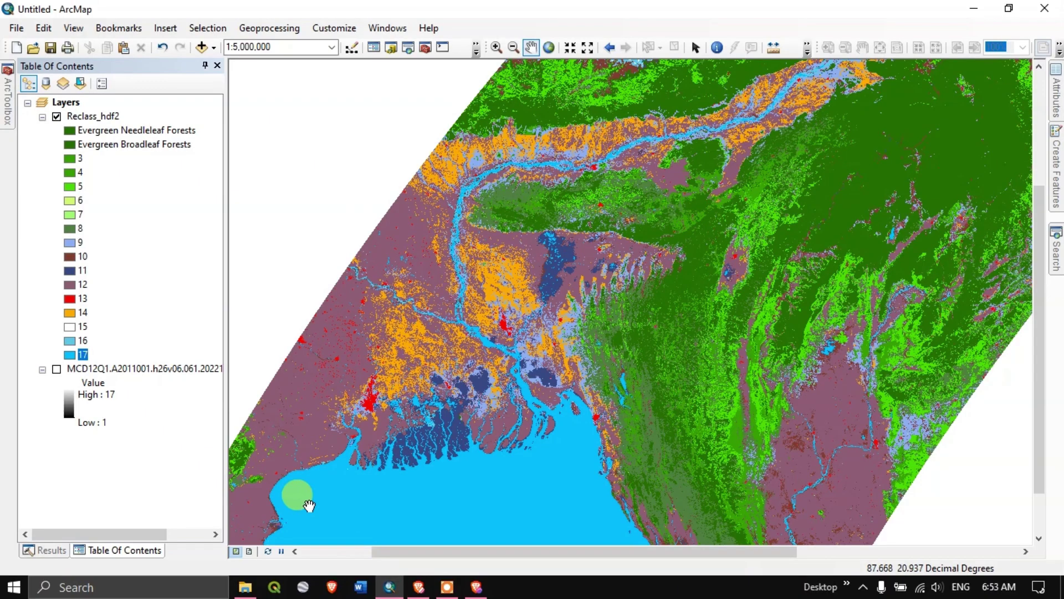
left_click(71, 341)
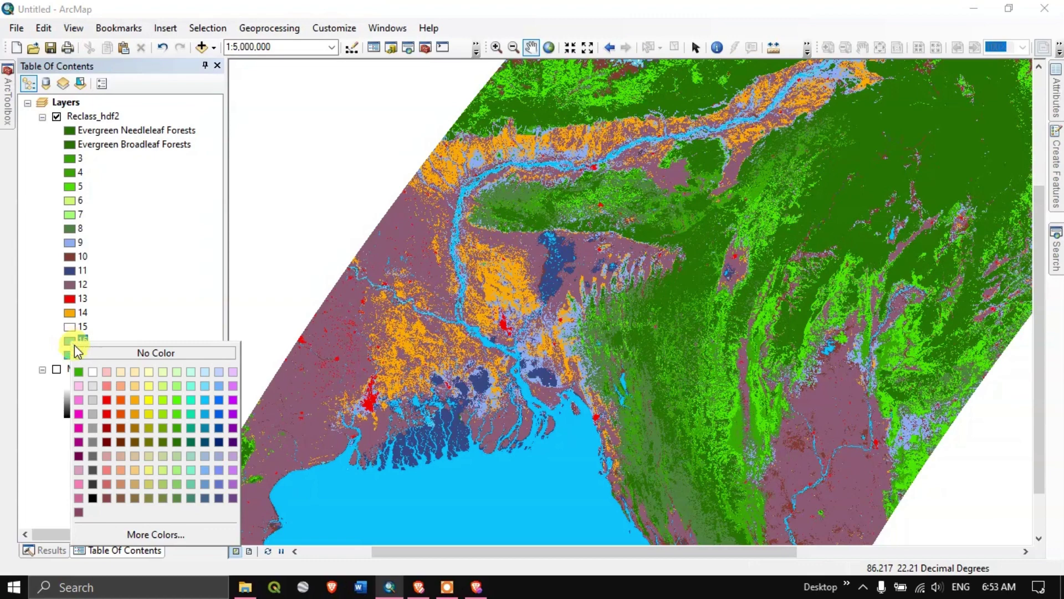
left_click(151, 407)
scroll(402, 286, "down", 2)
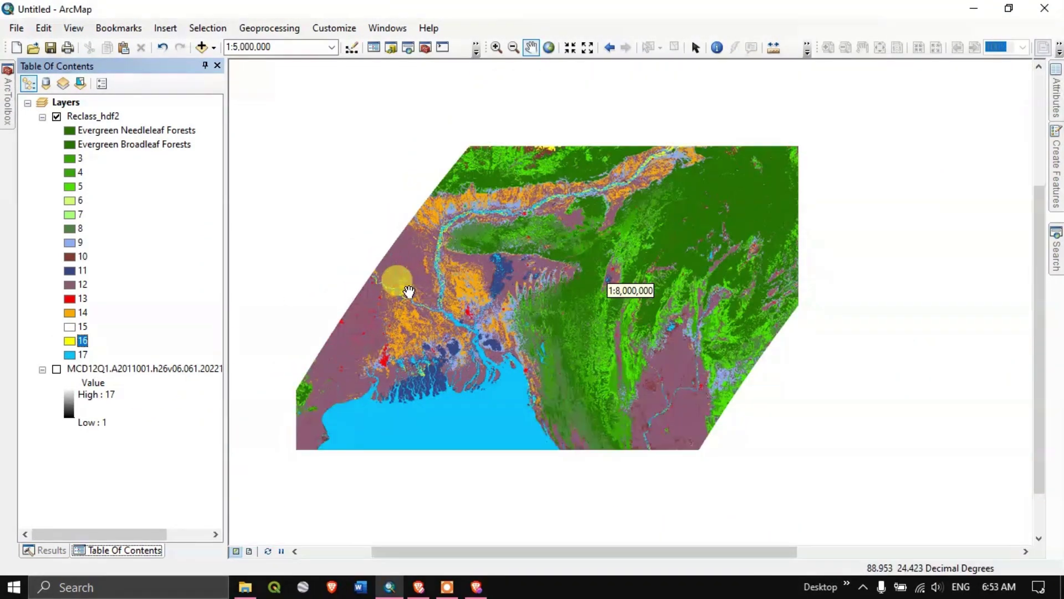
scroll(444, 264, "up", 5)
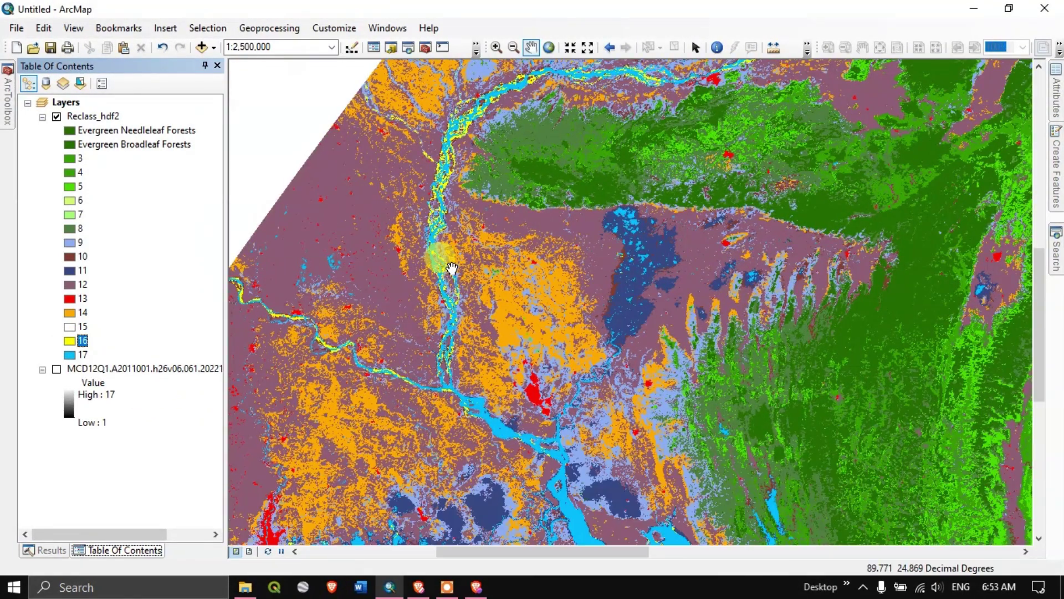